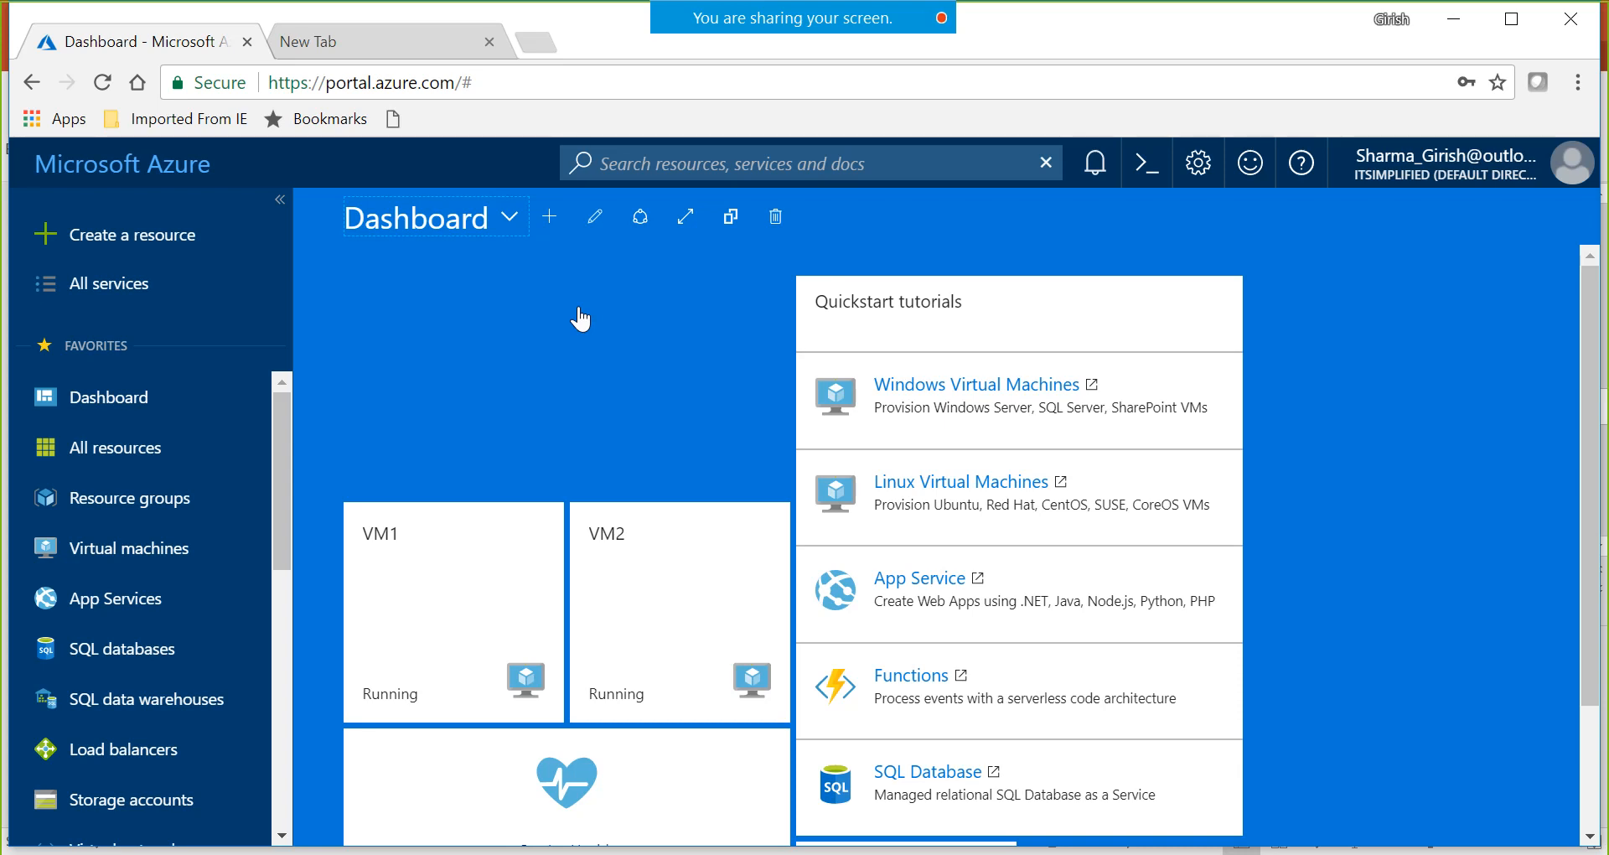
- Find the Availability Set offering in the Marketplace and start creating an availability set from it
{"action": "left_click", "coordinate": [197, 237]}
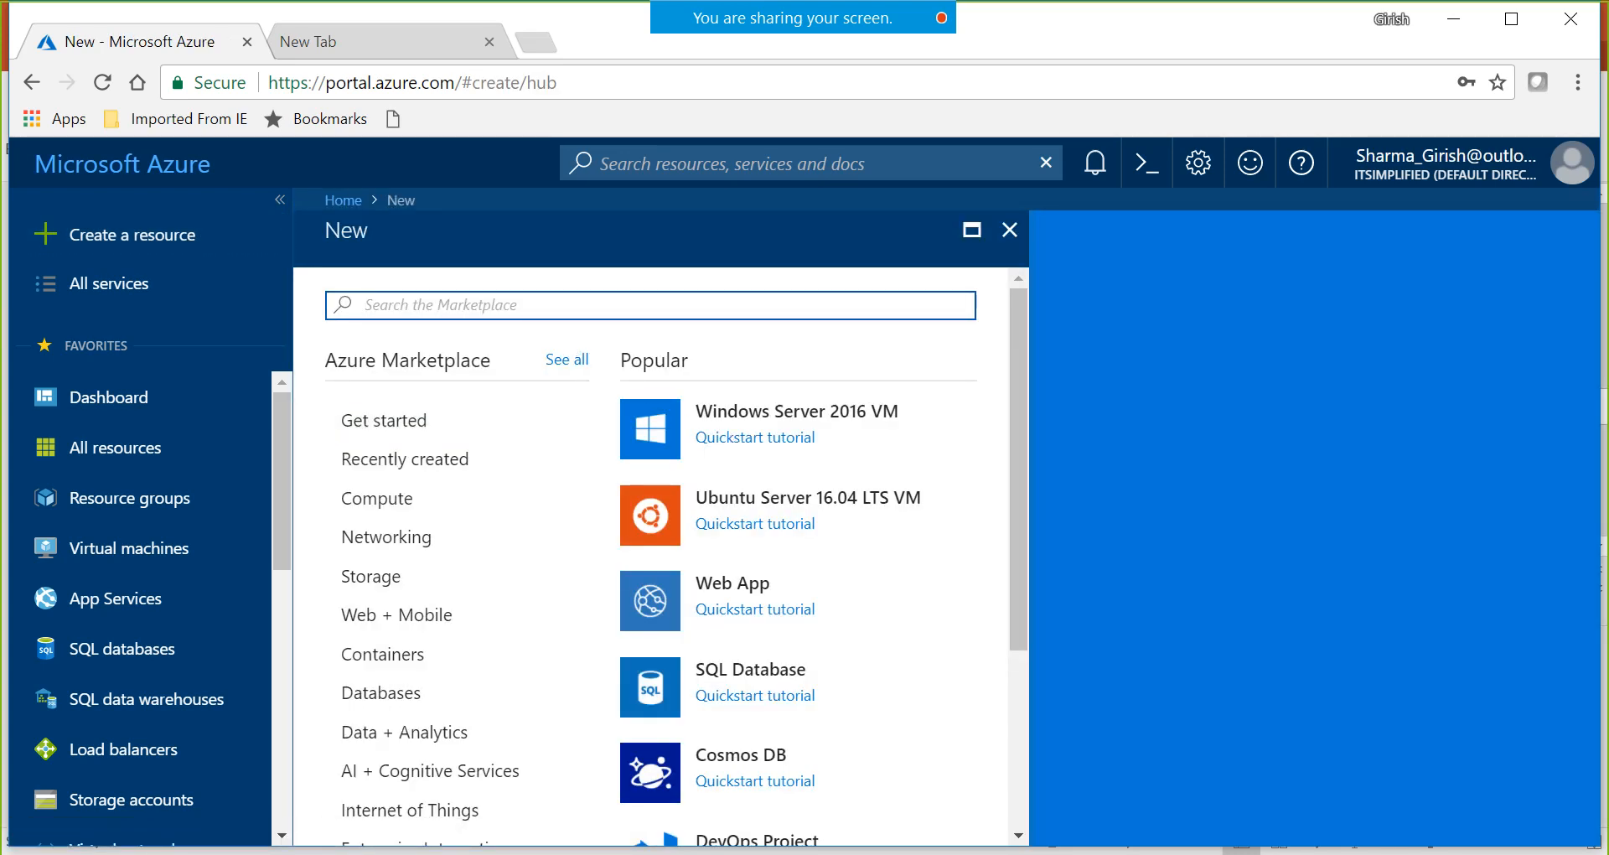
{"action": "type", "text": "avail"}
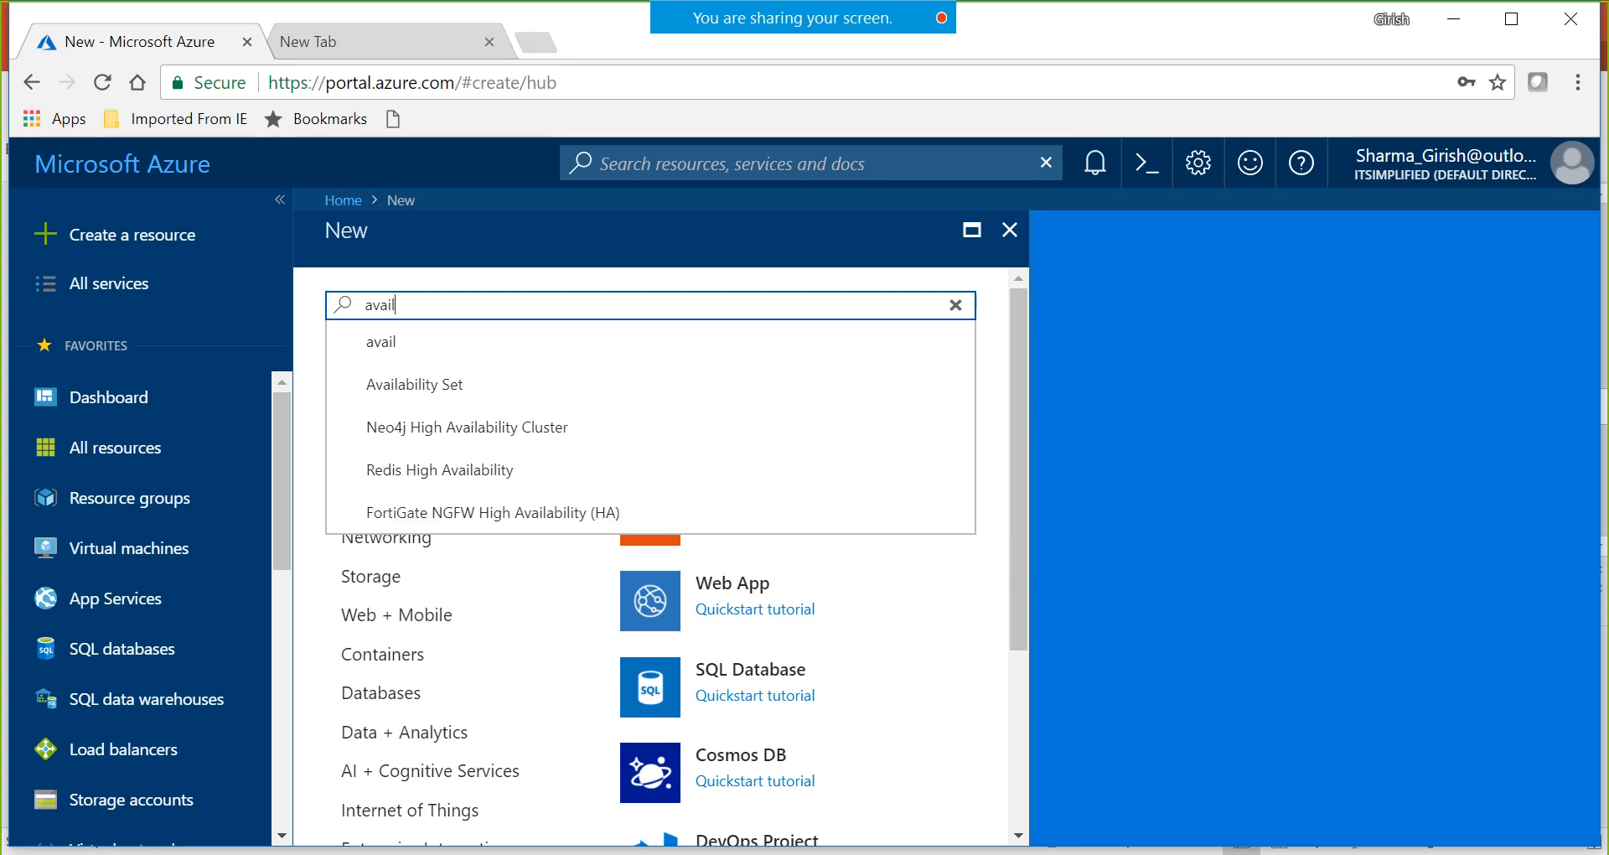
{"action": "type", "text": "ability"}
{"action": "left_click", "coordinate": [425, 398]}
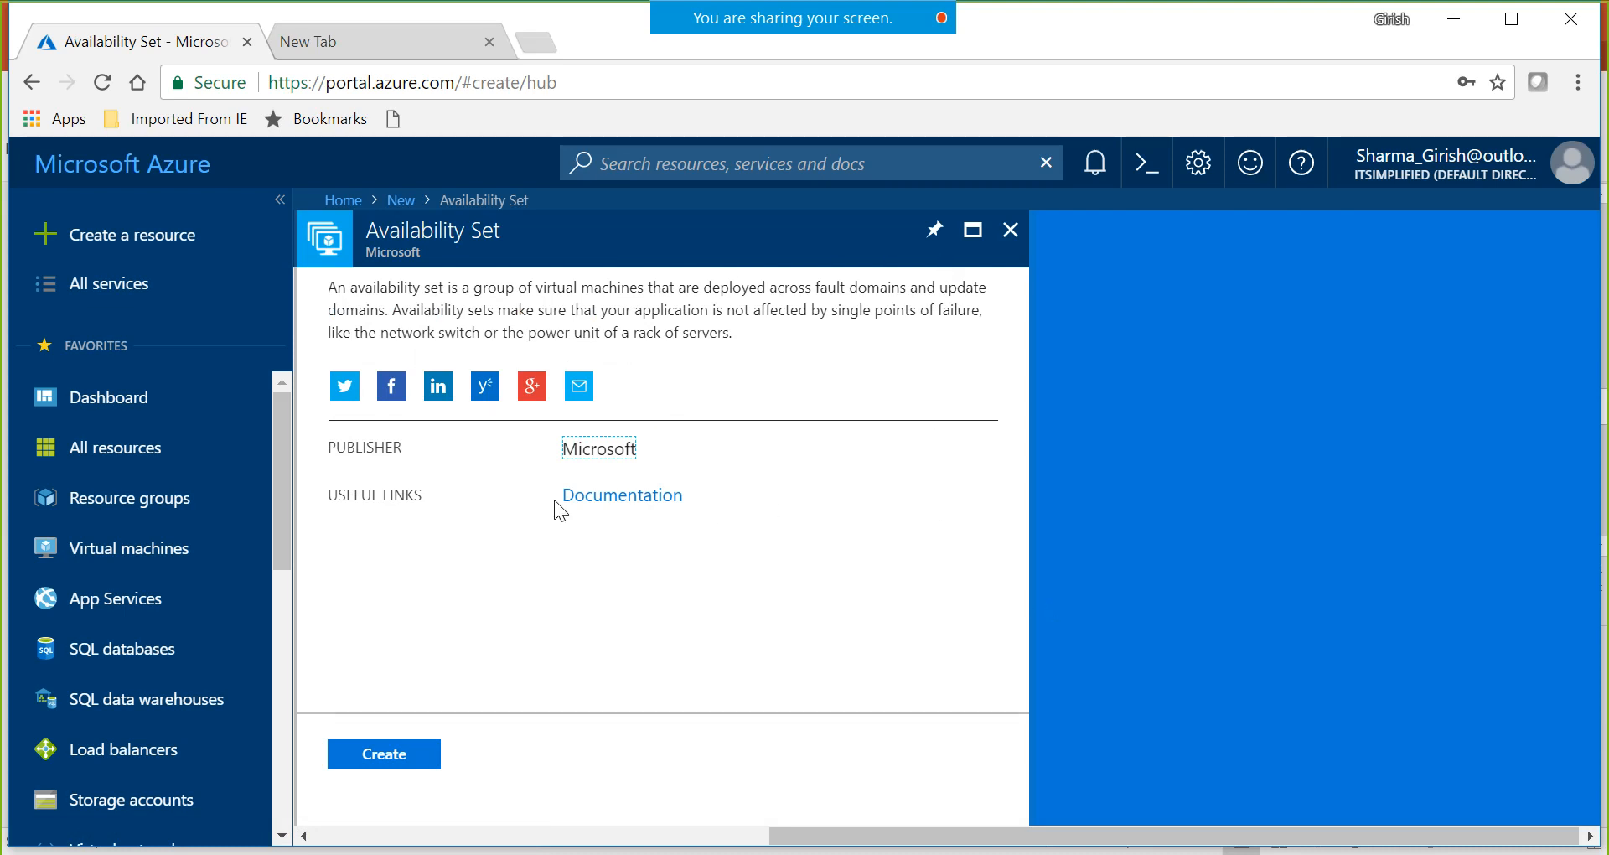
{"action": "left_click", "coordinate": [378, 754]}
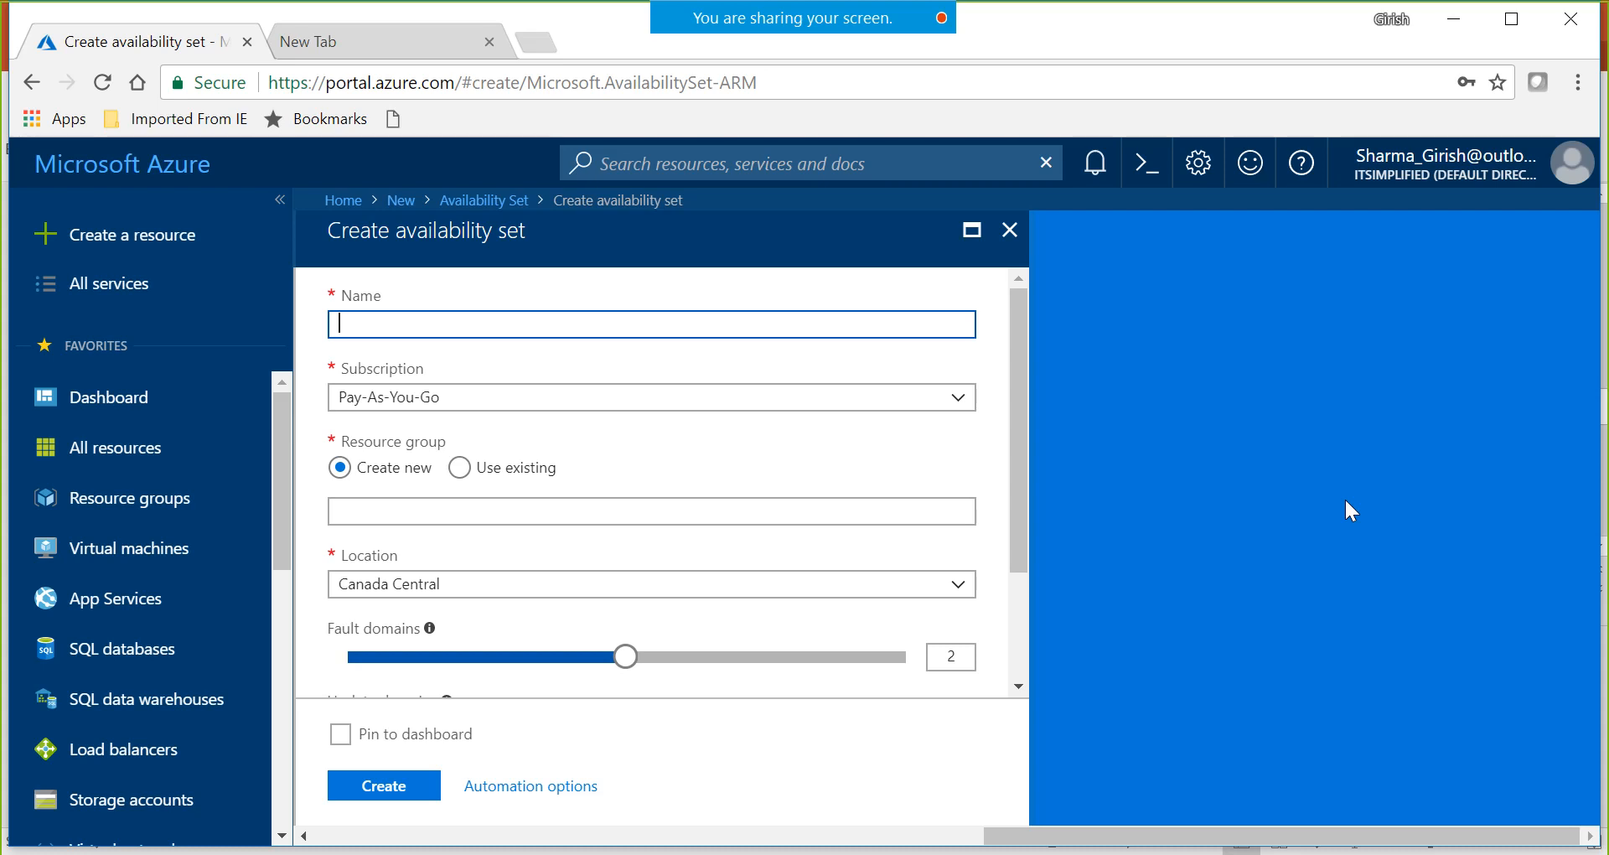
- Fill in the availability set form with name demoasfortd, existing resource group DemoAS and location Canada Central
{"action": "type", "text": "demoasfortd"}
{"action": "left_click", "coordinate": [459, 468]}
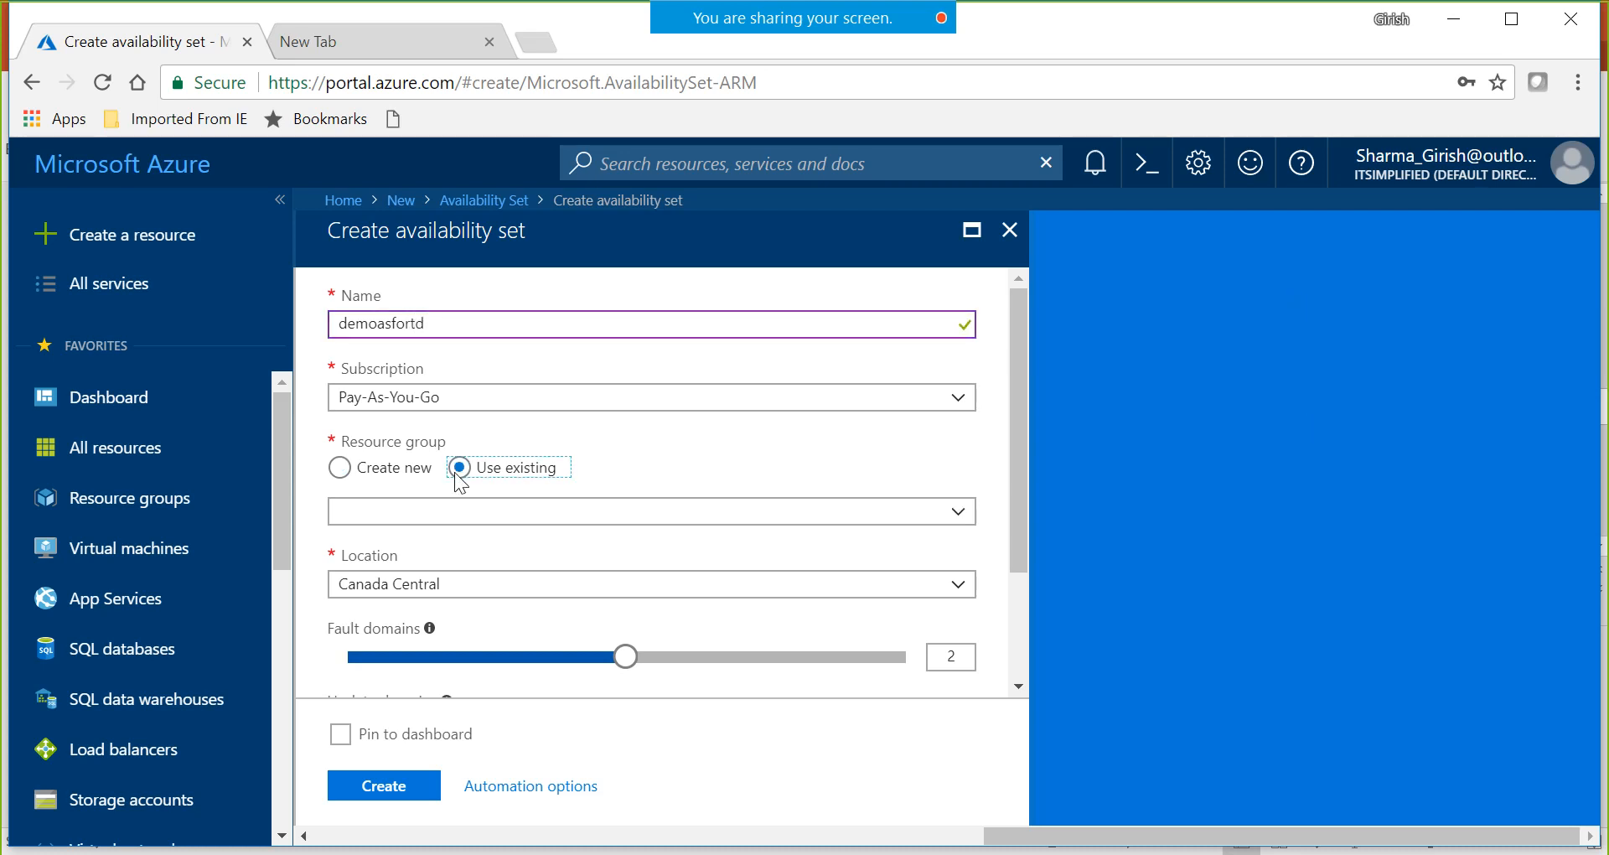
{"action": "left_click", "coordinate": [962, 524]}
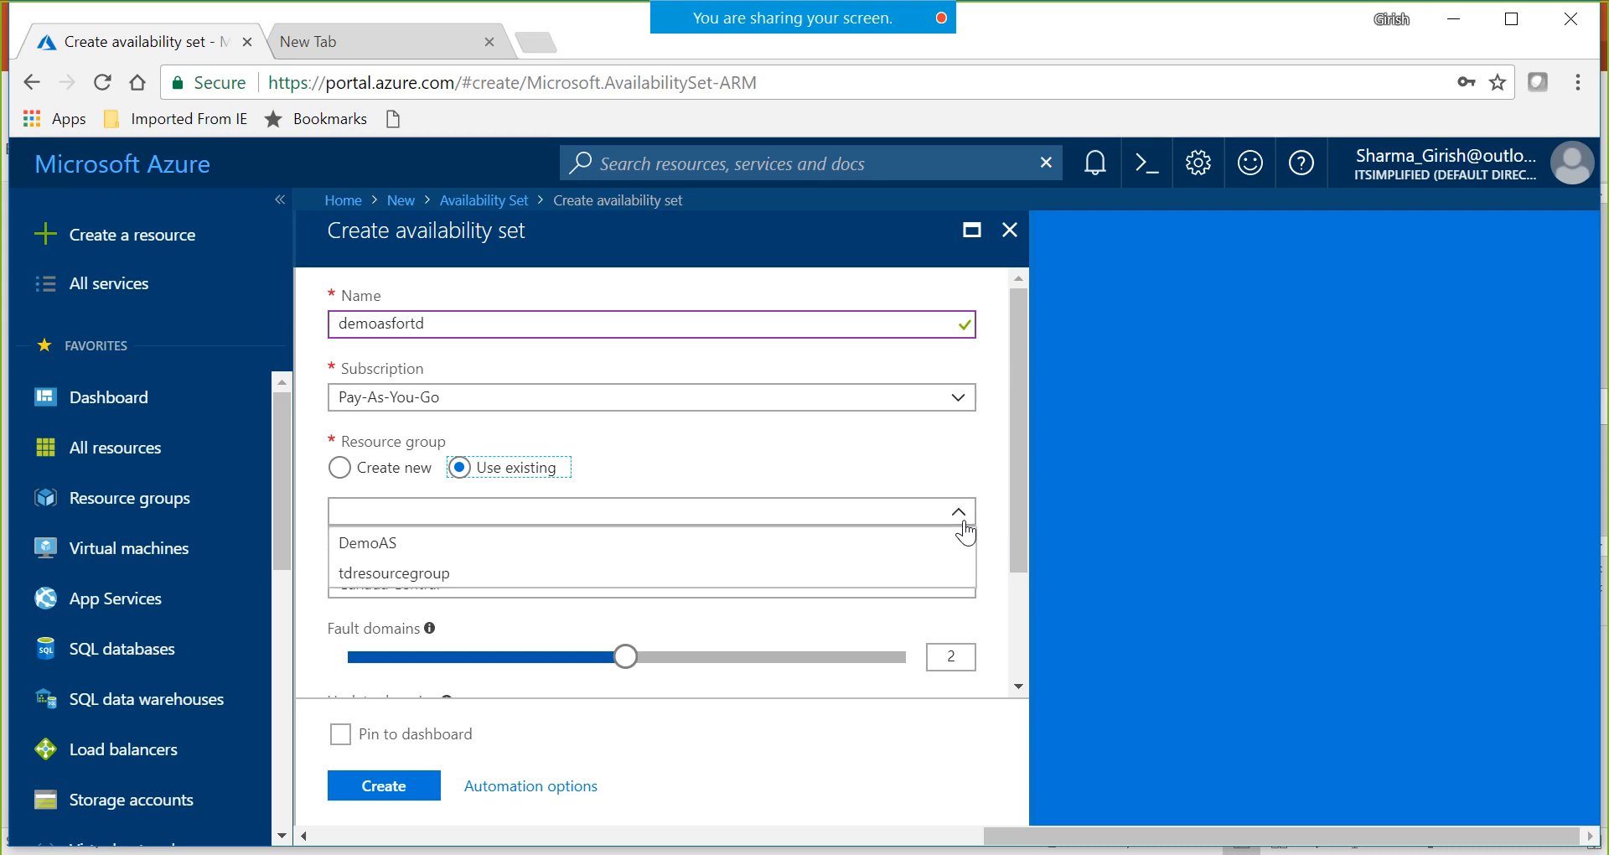
{"action": "left_click", "coordinate": [739, 550]}
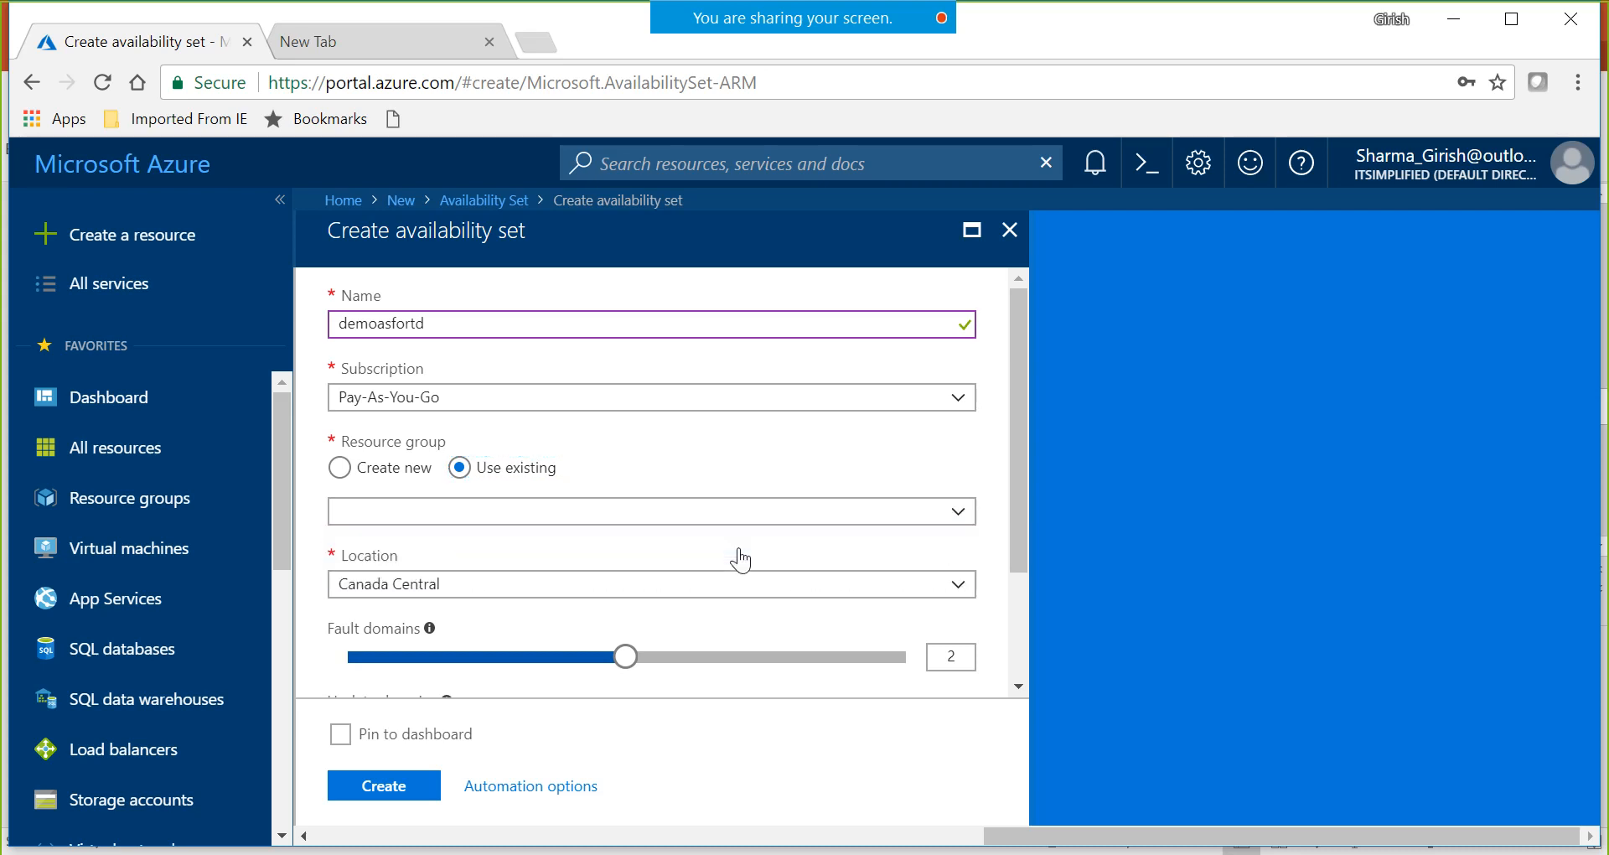
{"action": "left_click", "coordinate": [950, 597]}
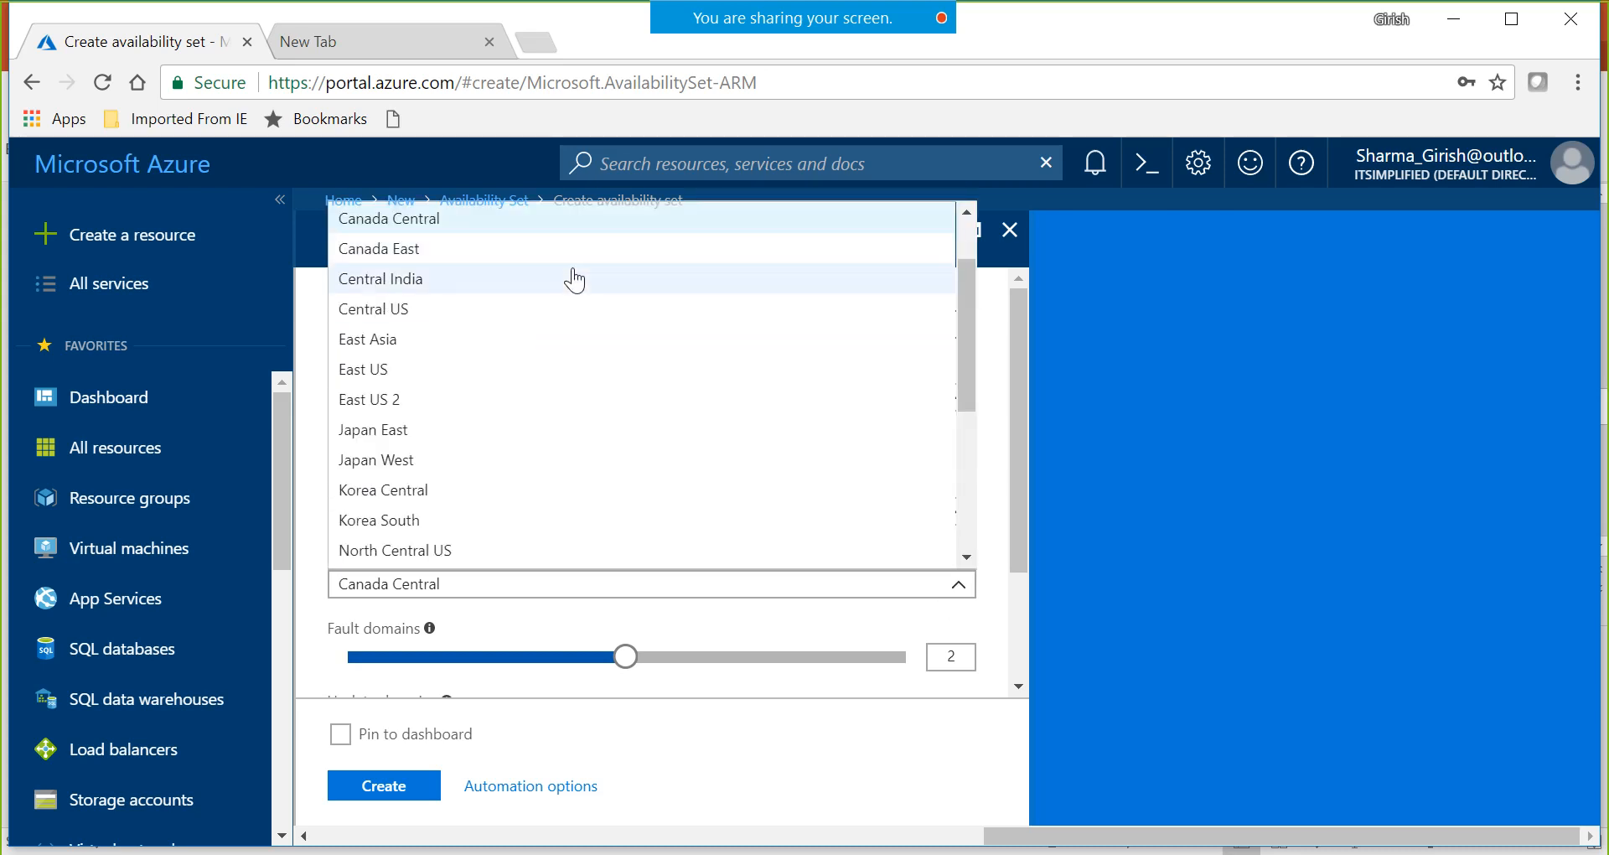
{"action": "left_click", "coordinate": [573, 220]}
{"action": "scroll", "coordinate": [982, 435], "scroll_direction": "down", "scroll_amount": 3}
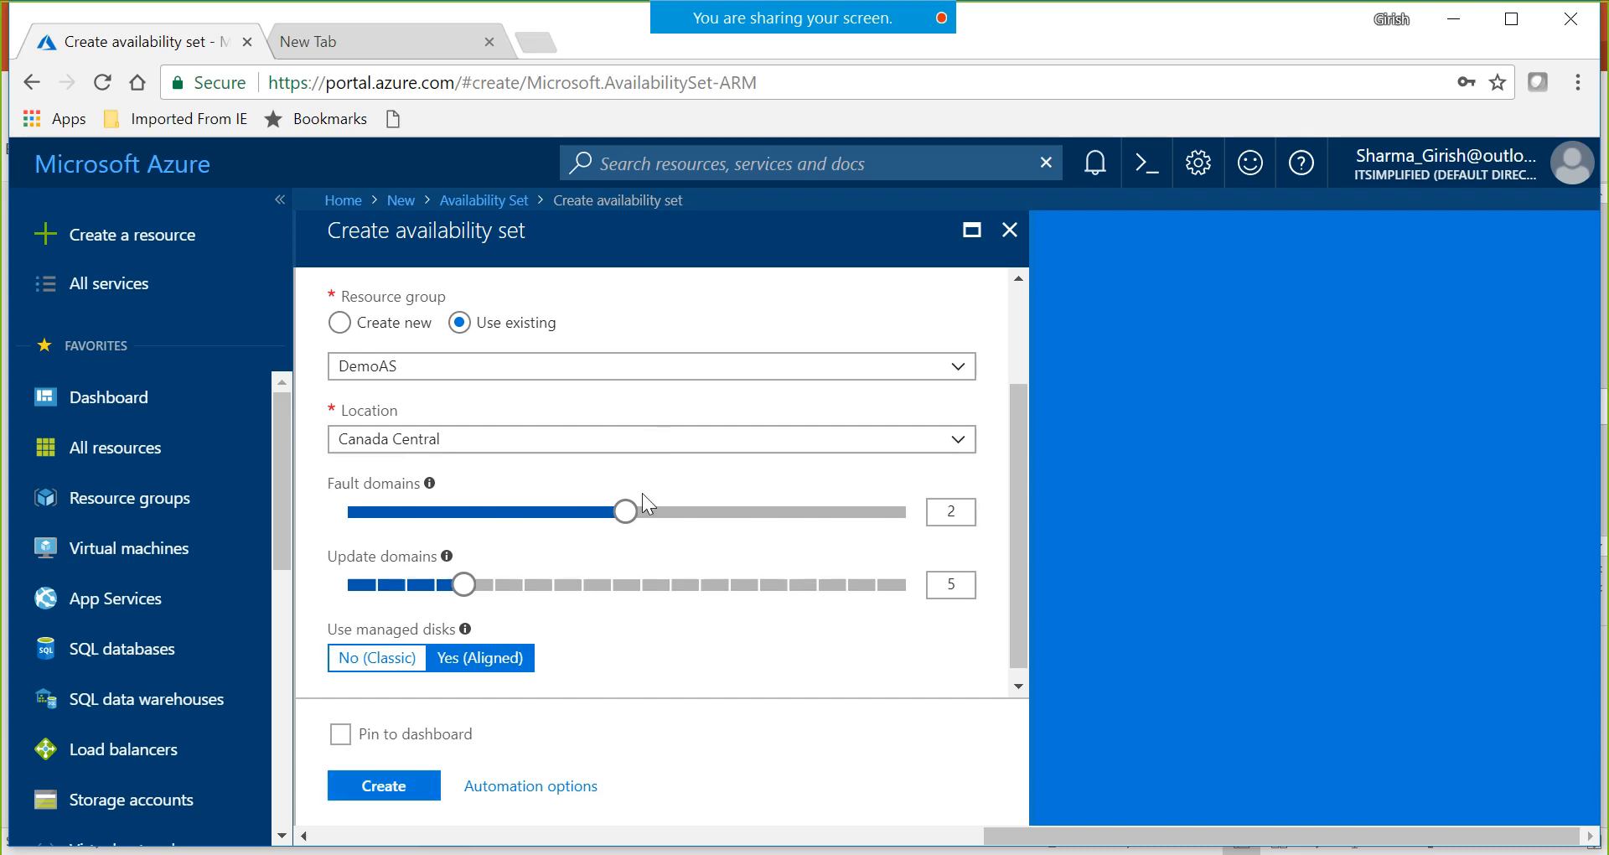
- Discard the unsaved availability set form and close the Availability Set description
{"action": "left_click", "coordinate": [1009, 245]}
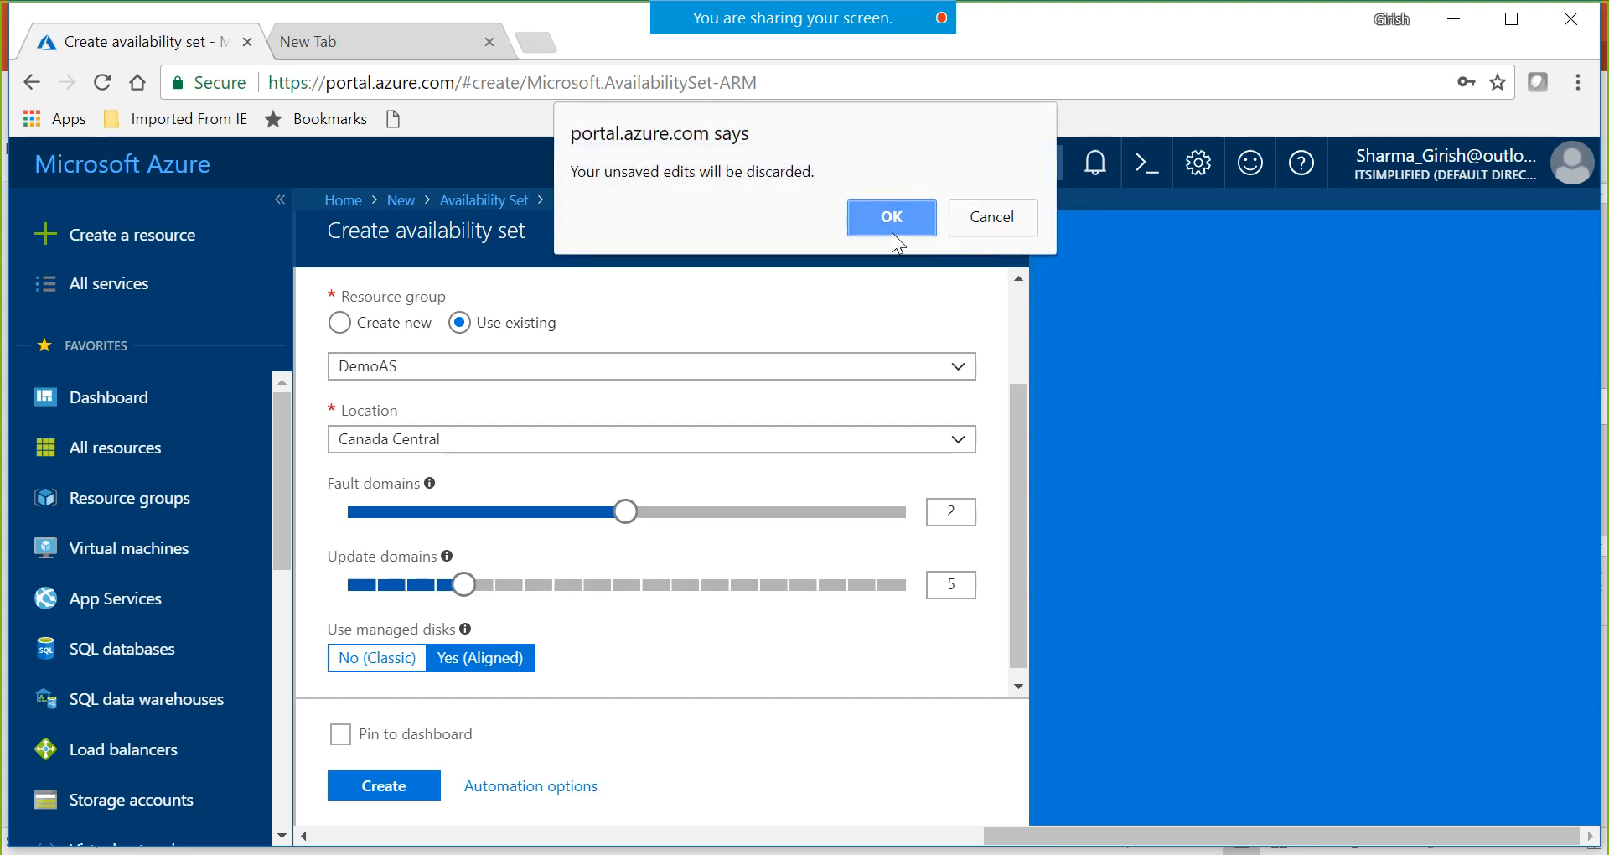
{"action": "left_click", "coordinate": [891, 219]}
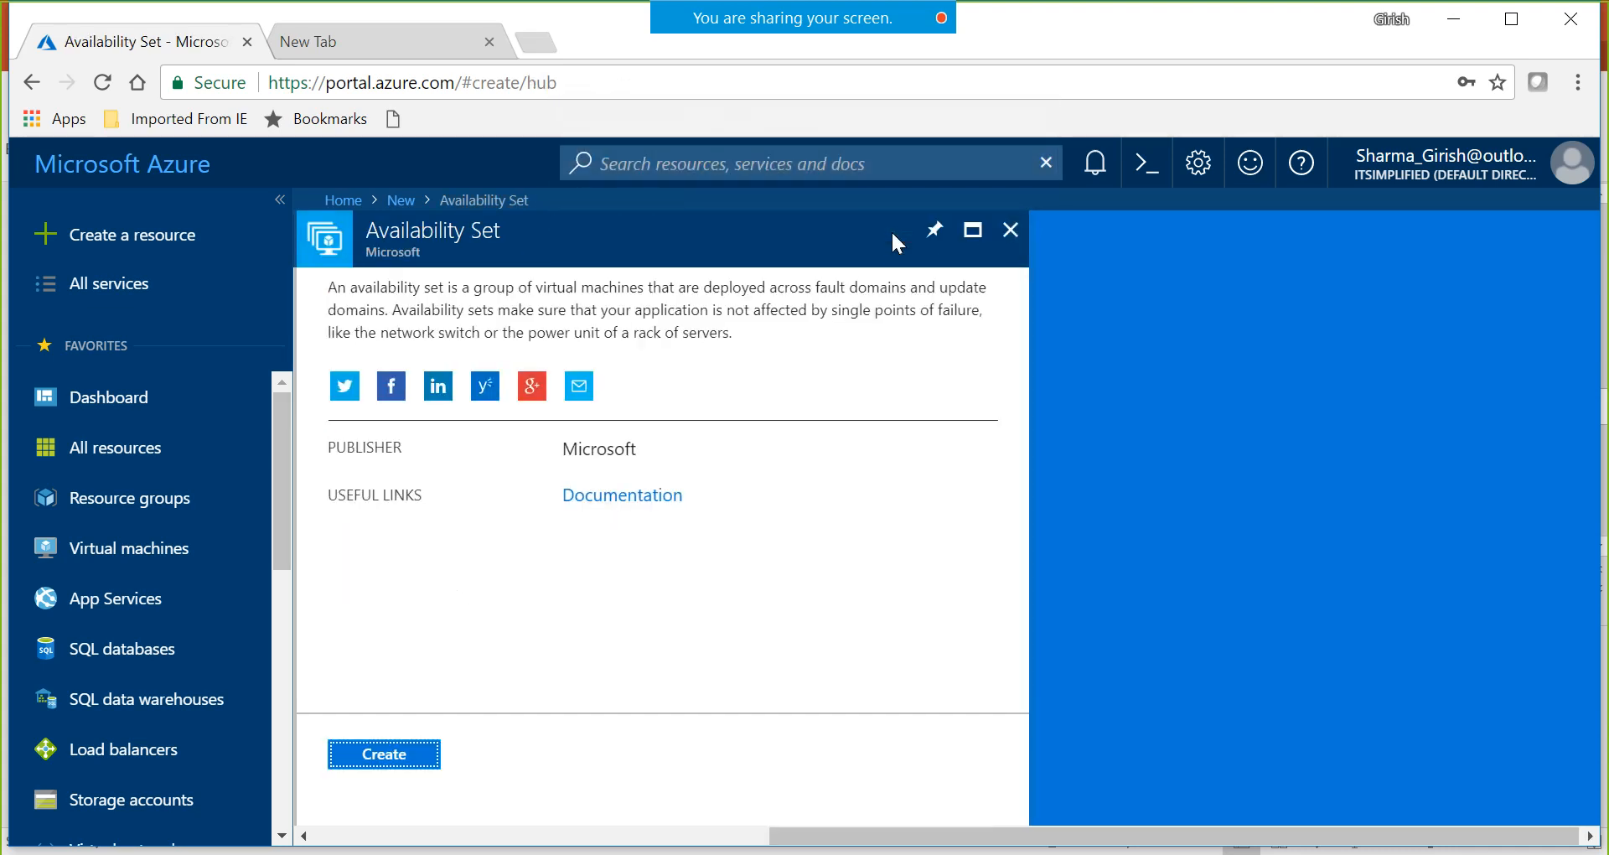
{"action": "left_click", "coordinate": [1009, 232]}
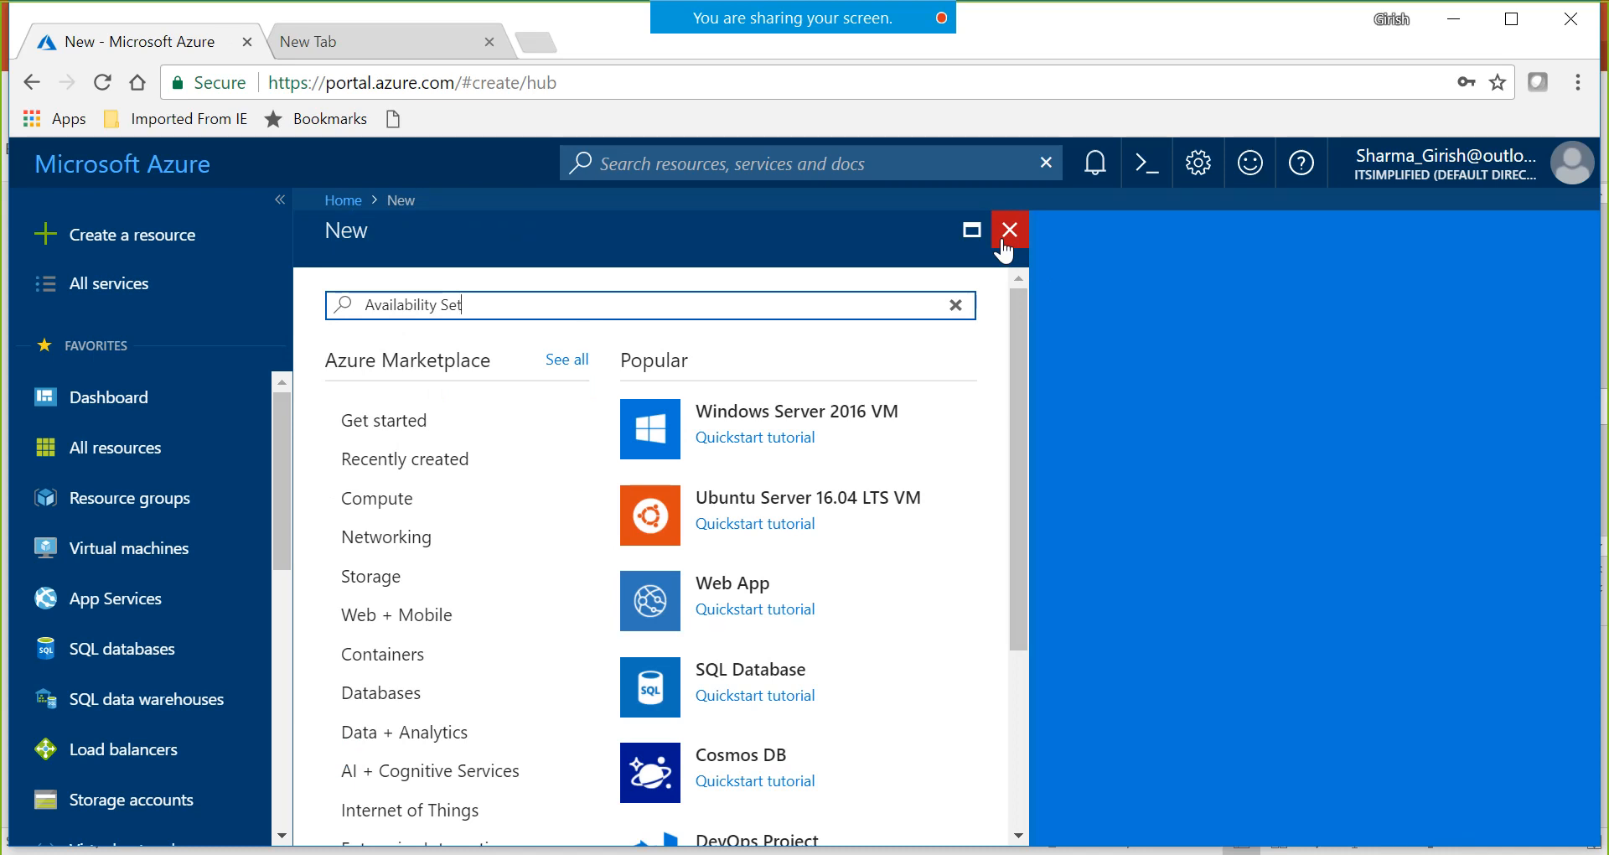
- Start creating a new virtual machine from the Windows Server 2016 Datacenter image in the virtual machines list
{"action": "left_click", "coordinate": [144, 566]}
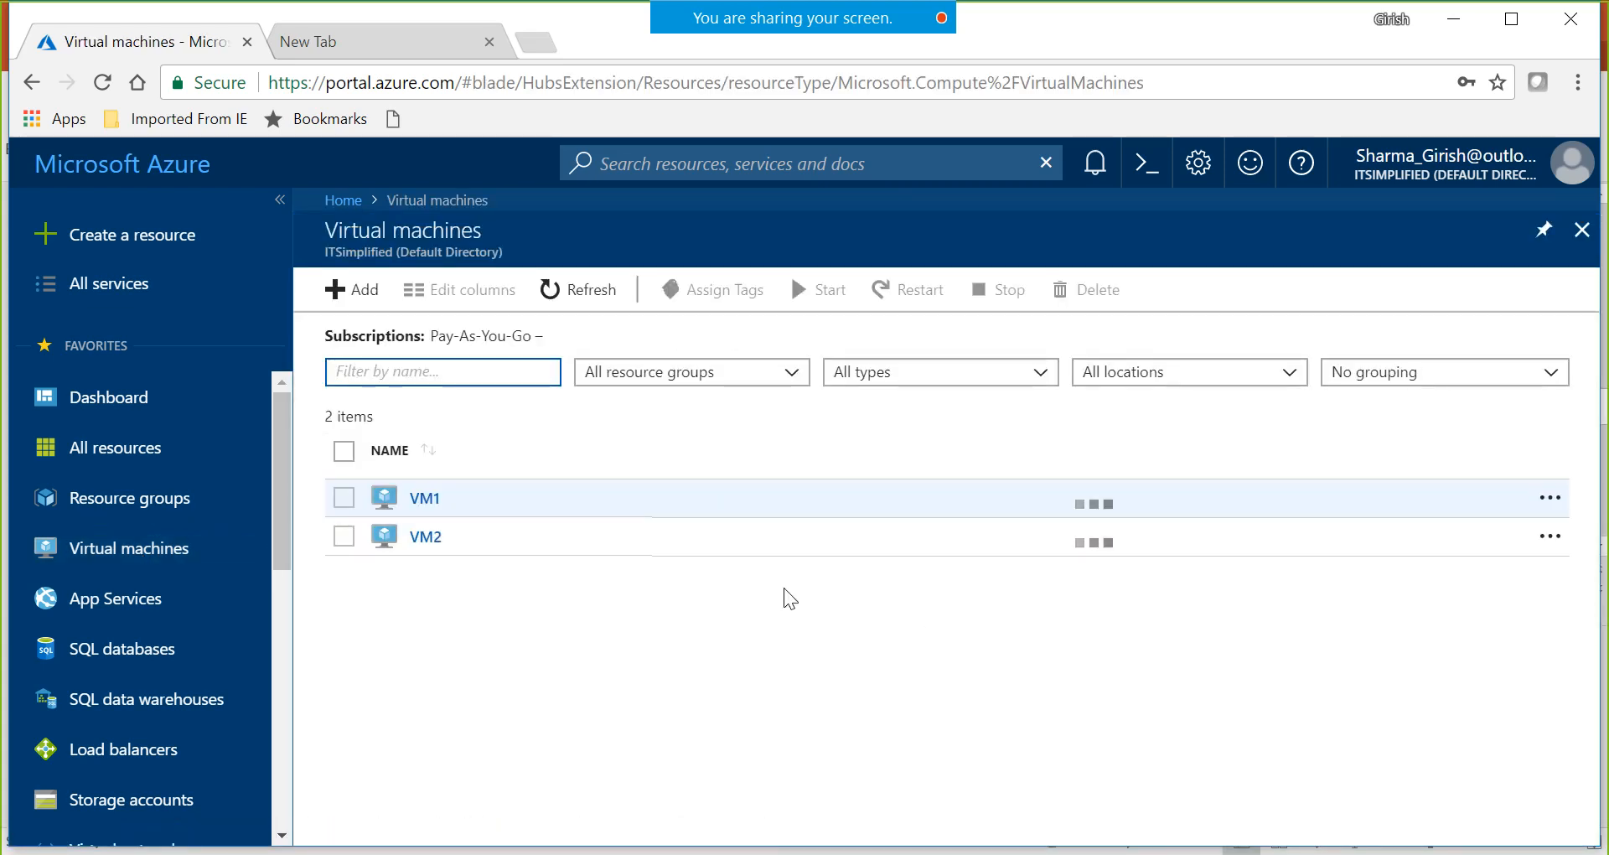
{"action": "left_click", "coordinate": [344, 295]}
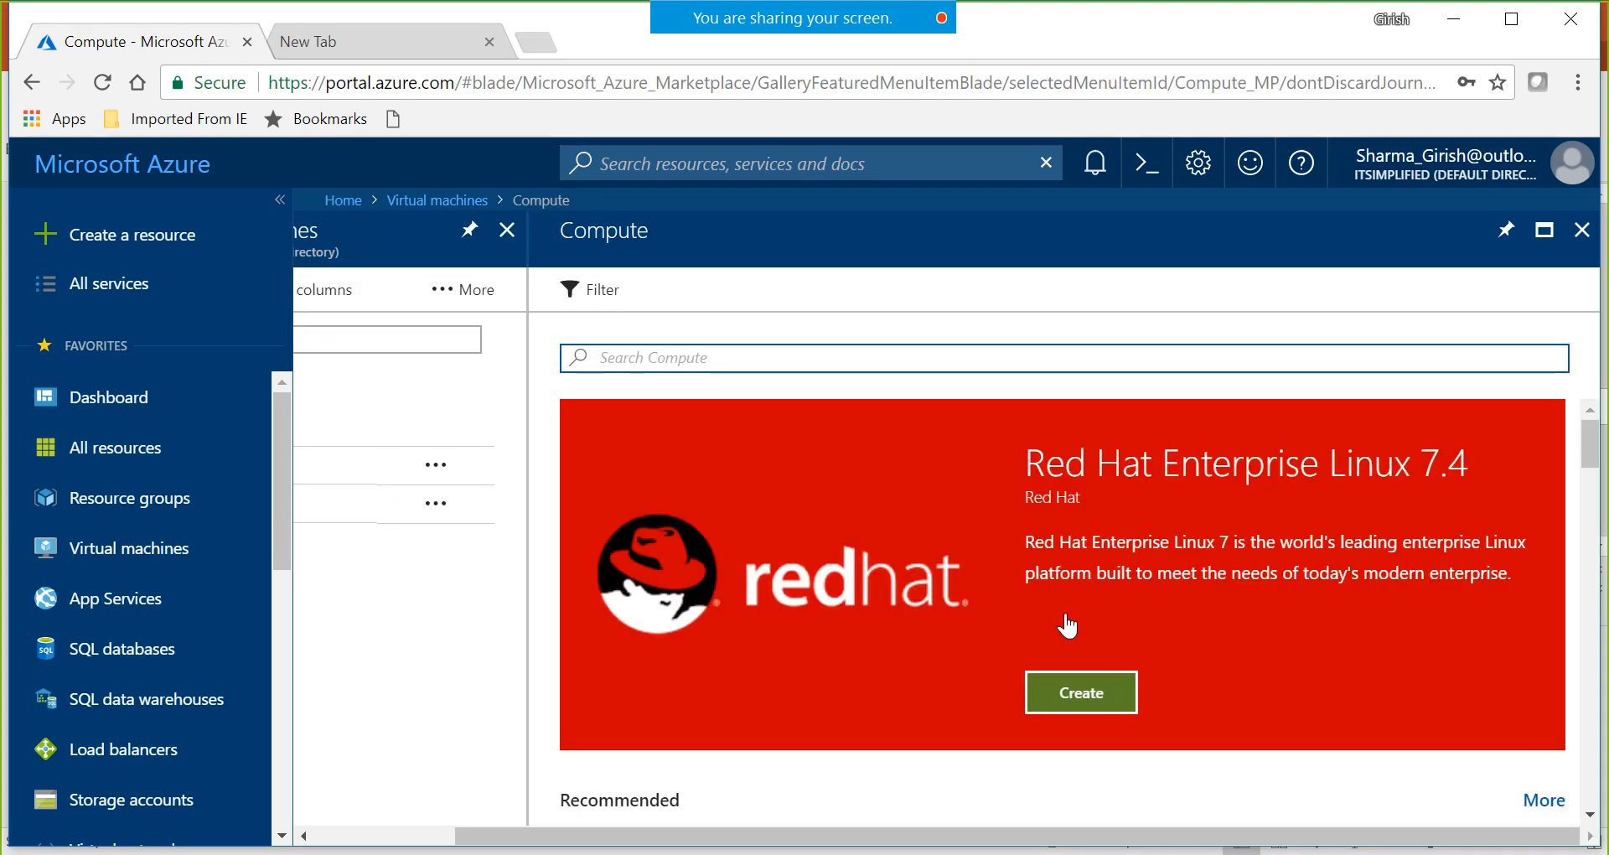
{"action": "scroll", "coordinate": [1067, 624], "scroll_direction": "down", "scroll_amount": 5}
{"action": "left_click", "coordinate": [677, 505]}
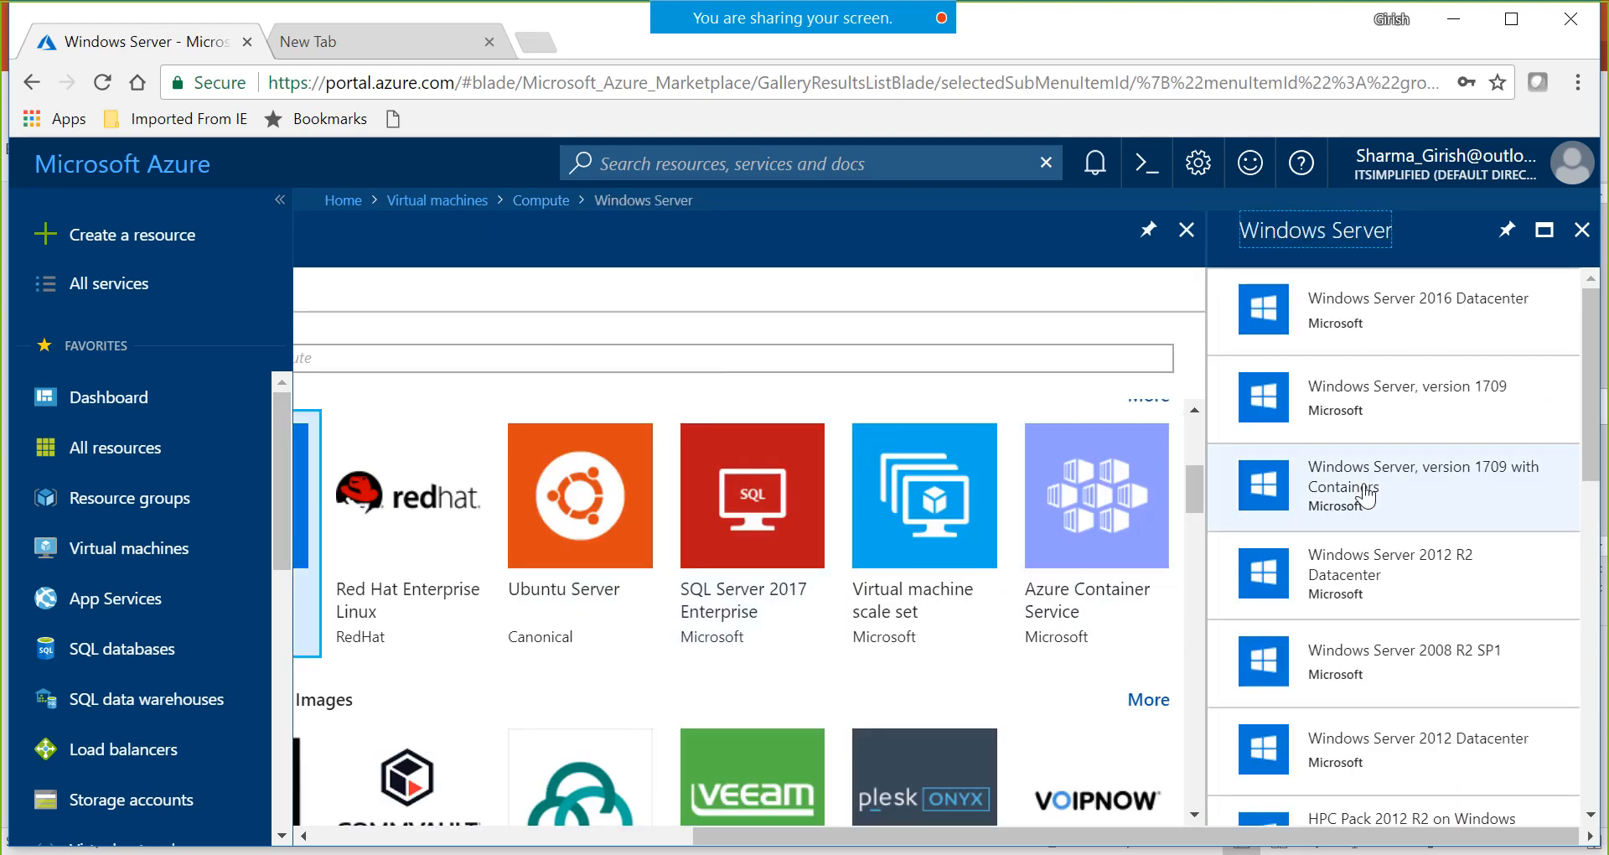
{"action": "left_click", "coordinate": [1333, 326]}
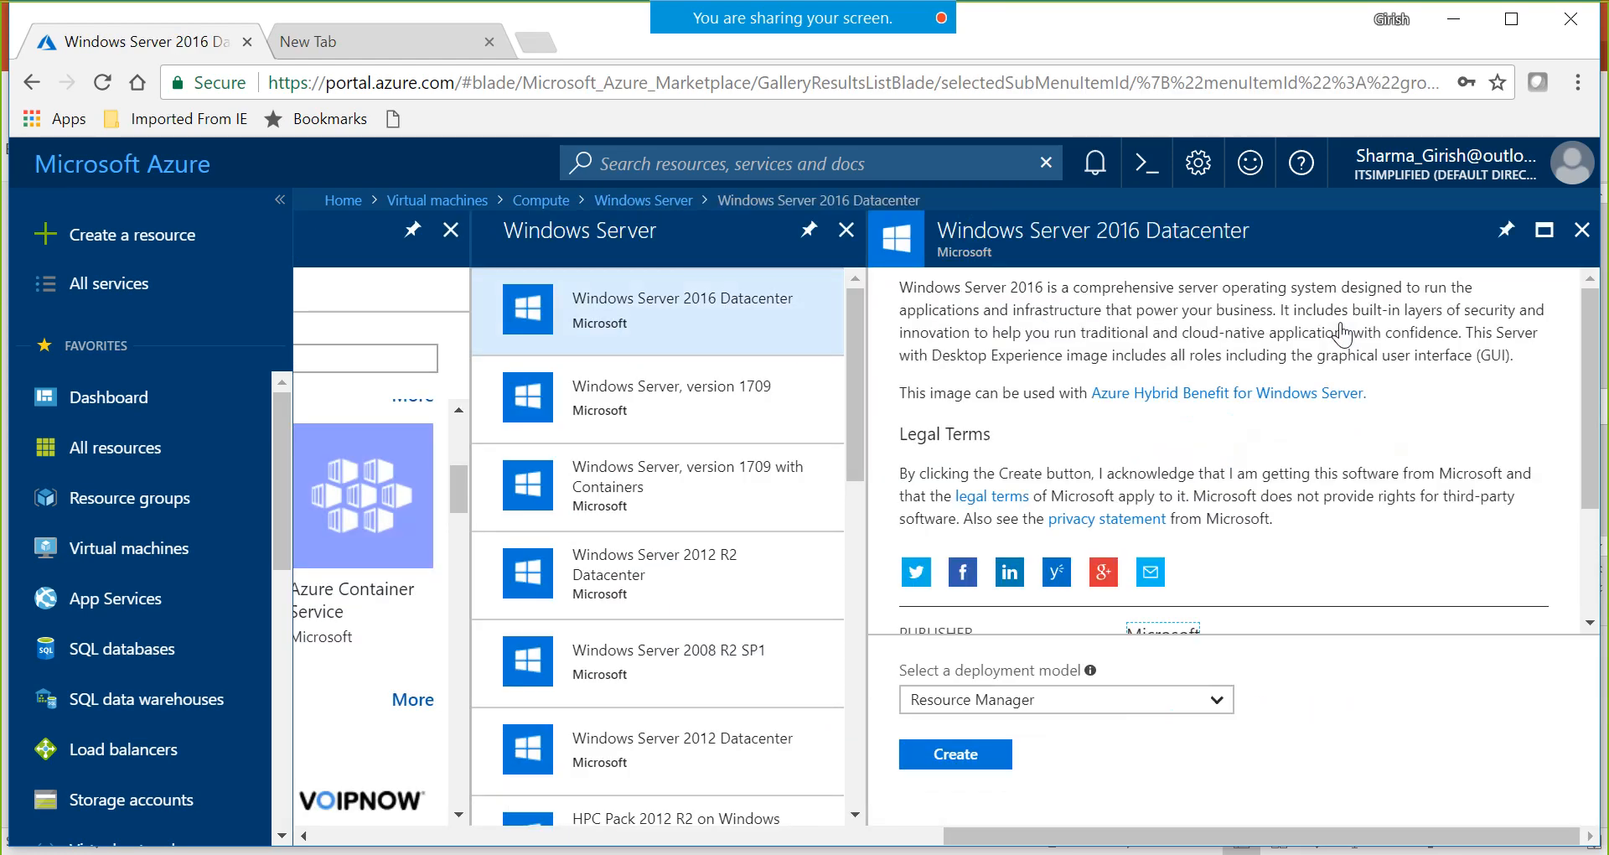
{"action": "left_click", "coordinate": [985, 769]}
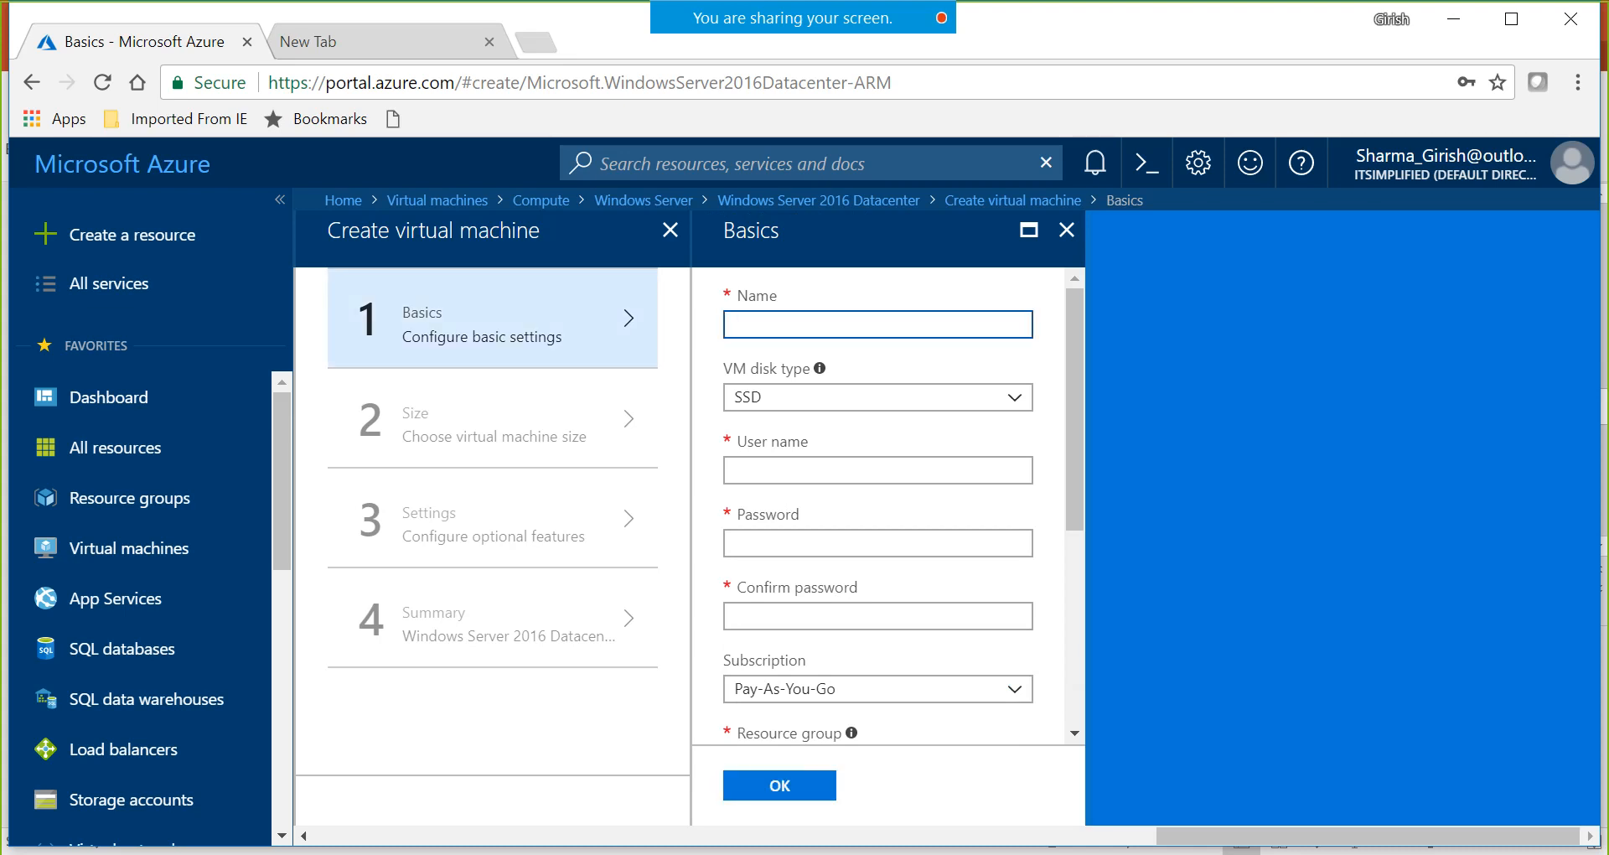
- Name the virtual machine webserver1 and choose SSD as its disk type
{"action": "type", "text": "webserver1"}
{"action": "left_click", "coordinate": [913, 402]}
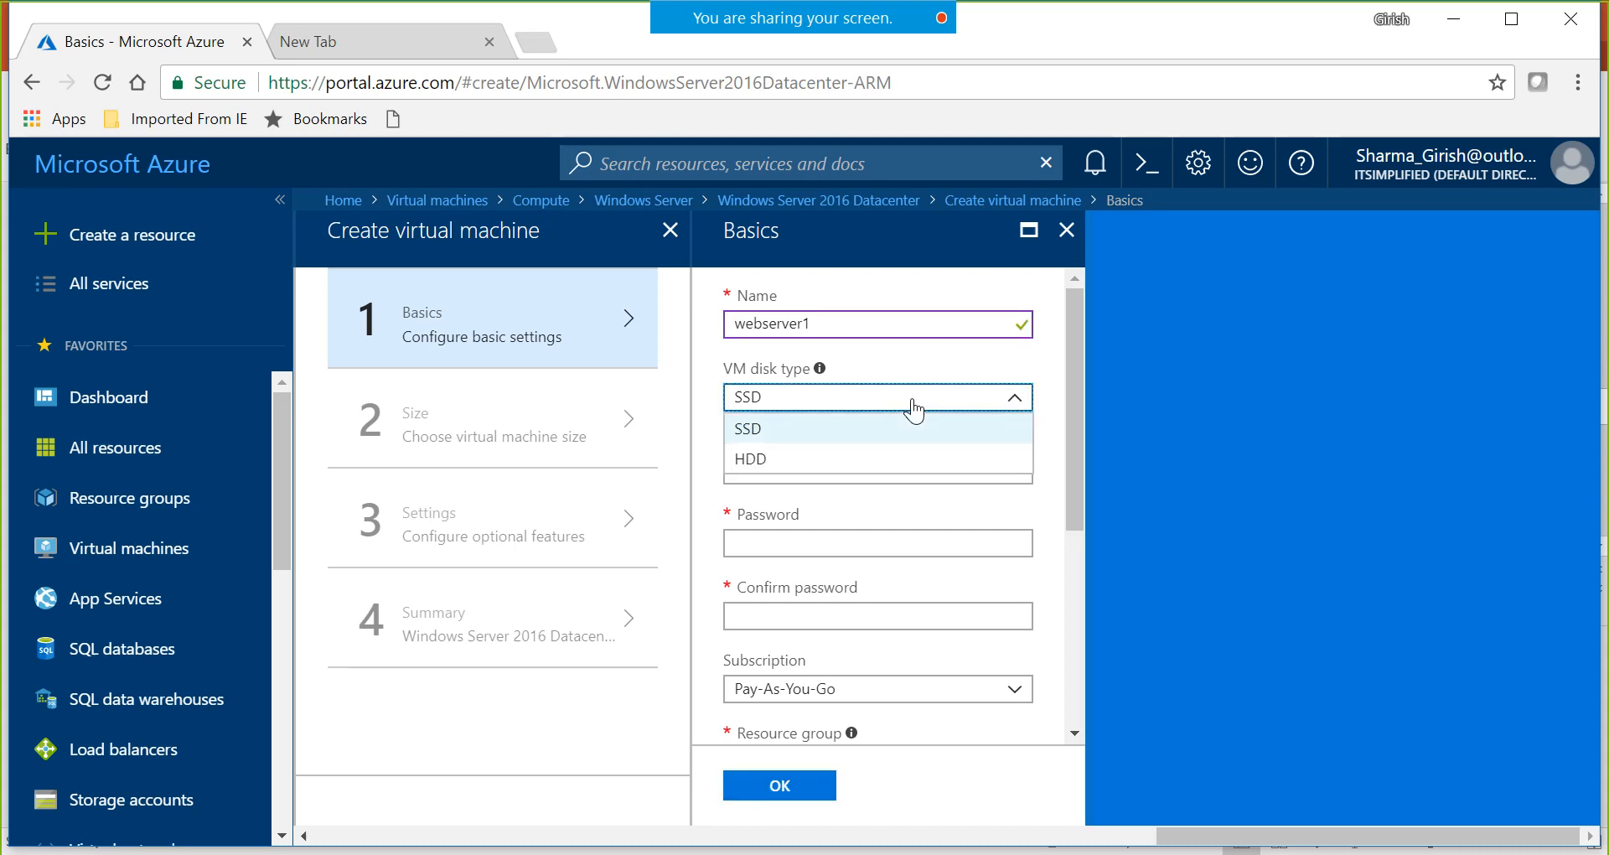
{"action": "left_click", "coordinate": [838, 433]}
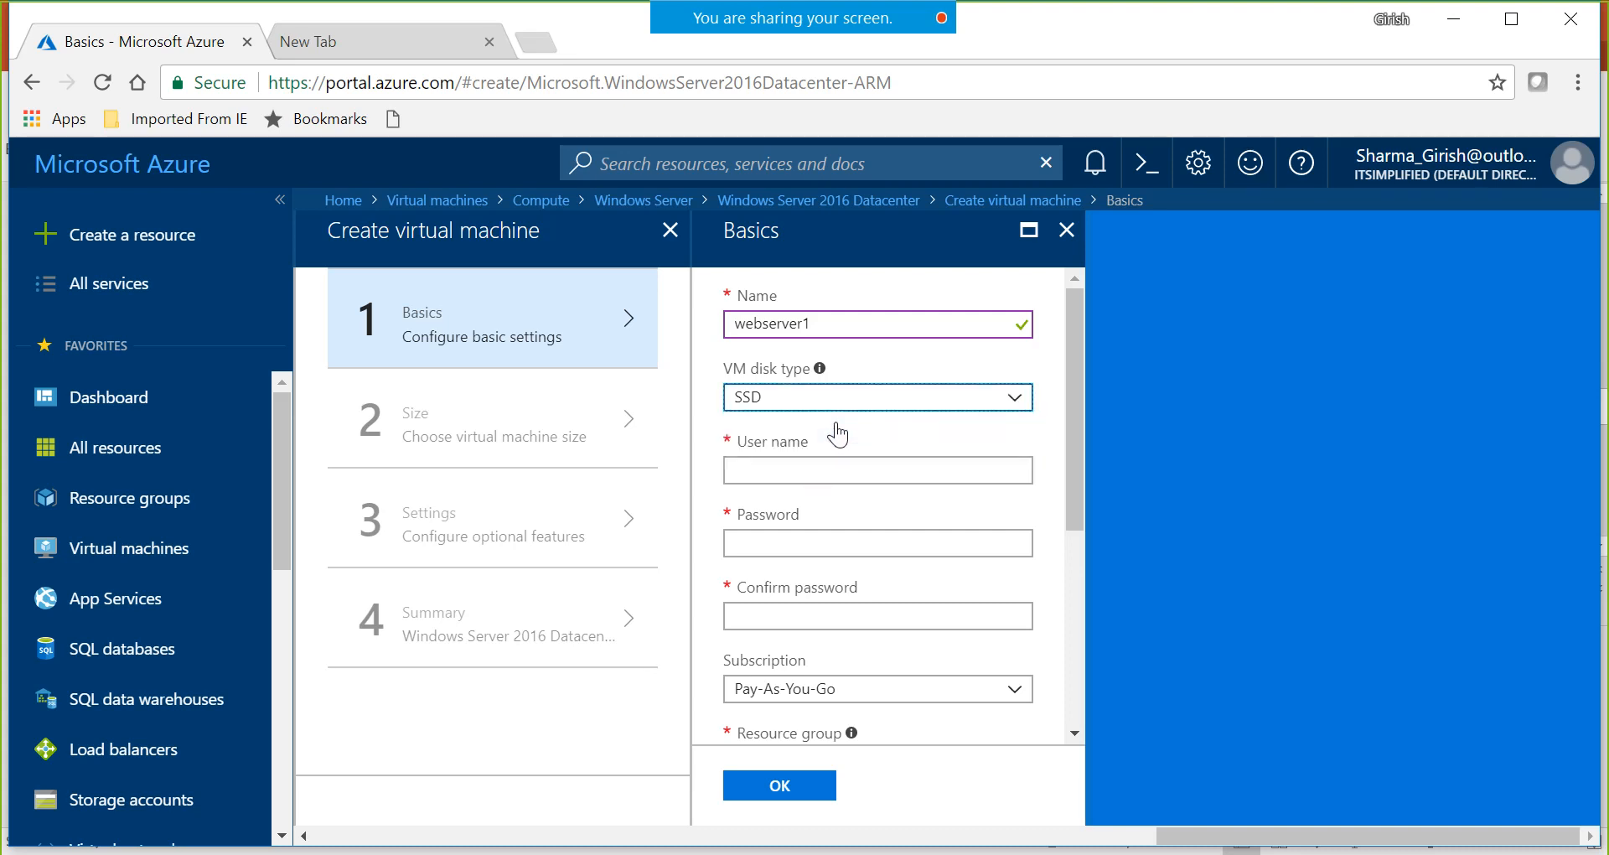
- Enter the administrator user name for the virtual machine, then fill in the password and its confirmation
{"action": "left_click", "coordinate": [821, 477]}
{"action": "type", "text": "girish"}
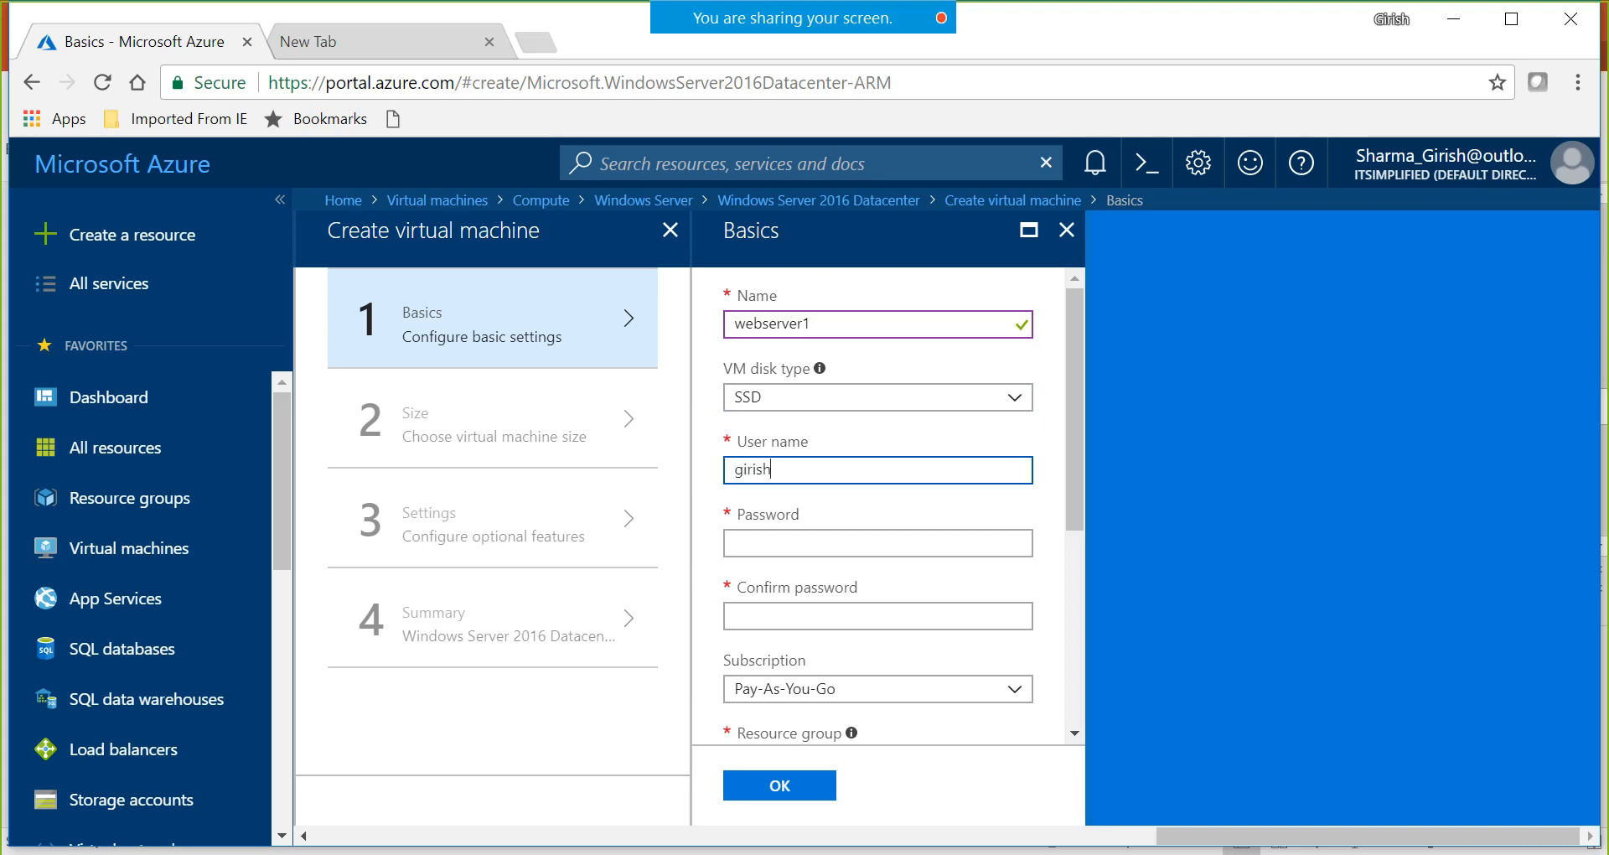
{"action": "key", "text": "Tab"}
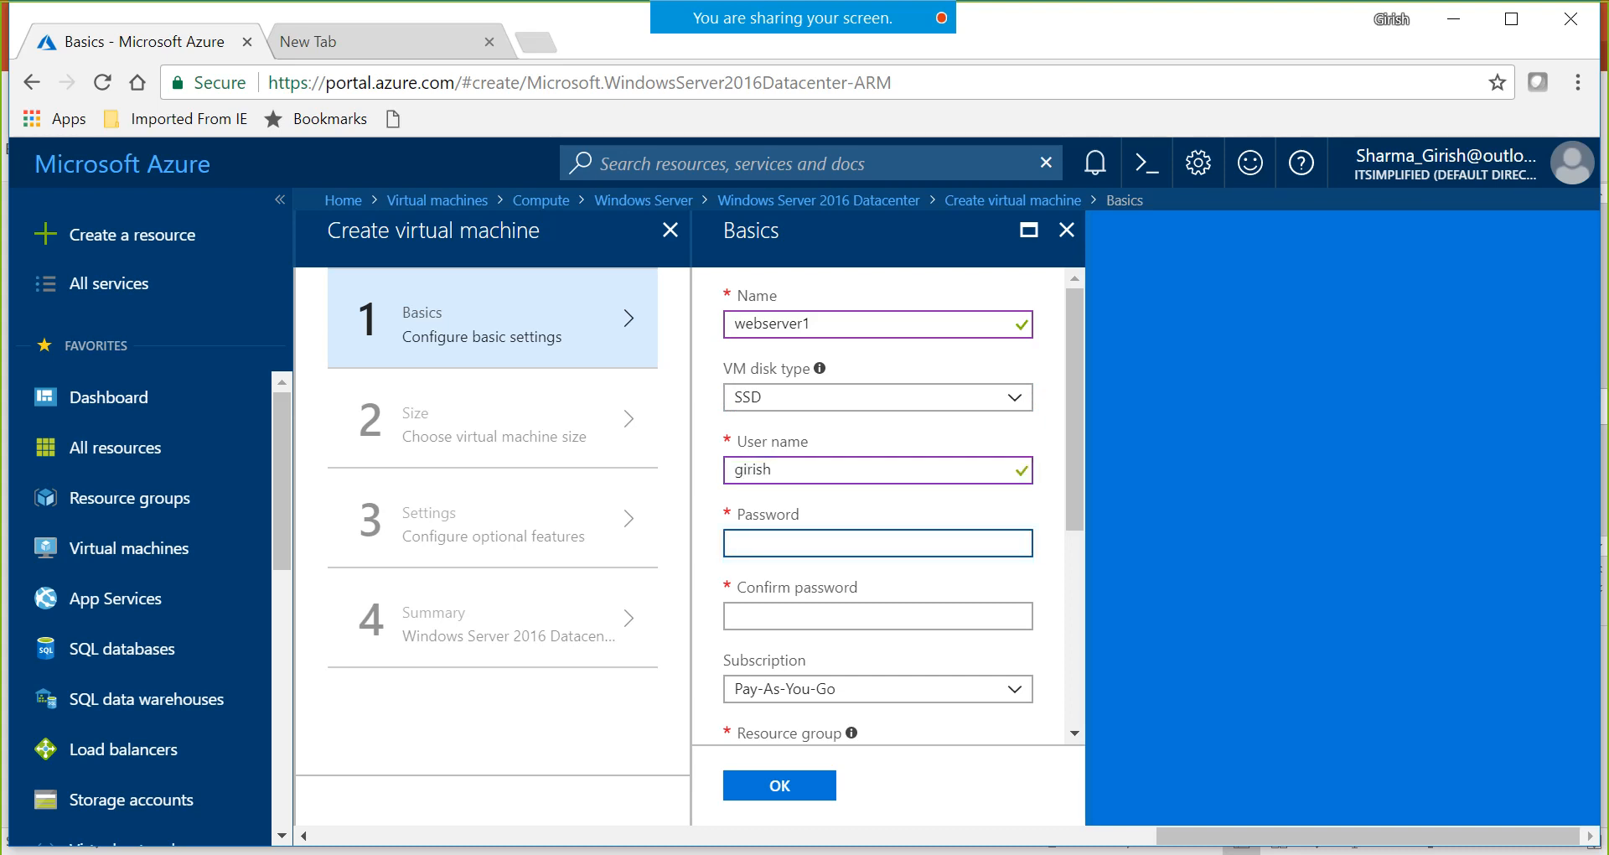
{"action": "type", "text": "•••••••"}
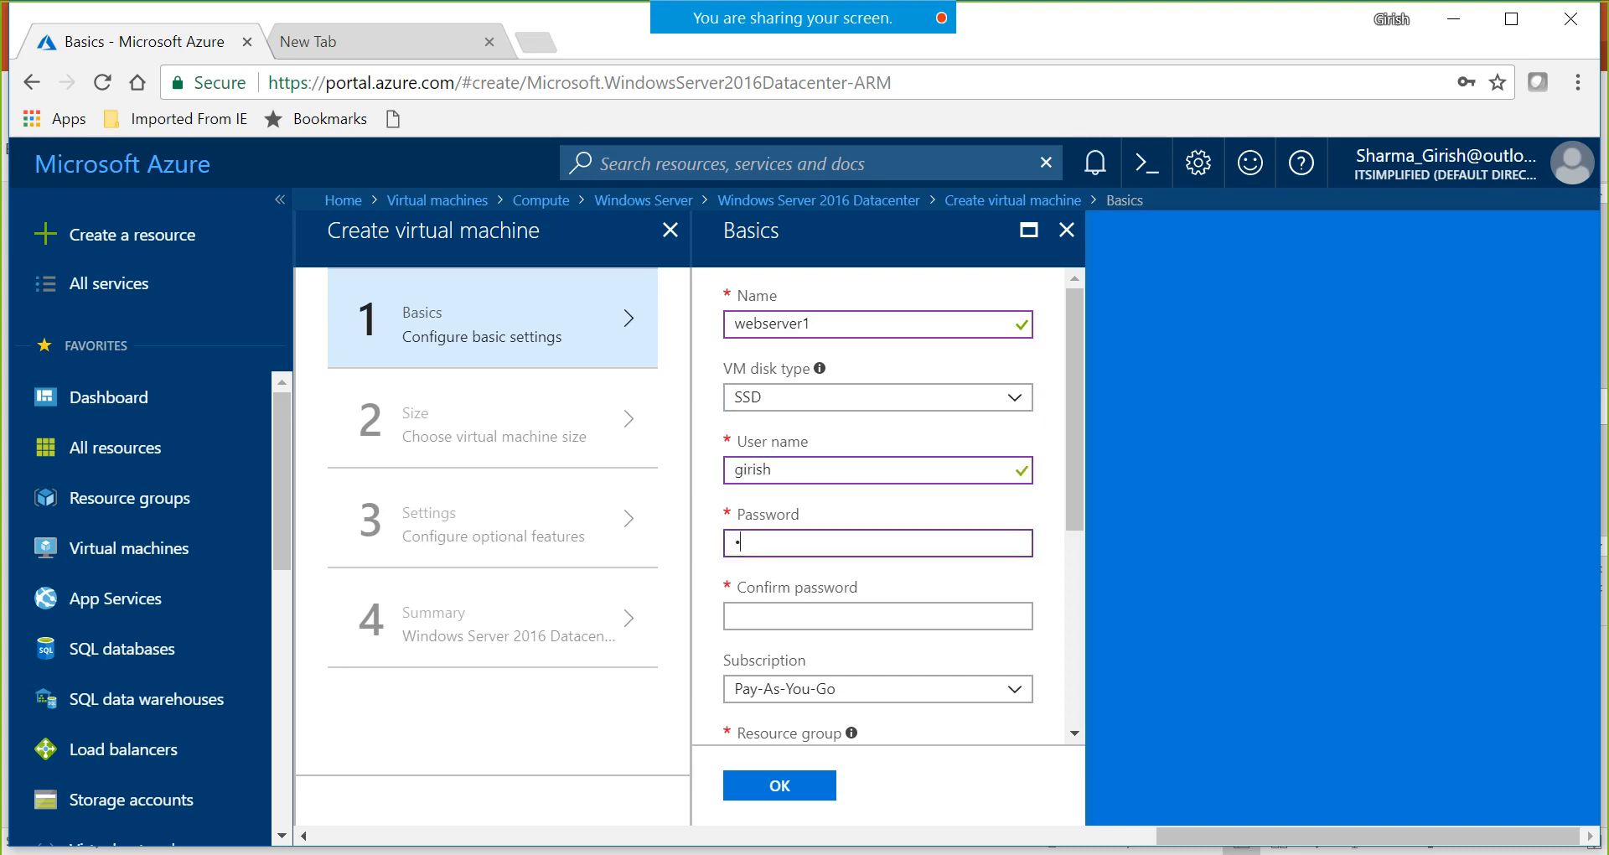
{"action": "type", "text": "•••••"}
{"action": "key", "text": "Tab"}
{"action": "type", "text": "••••••••••••"}
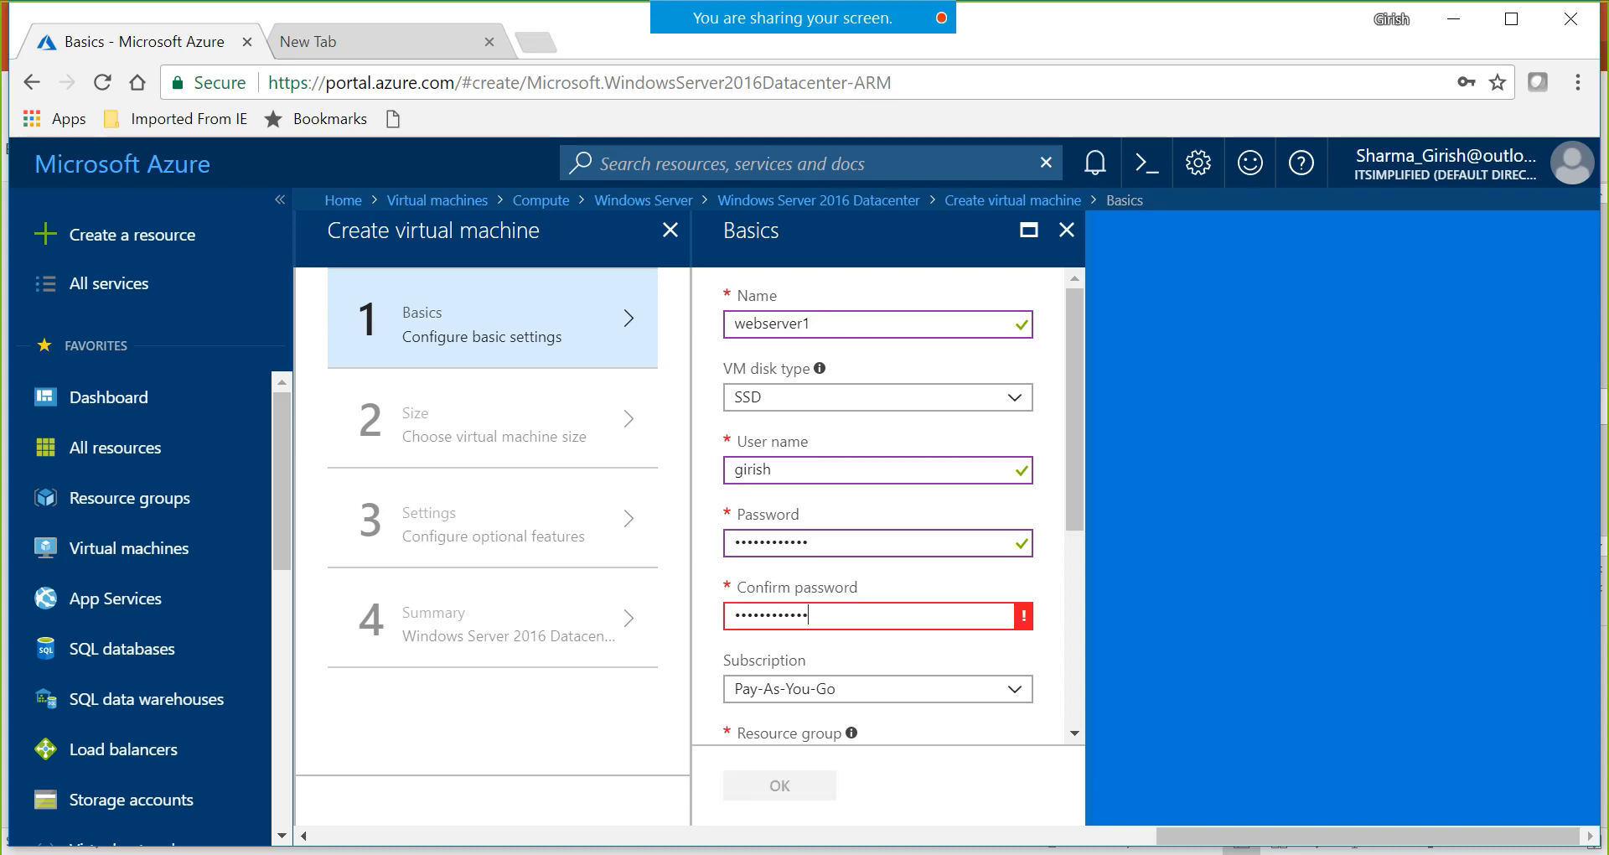
- Assign the virtual machine to the existing resource group DemoAS and accept the basic settings
{"action": "scroll", "coordinate": [936, 655], "scroll_direction": "down", "scroll_amount": 3}
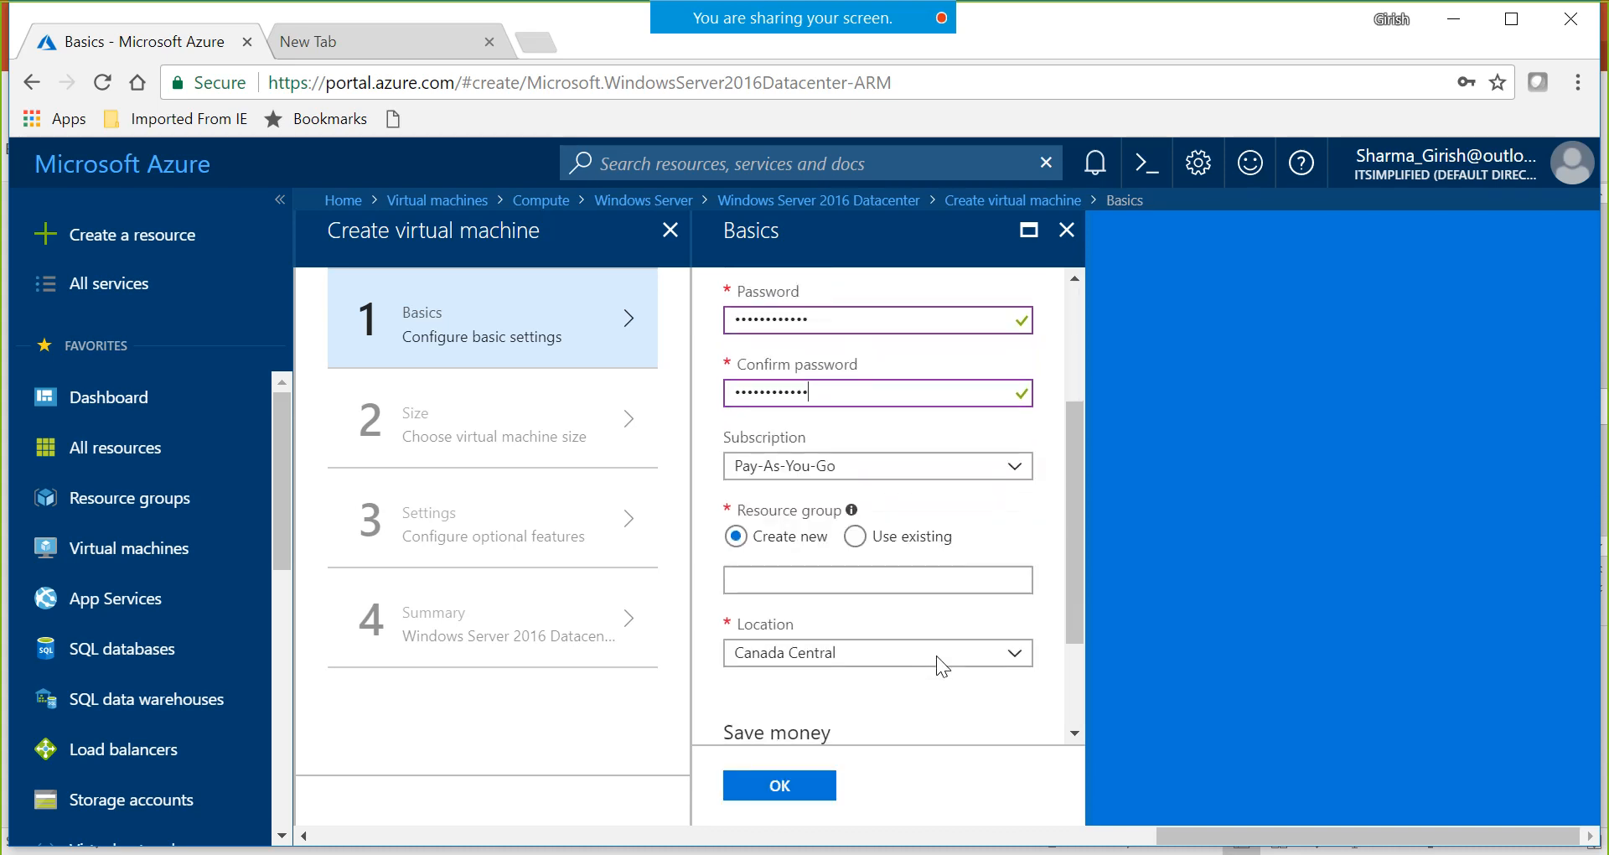
{"action": "left_click", "coordinate": [854, 539]}
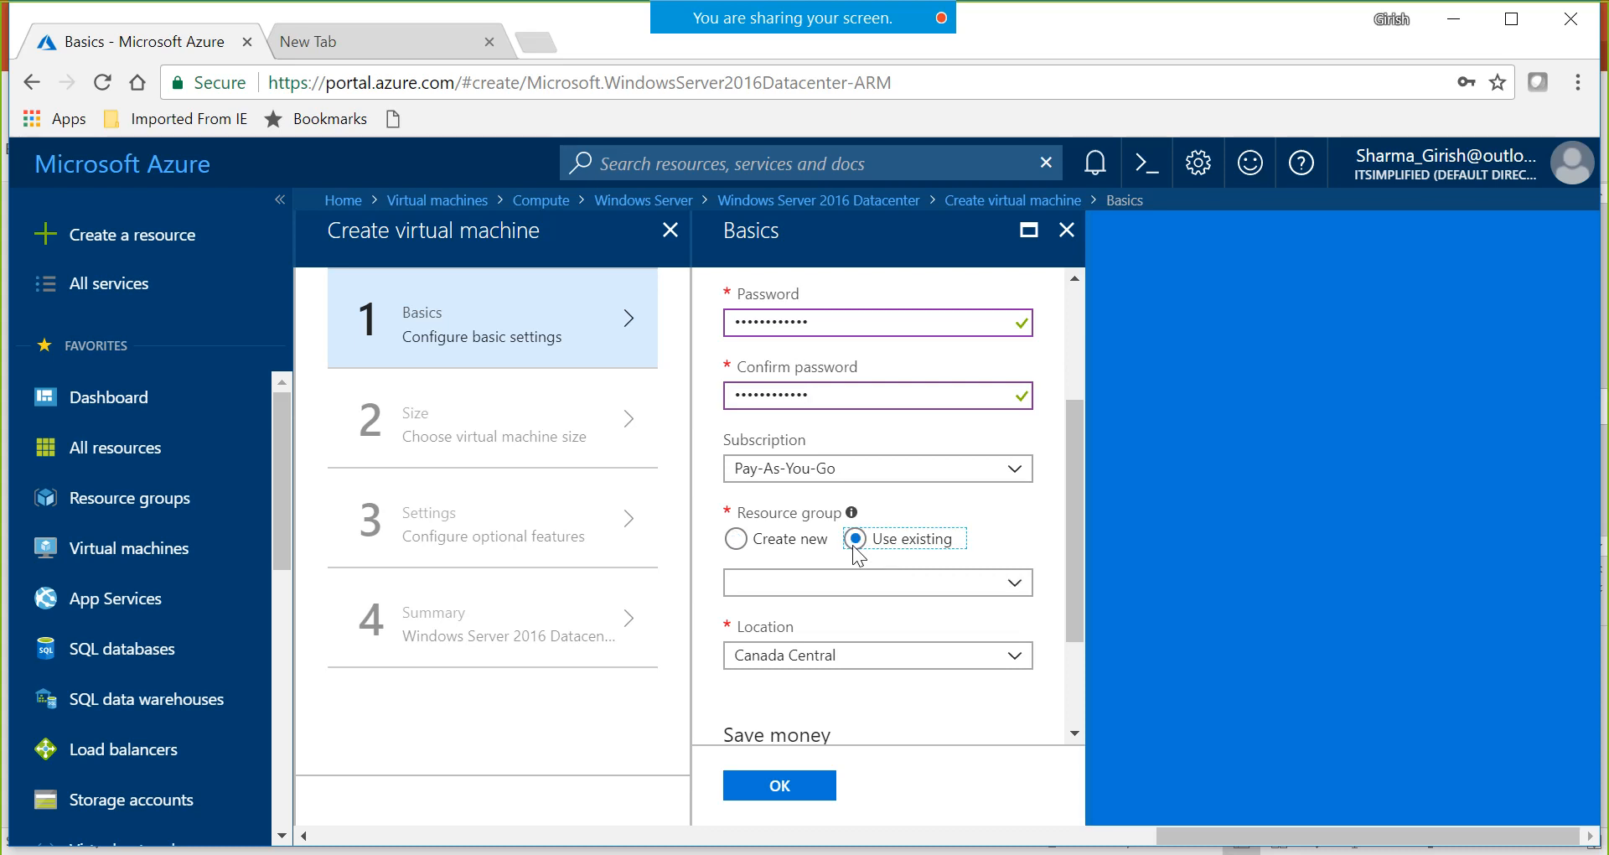
{"action": "left_click", "coordinate": [1011, 583]}
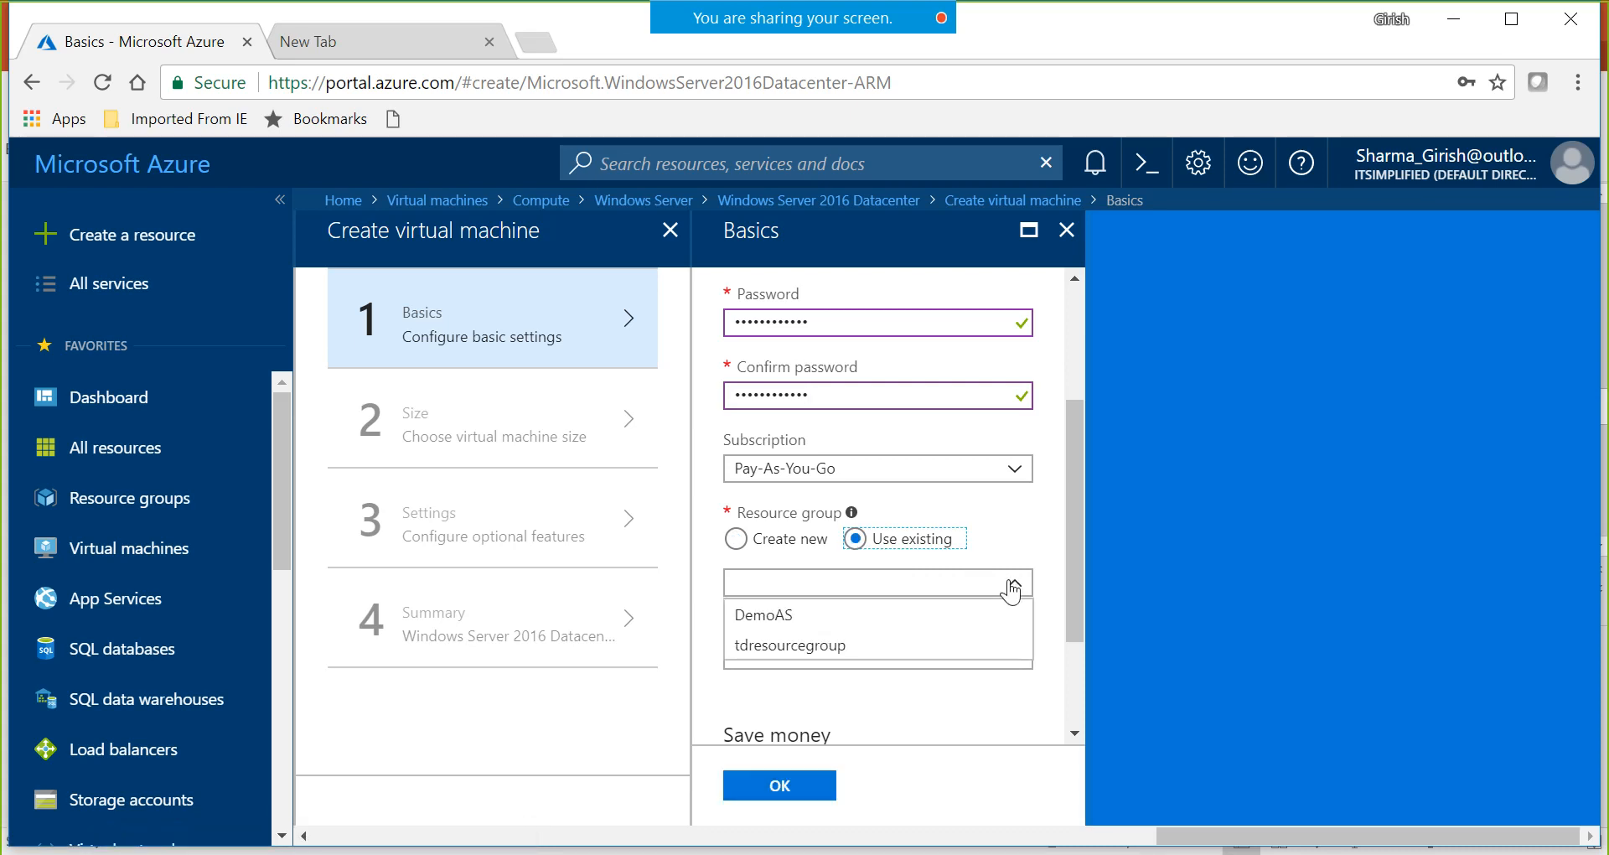
{"action": "left_click", "coordinate": [881, 620]}
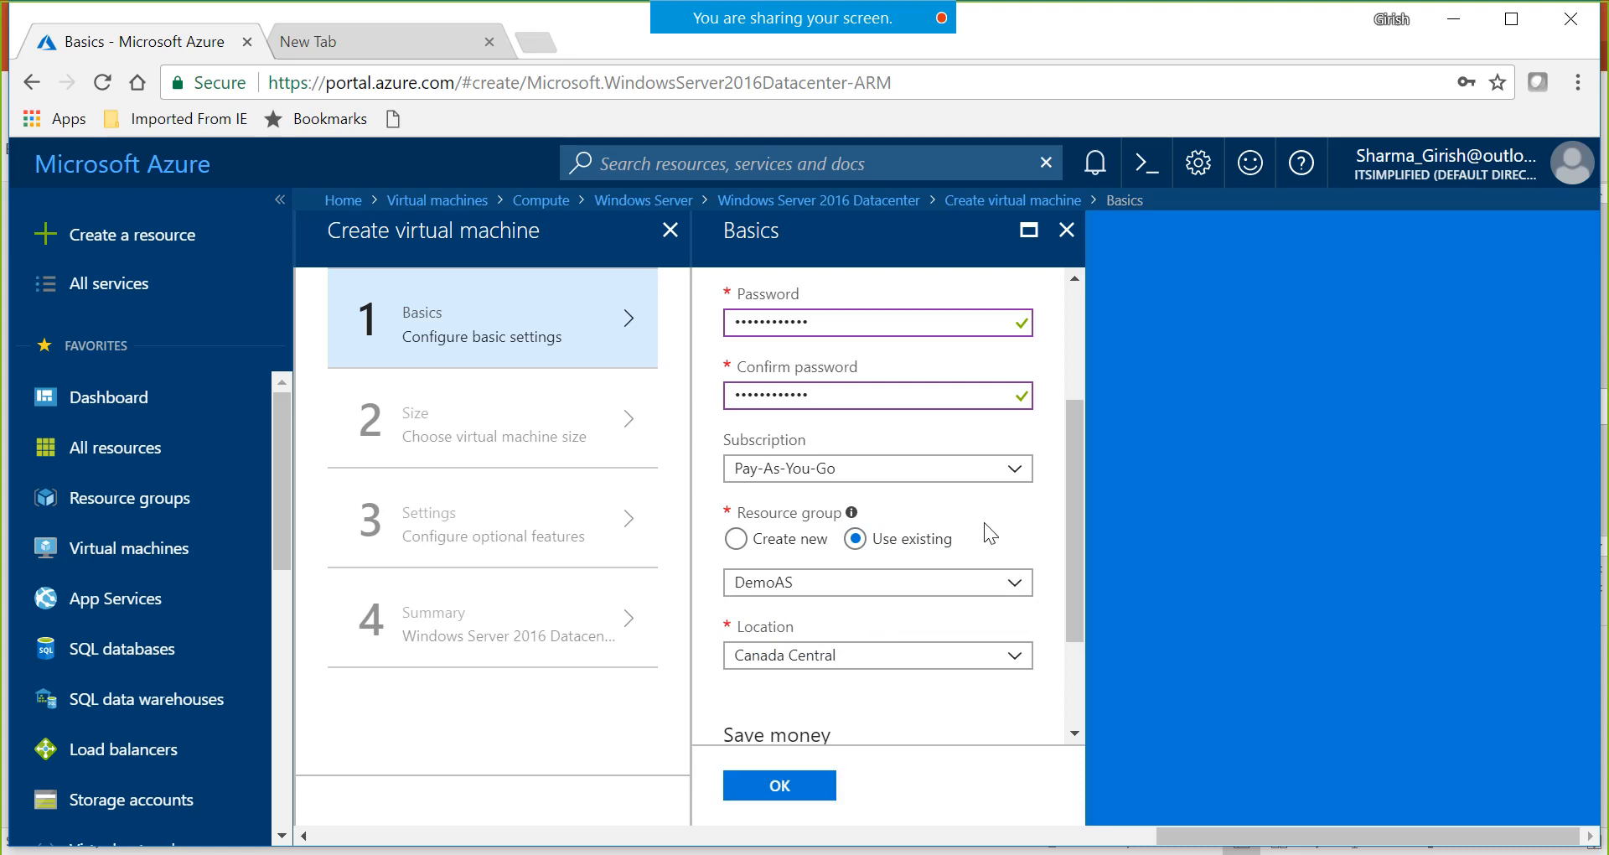
{"action": "scroll", "coordinate": [984, 522], "scroll_direction": "down", "scroll_amount": 1}
{"action": "scroll", "coordinate": [990, 532], "scroll_direction": "down", "scroll_amount": 1}
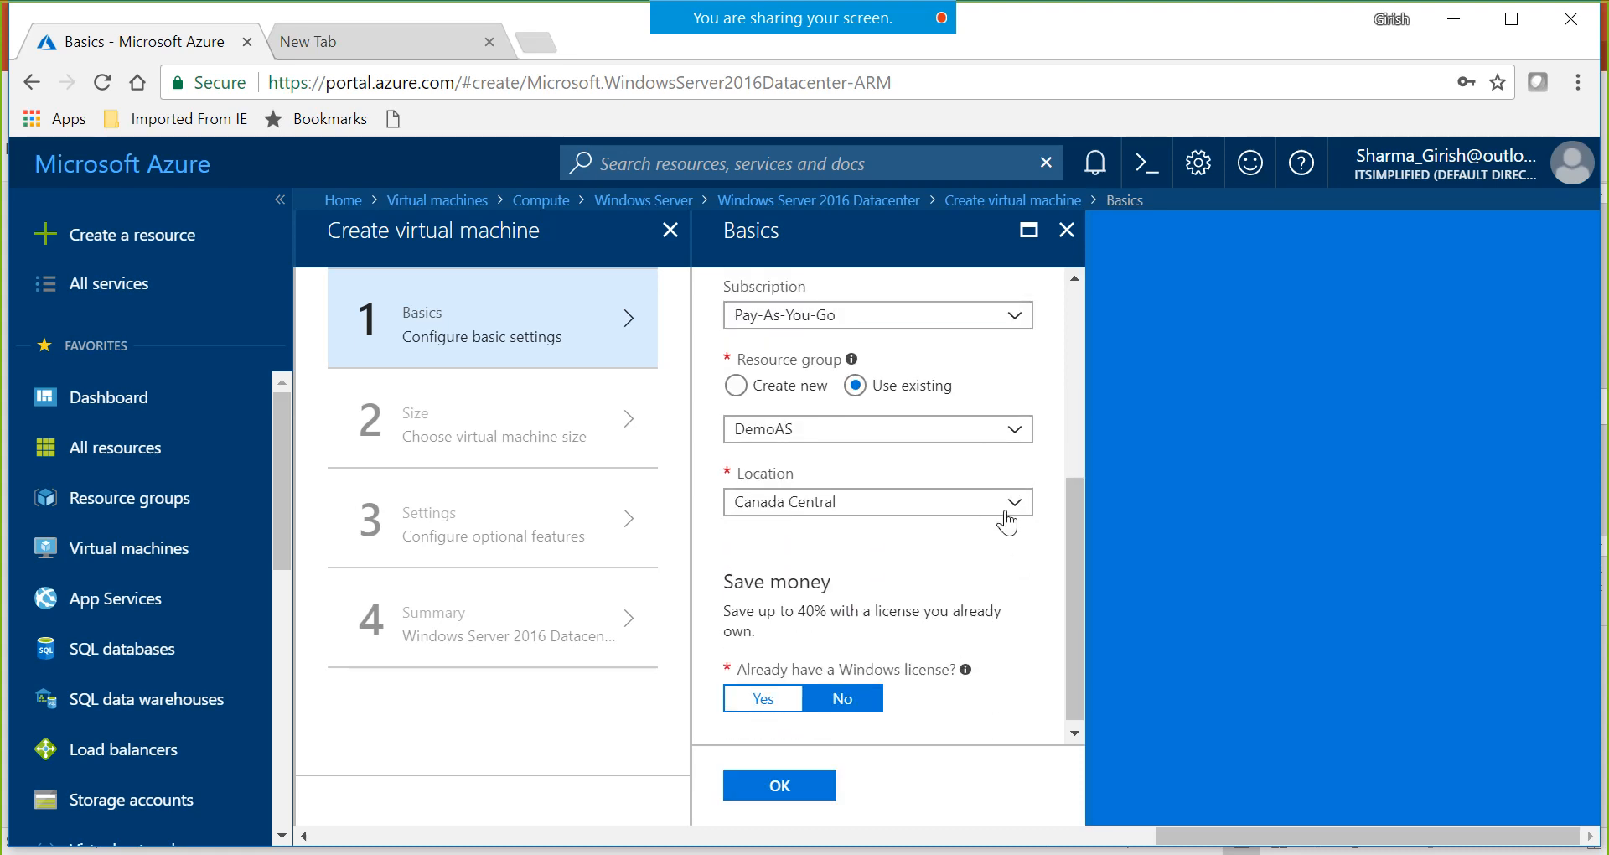
{"action": "left_click", "coordinate": [786, 785]}
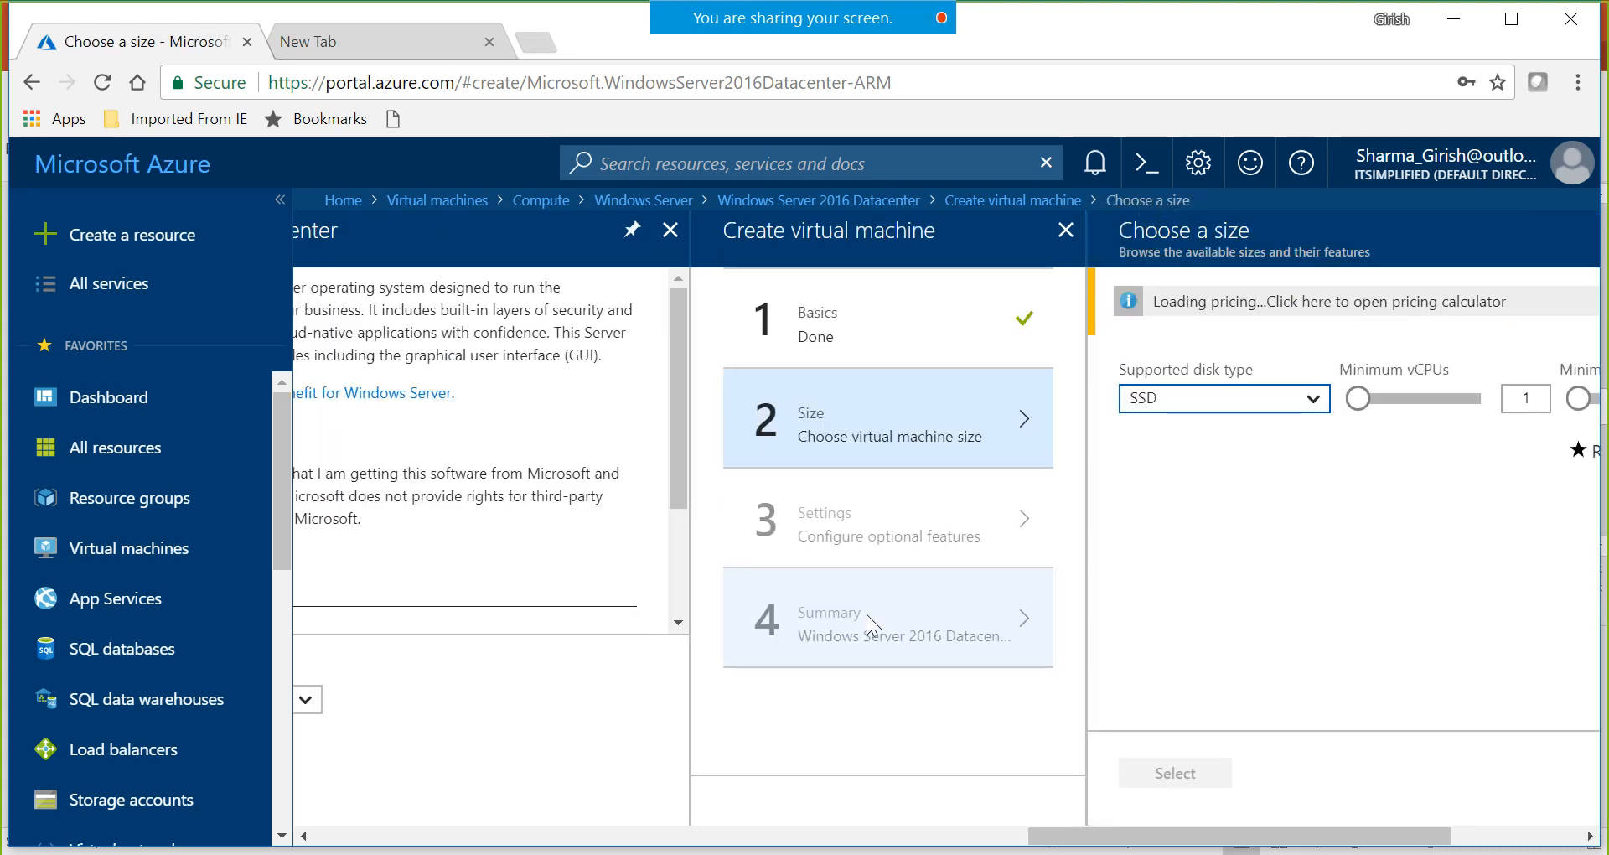
- Choose the D4S_V3 Standard size for the virtual machine
{"action": "left_click", "coordinate": [1550, 835]}
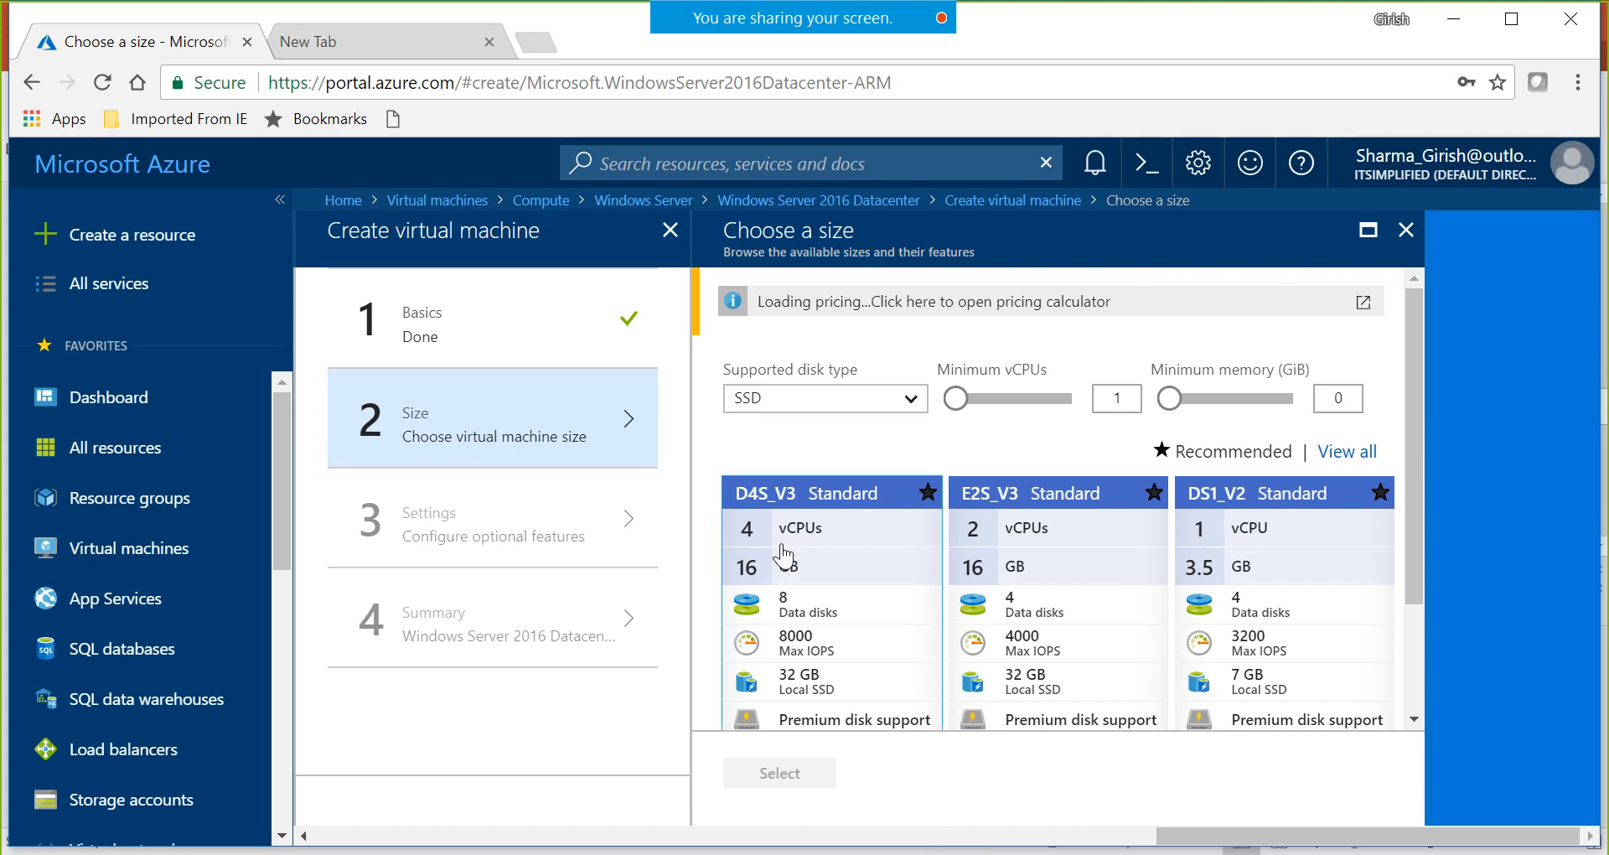
{"action": "left_click", "coordinate": [783, 554]}
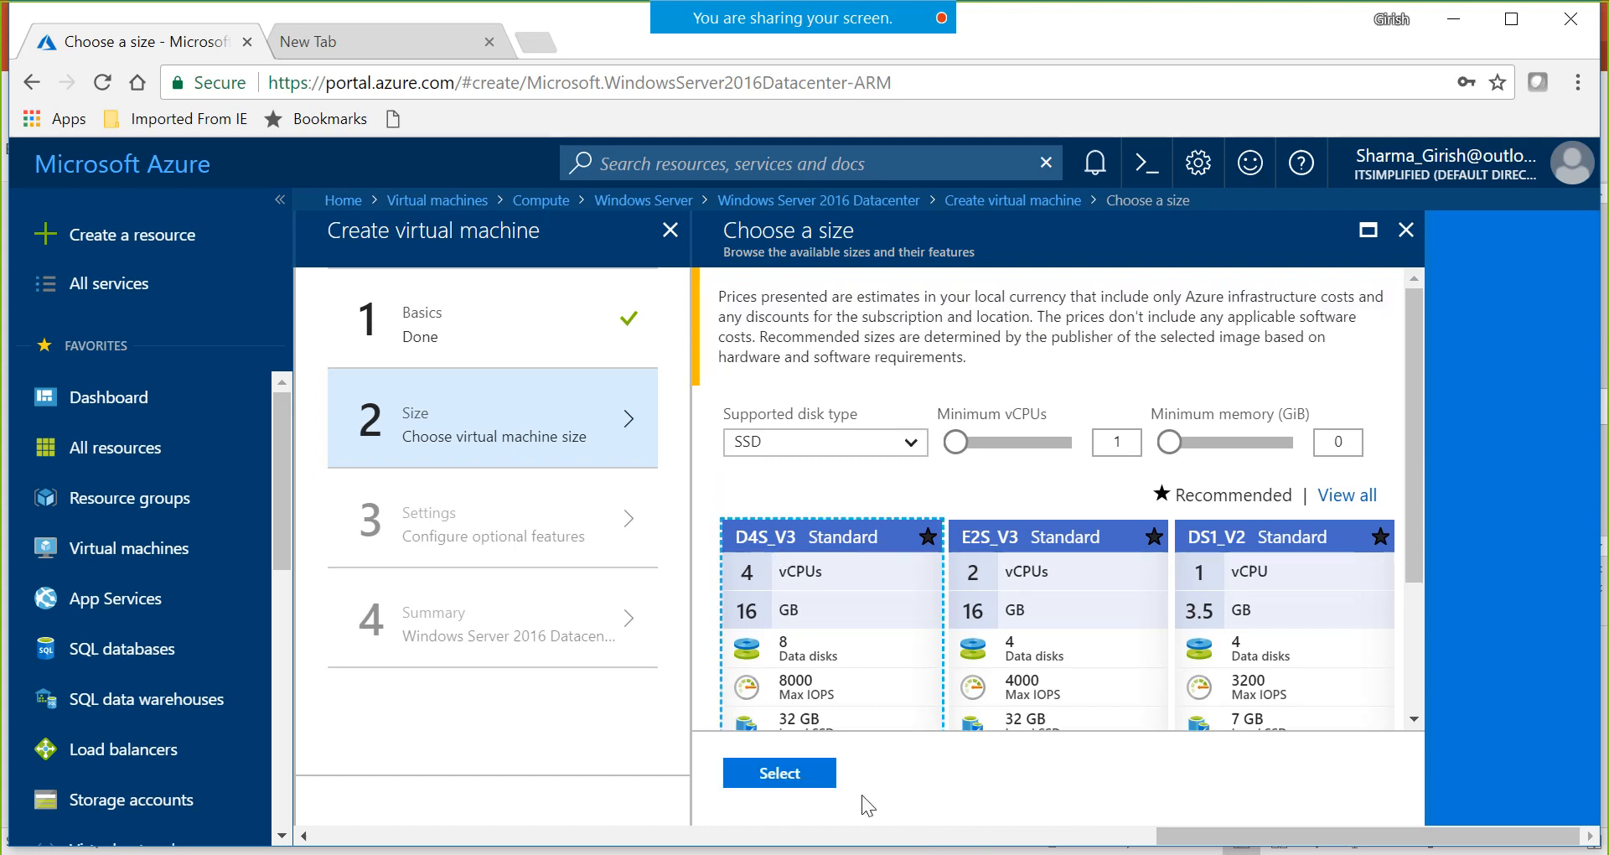
{"action": "left_click", "coordinate": [813, 785]}
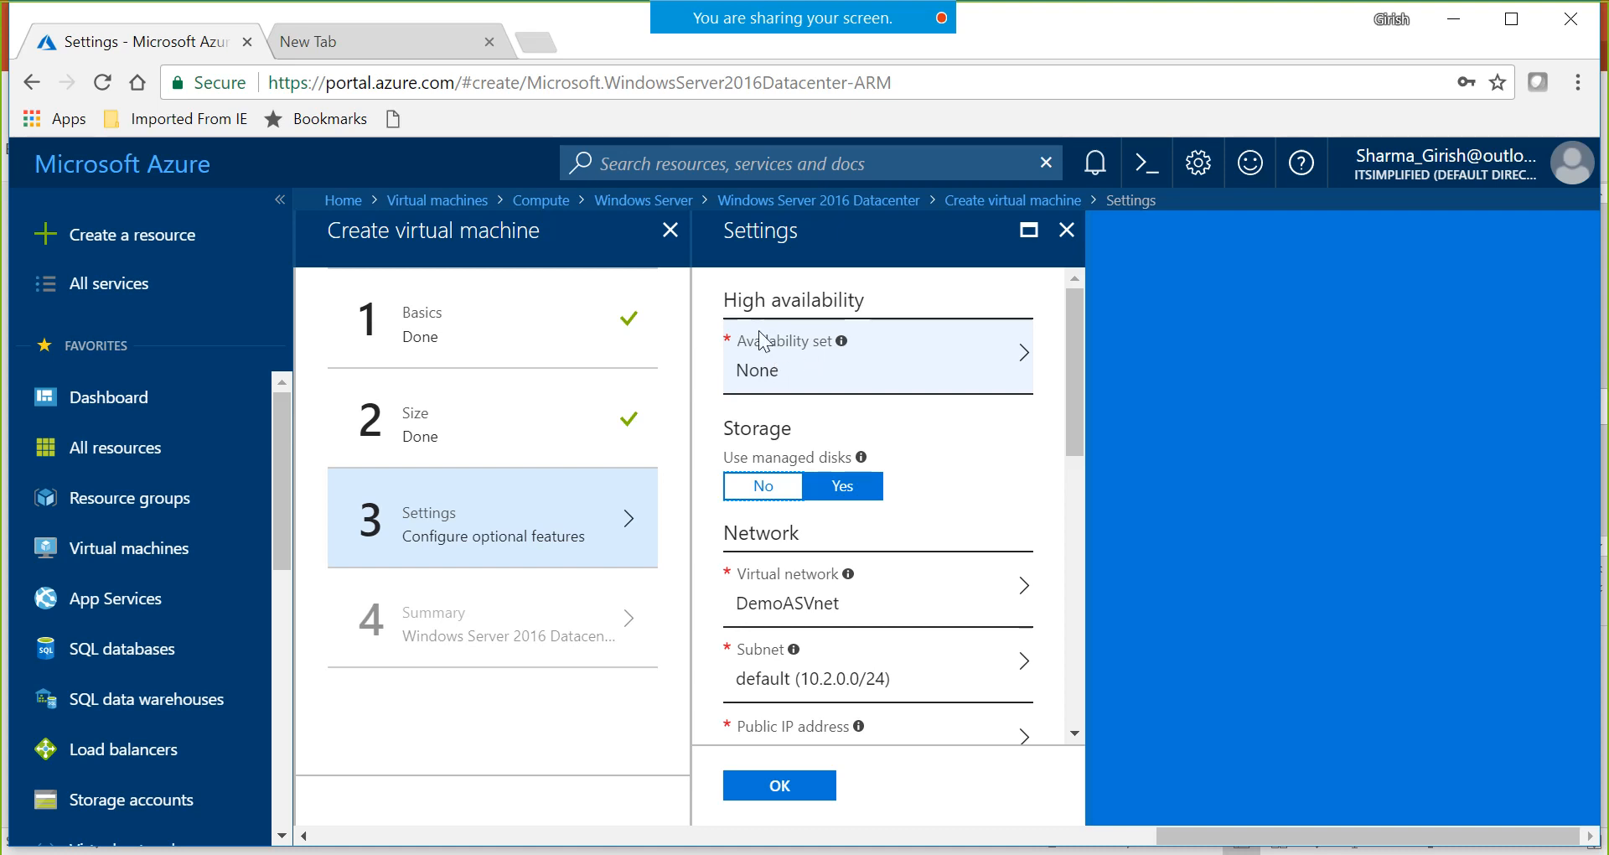
- Review the availability set choices, the network settings and the public IP address assignment options for the virtual machine
{"action": "left_click", "coordinate": [783, 369]}
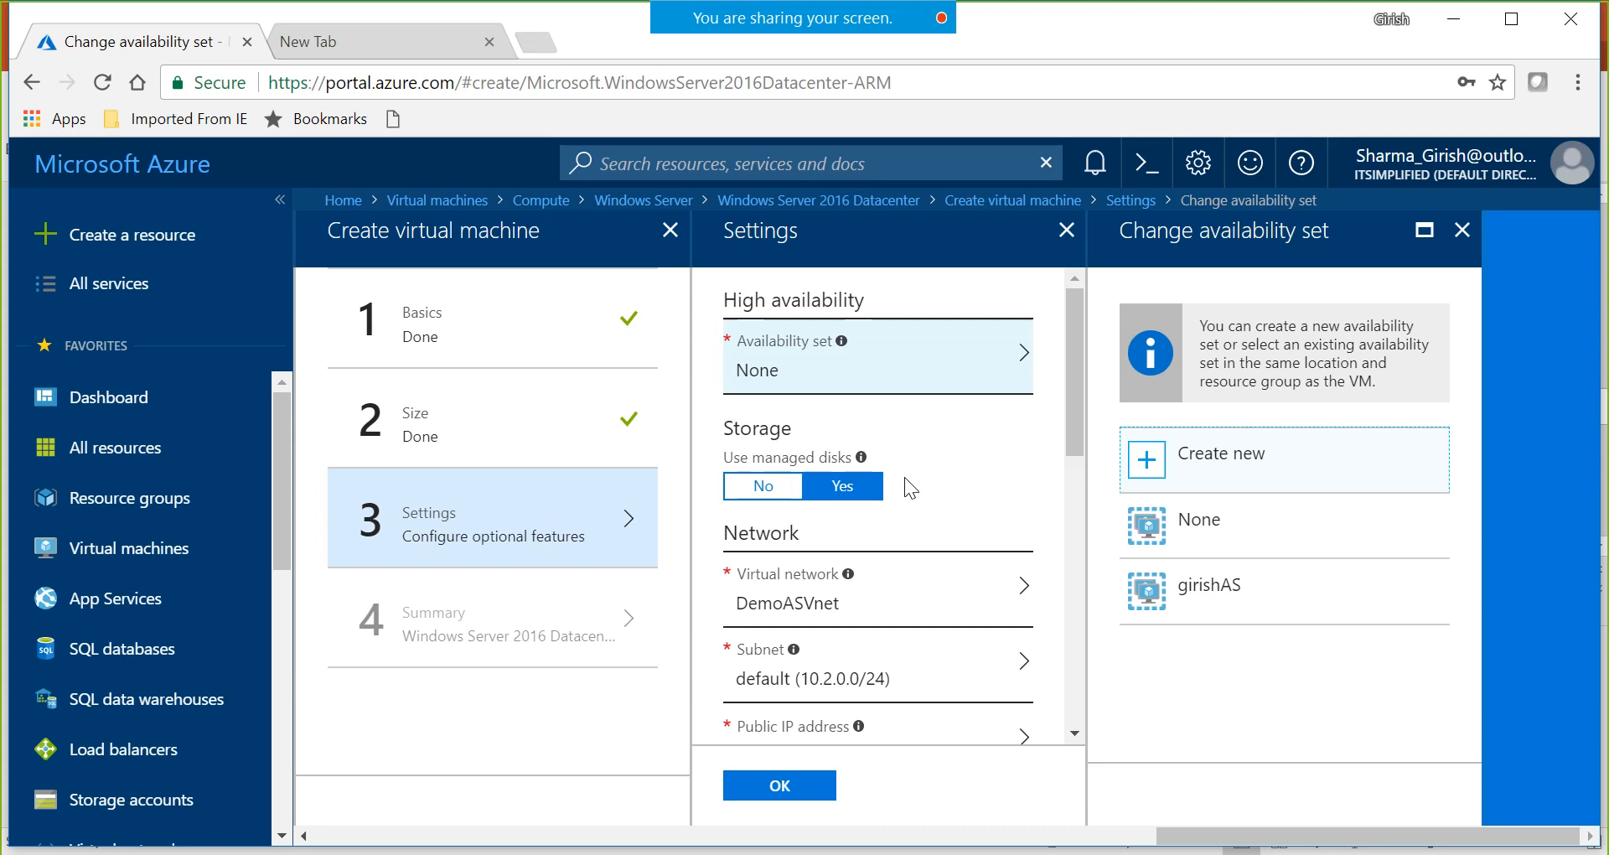
{"action": "left_click_drag", "start_coordinate": [1074, 445], "coordinate": [1076, 511]}
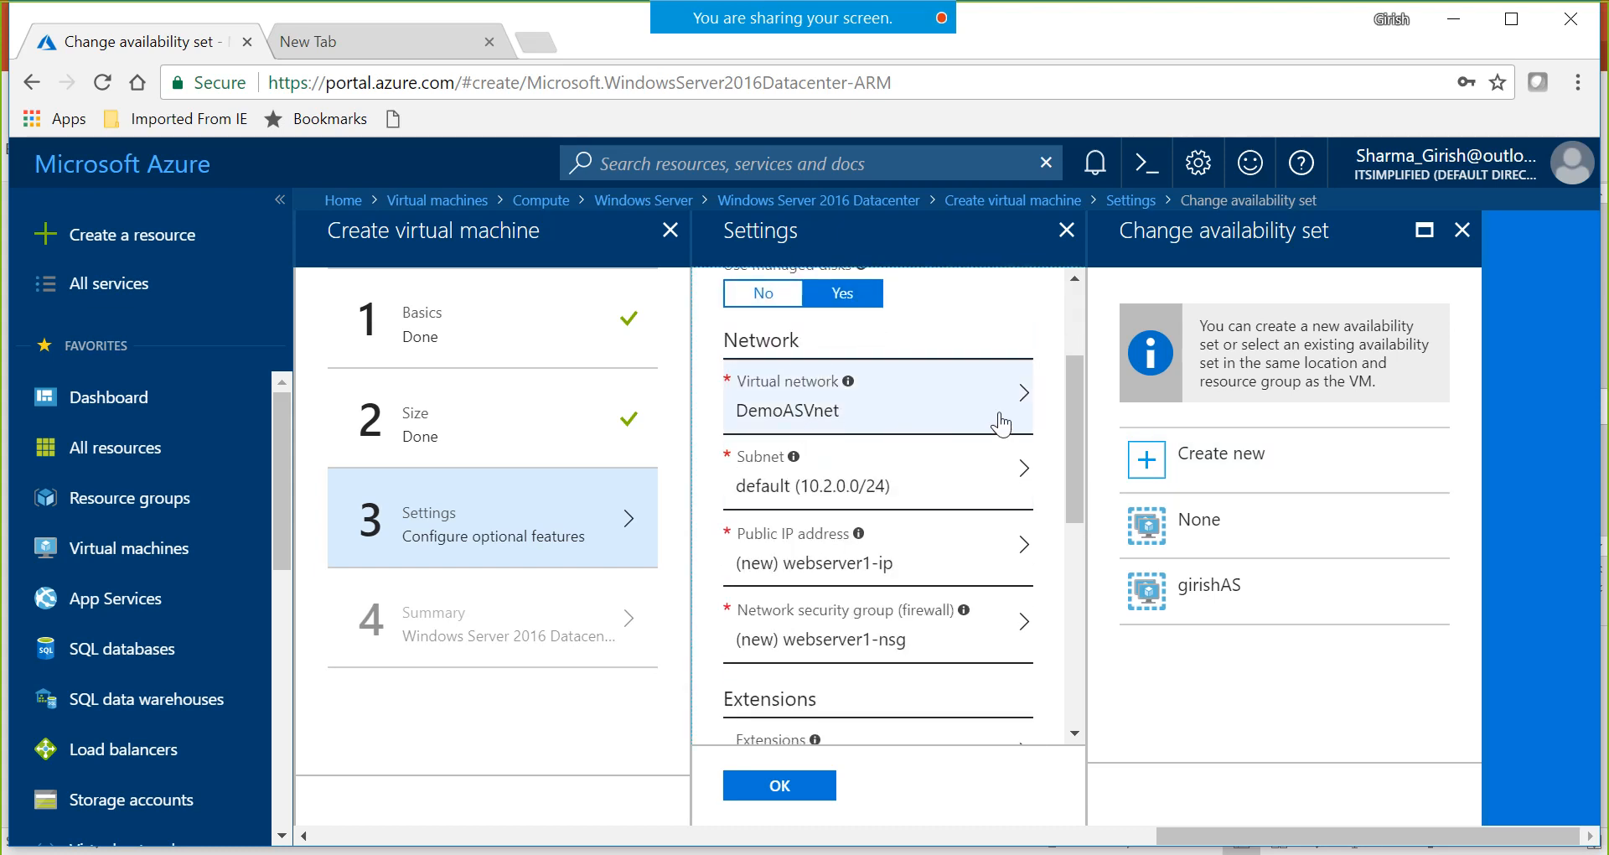
{"action": "left_click", "coordinate": [918, 561]}
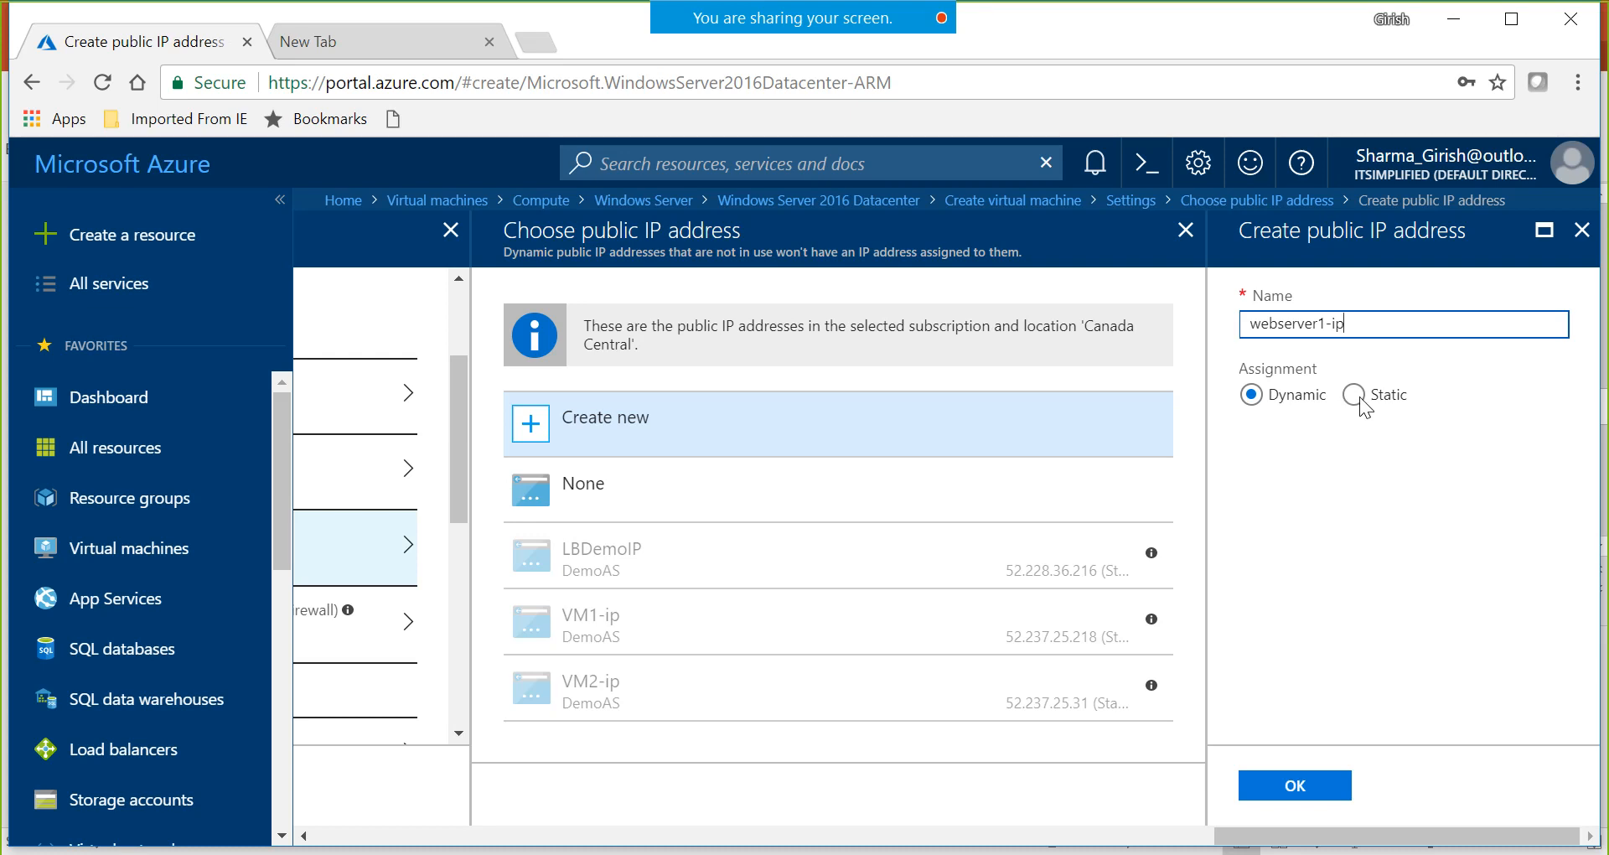
{"action": "left_click", "coordinate": [1581, 250]}
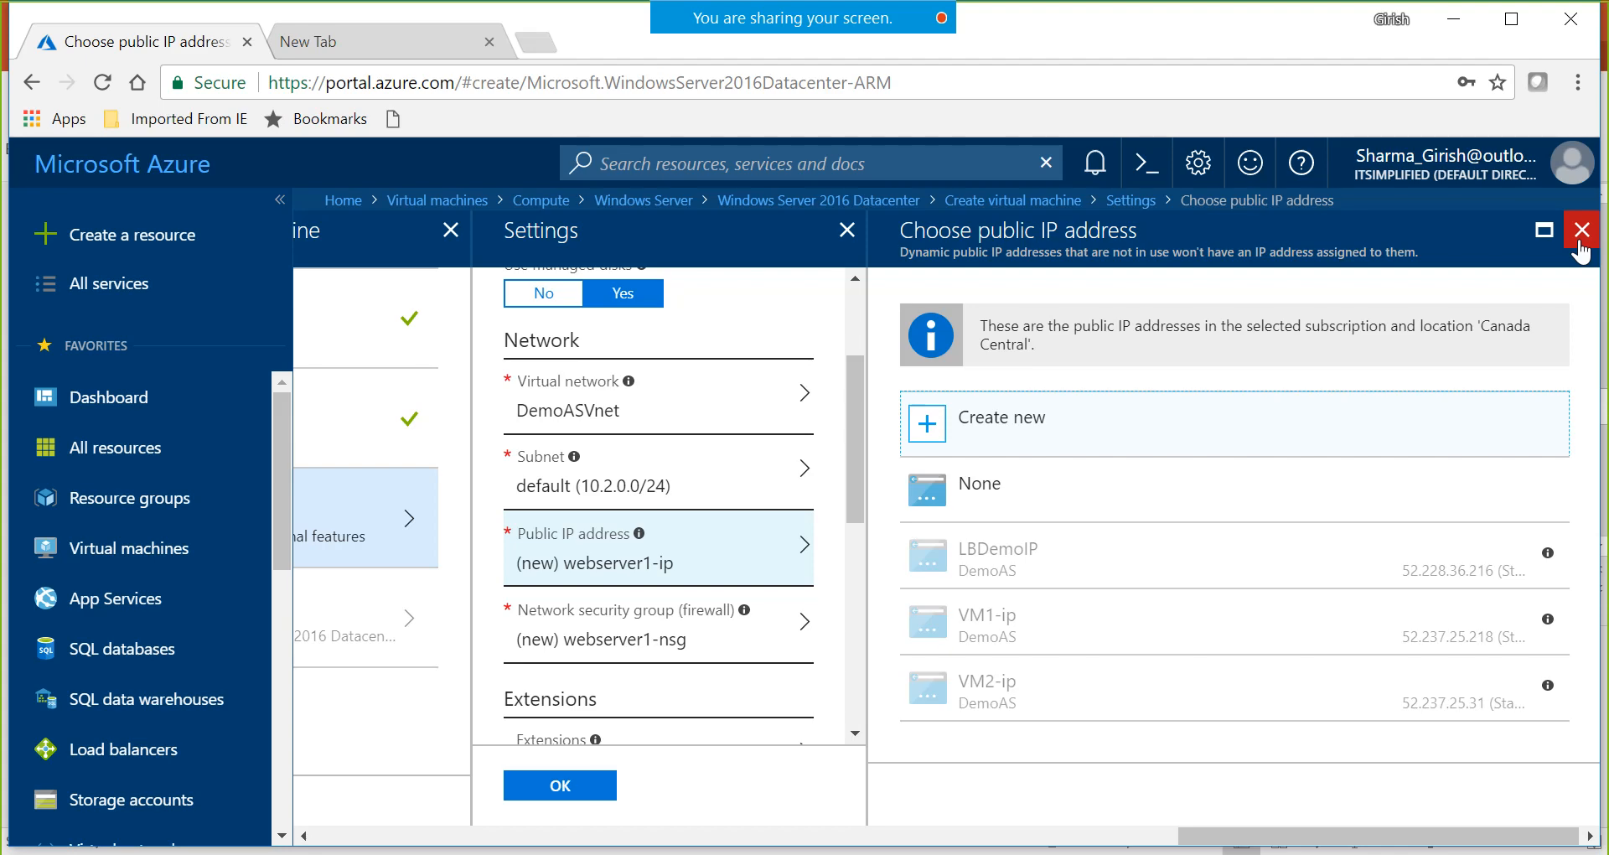
{"action": "left_click", "coordinate": [1580, 243]}
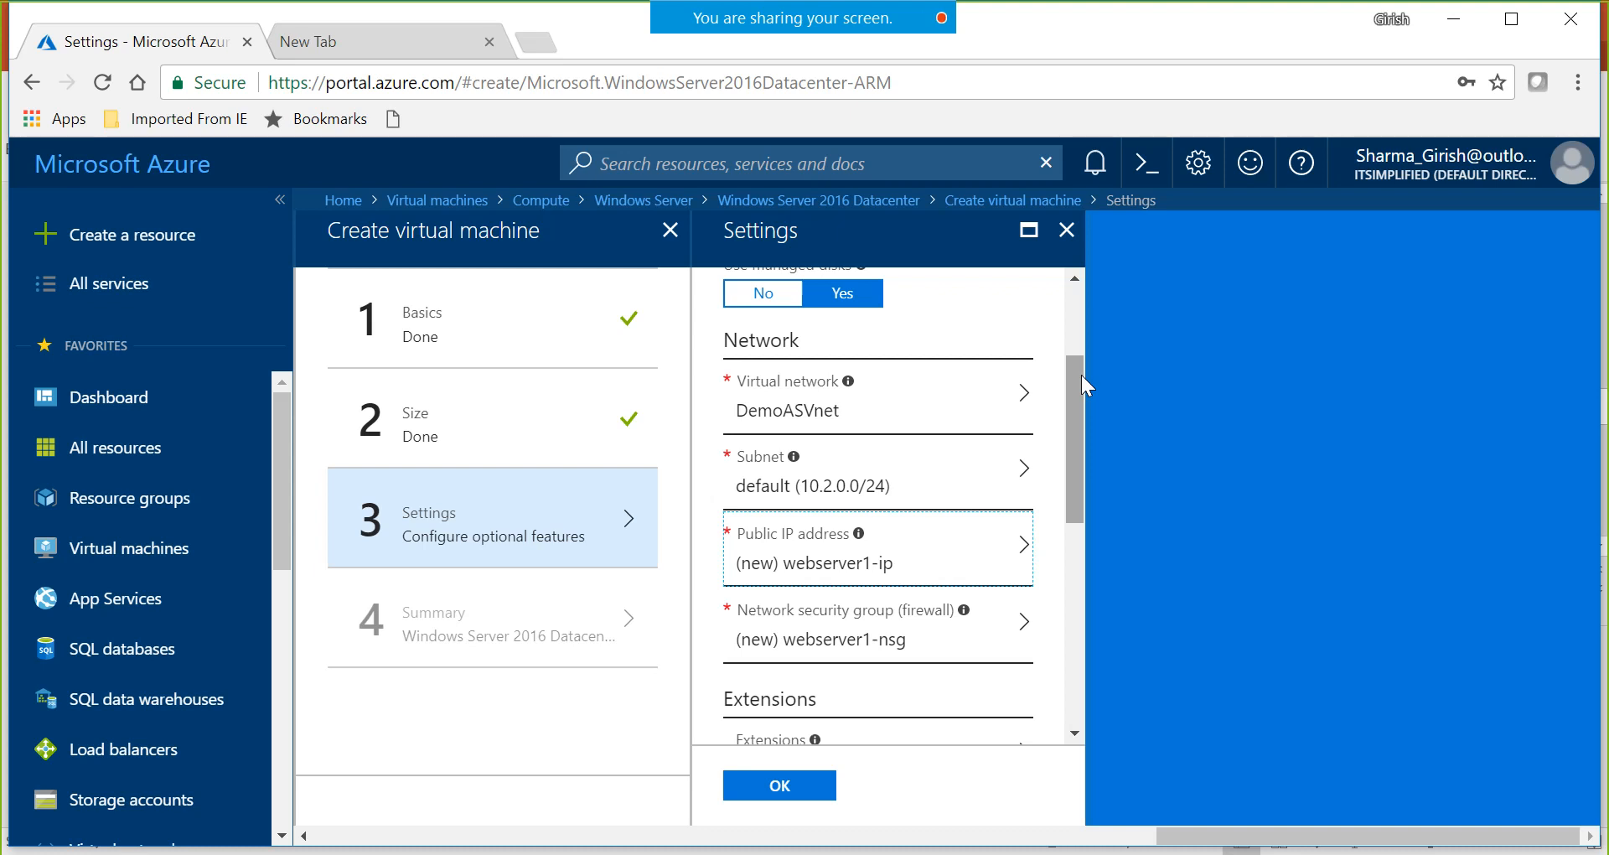
- Discard the unfinished virtual machine and return to the list of virtual machines
{"action": "left_click", "coordinate": [1067, 231]}
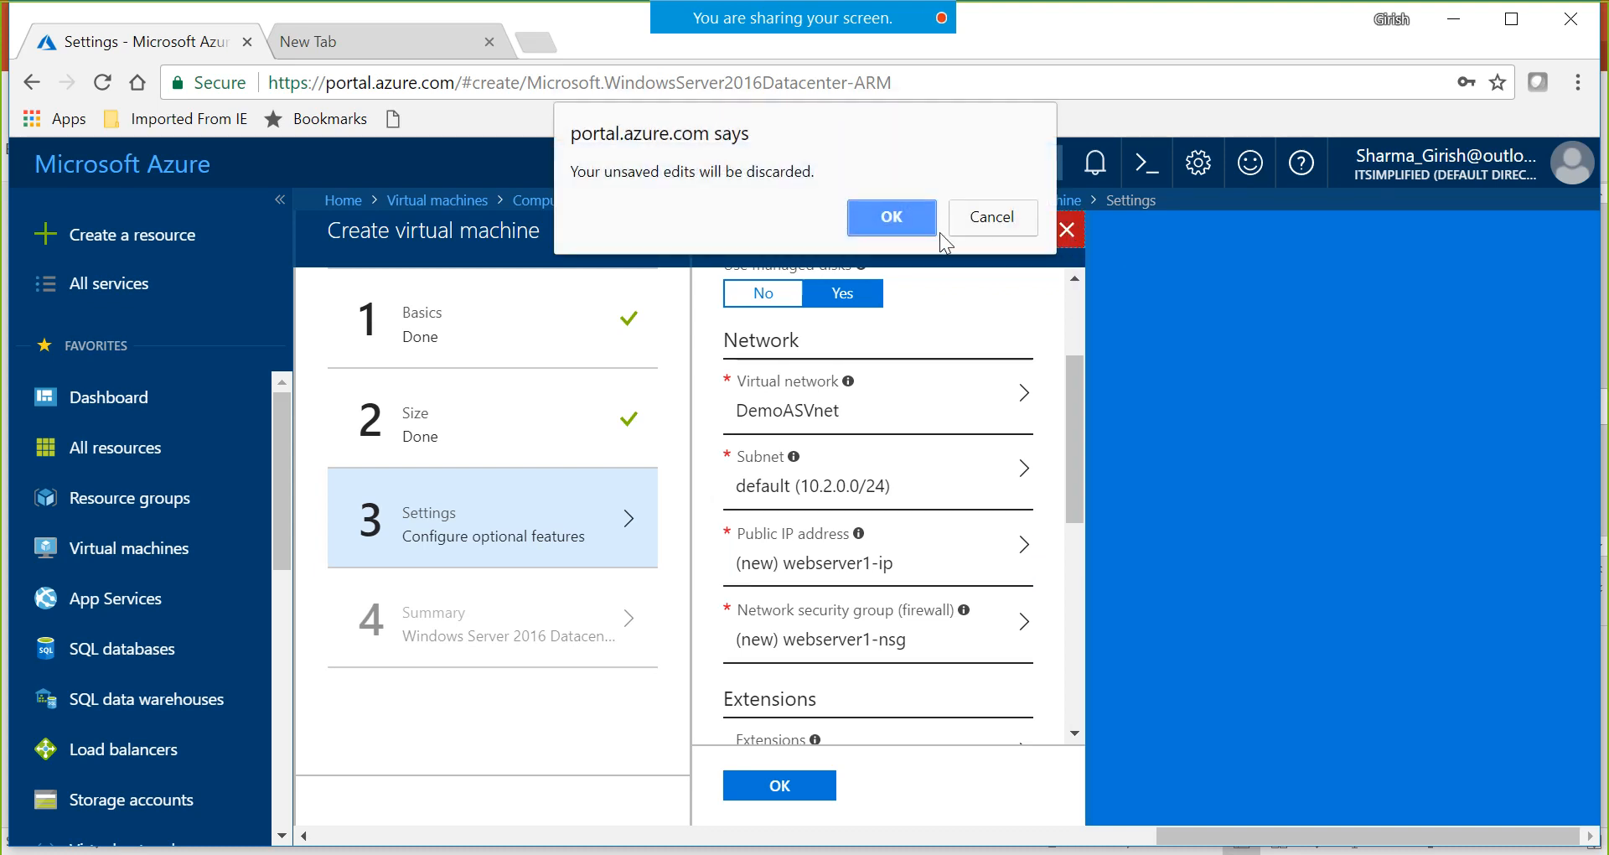
{"action": "left_click", "coordinate": [913, 228]}
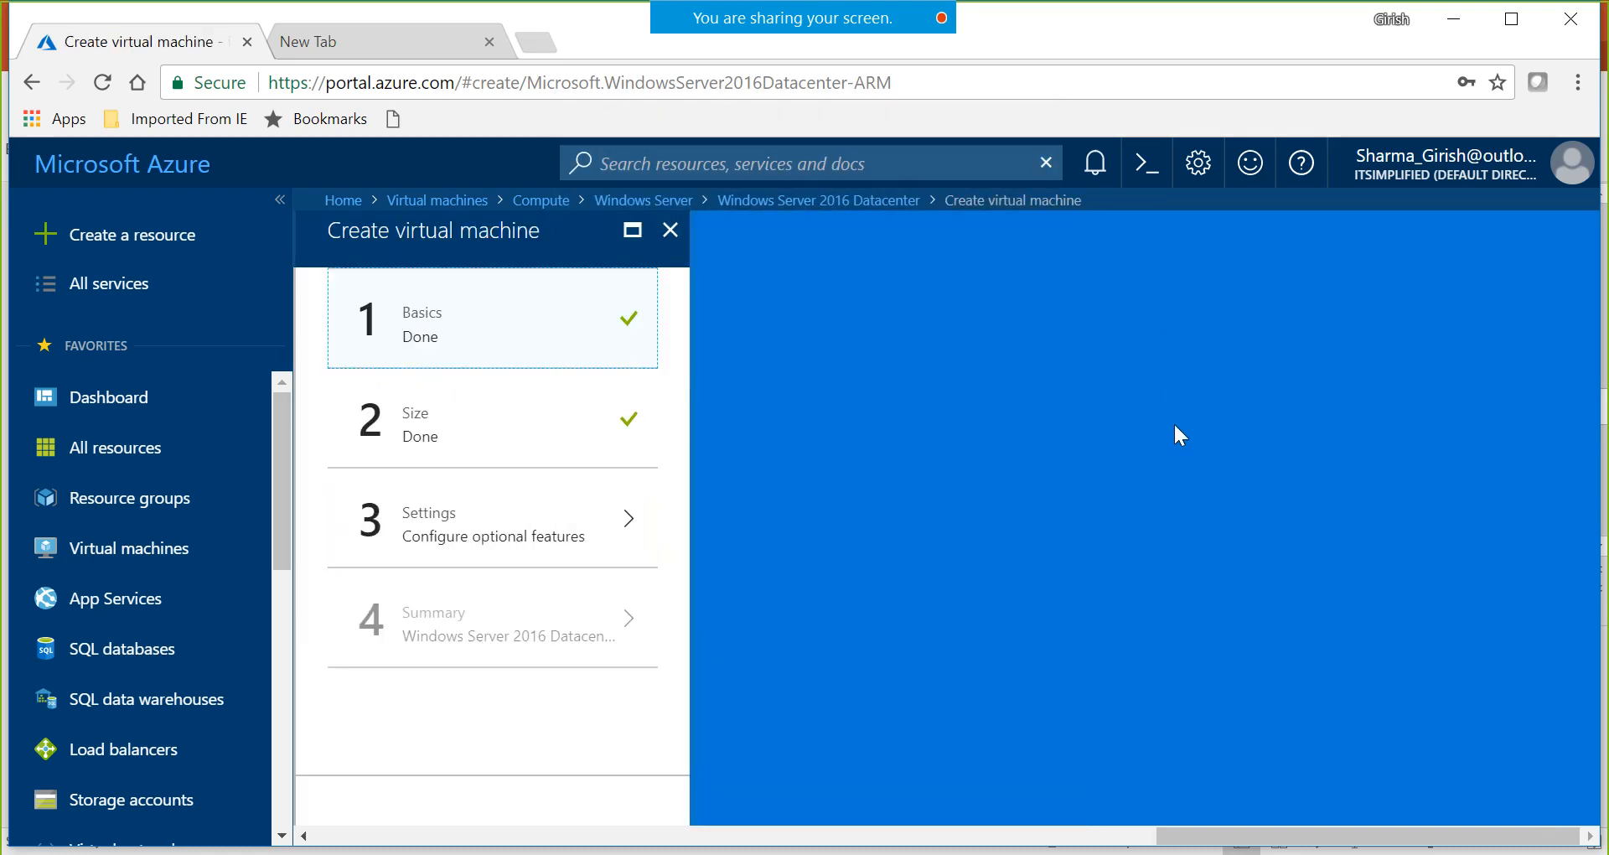
{"action": "left_click", "coordinate": [669, 229]}
{"action": "left_click", "coordinate": [871, 219]}
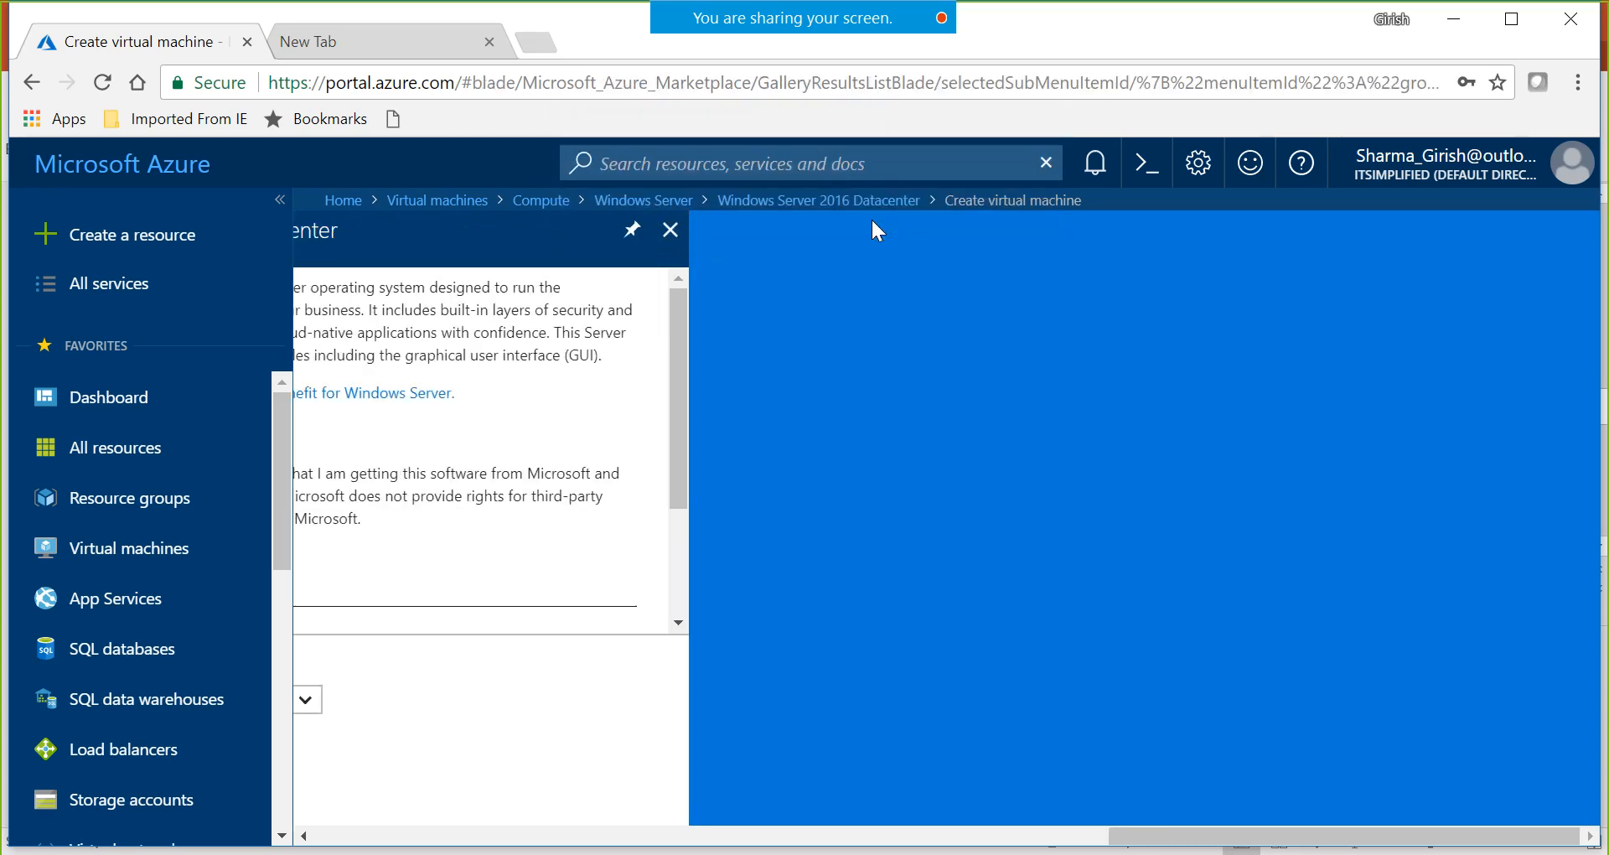
{"action": "left_click", "coordinate": [1581, 230]}
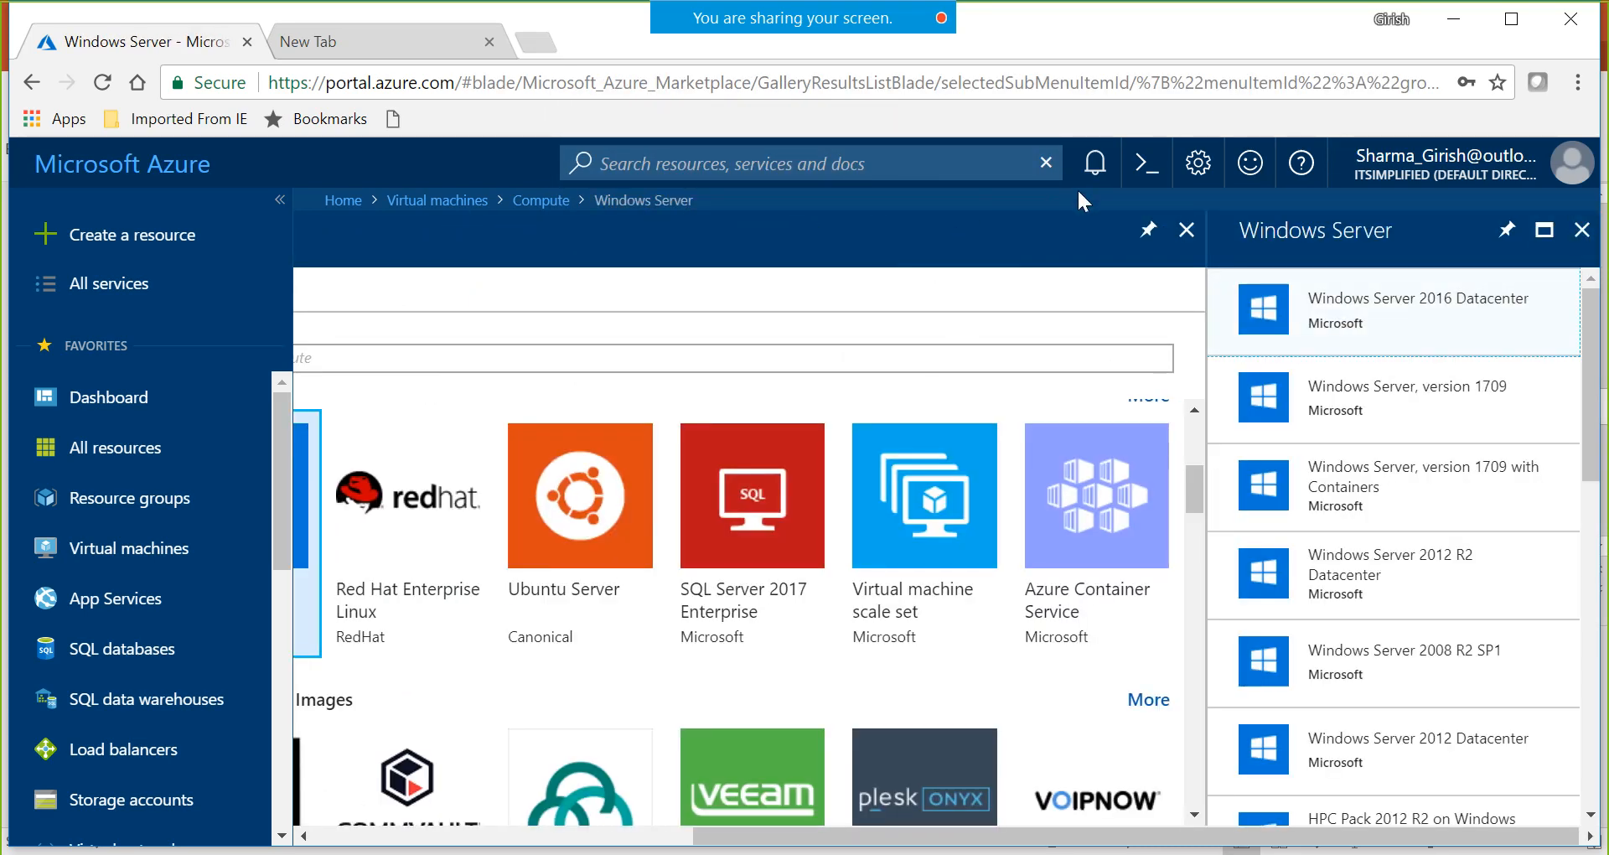
{"action": "left_click", "coordinate": [1185, 231]}
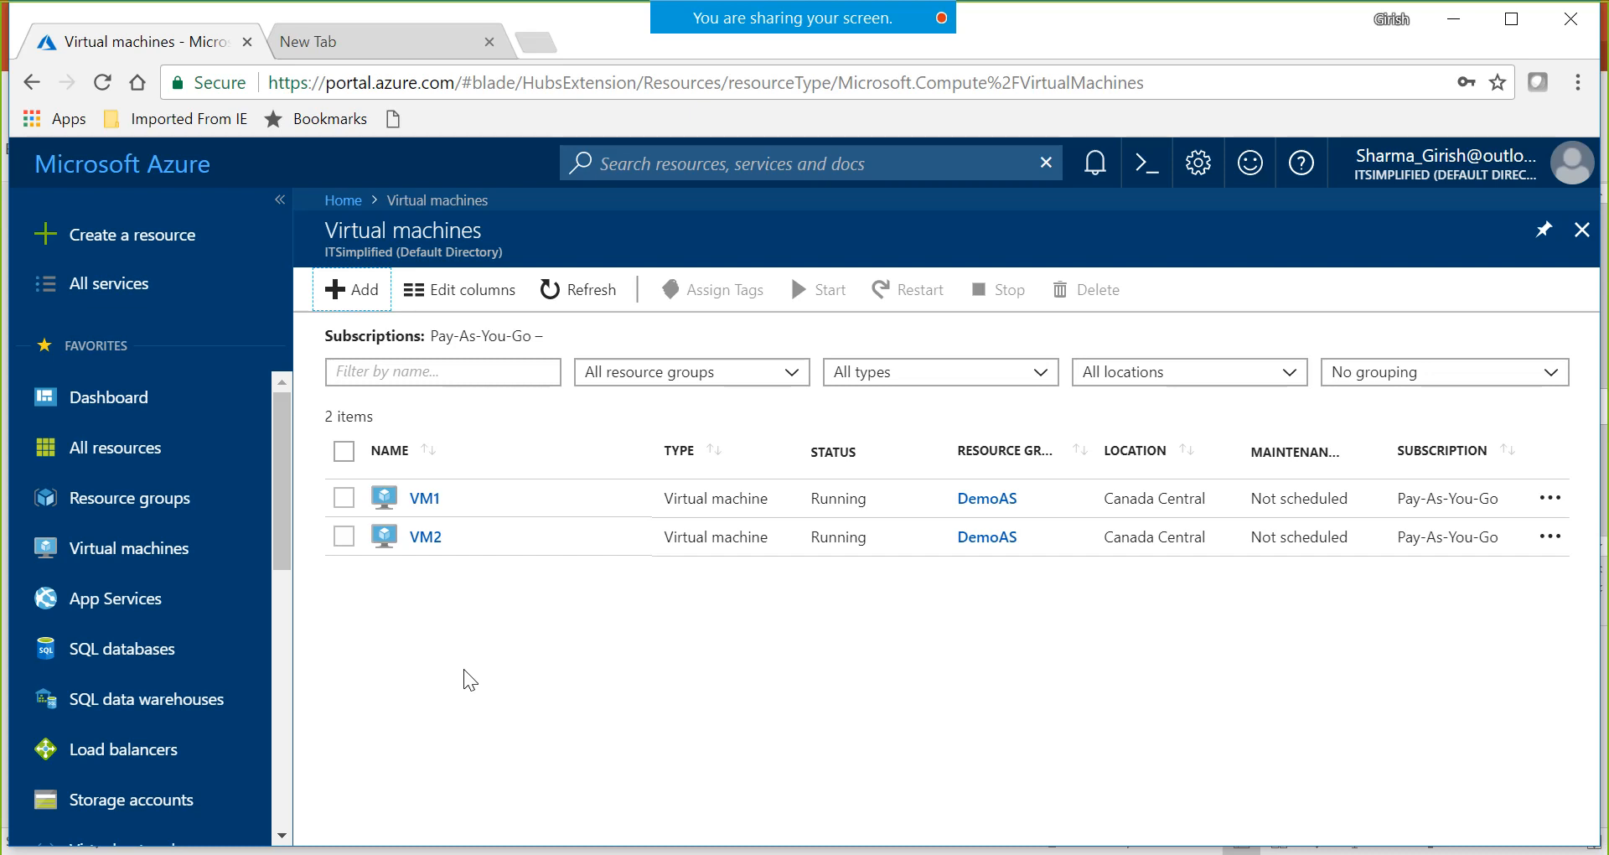
{"action": "left_click_drag", "start_coordinate": [286, 560], "coordinate": [286, 662]}
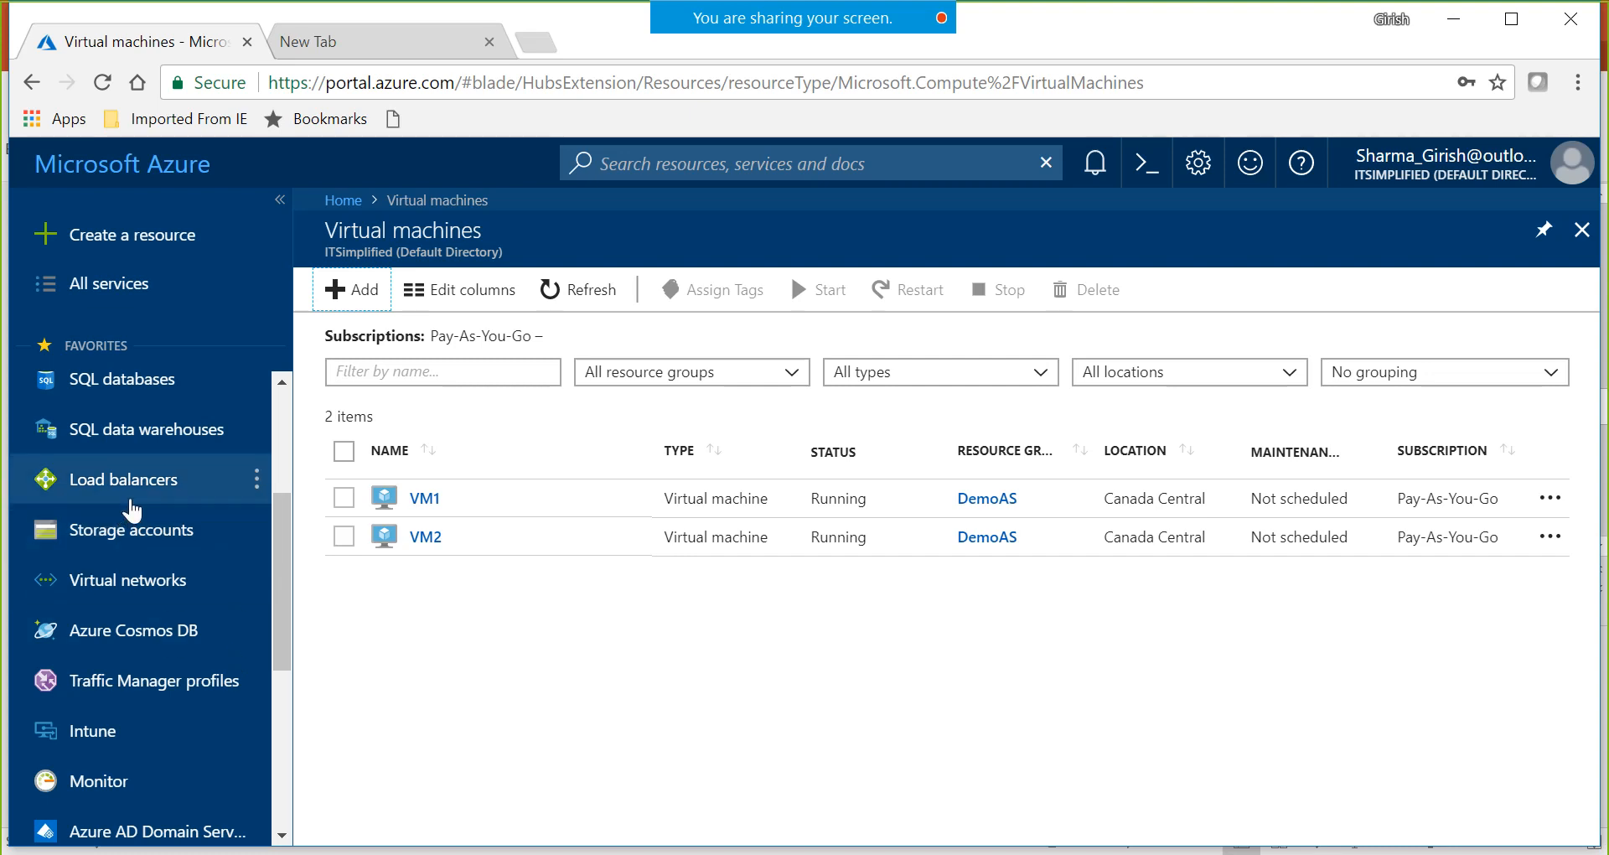
{"action": "left_click", "coordinate": [128, 486]}
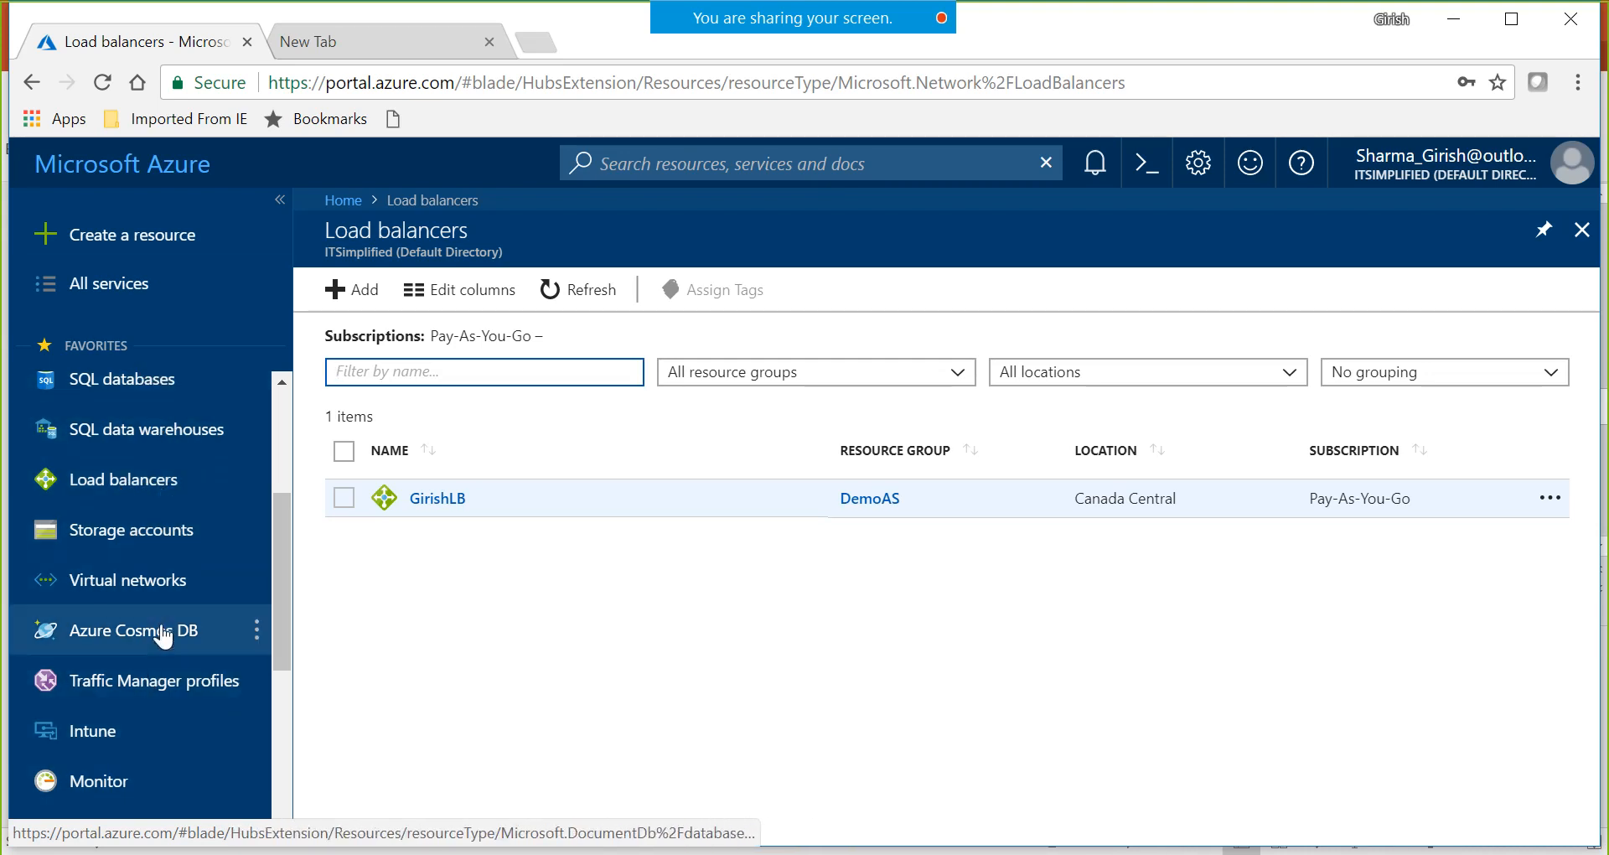
{"action": "left_click", "coordinate": [149, 237]}
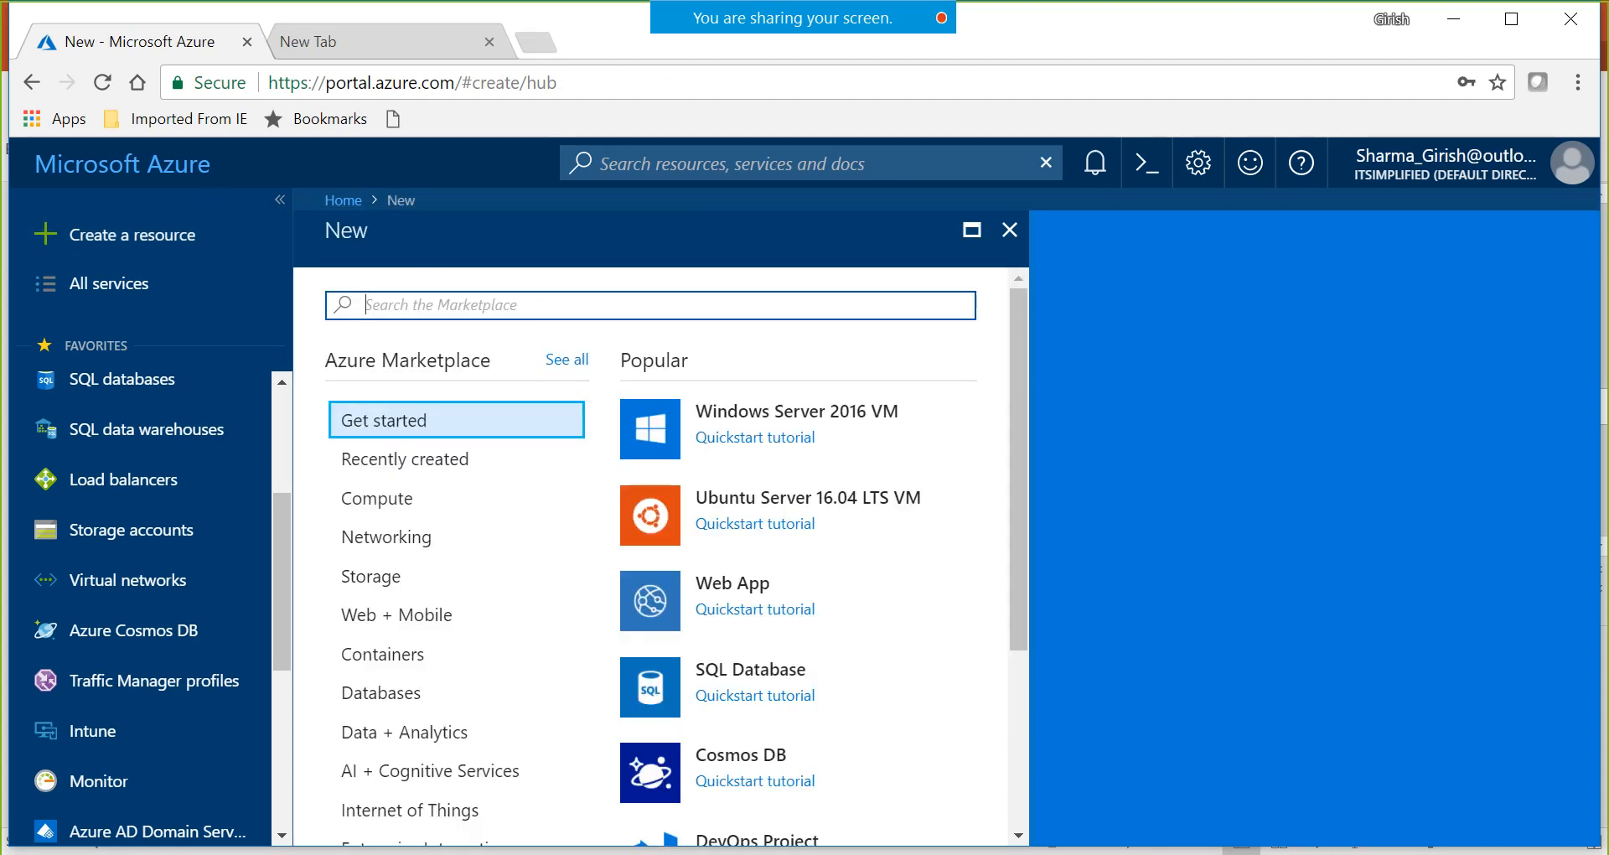
{"action": "type", "text": "loa"}
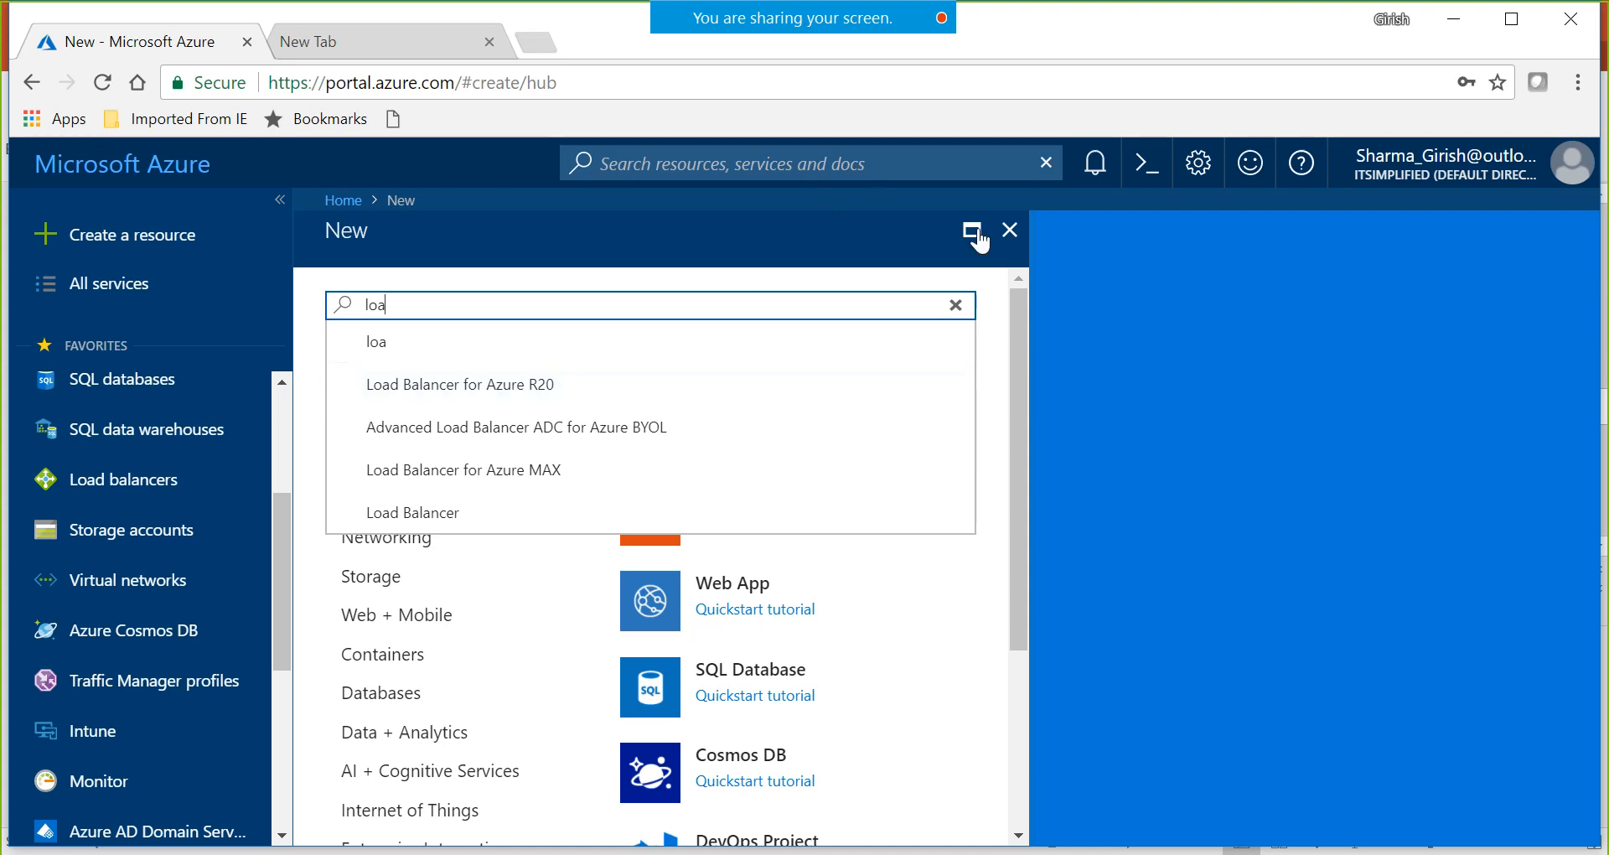
{"action": "left_click", "coordinate": [1009, 230]}
{"action": "left_click", "coordinate": [1010, 230]}
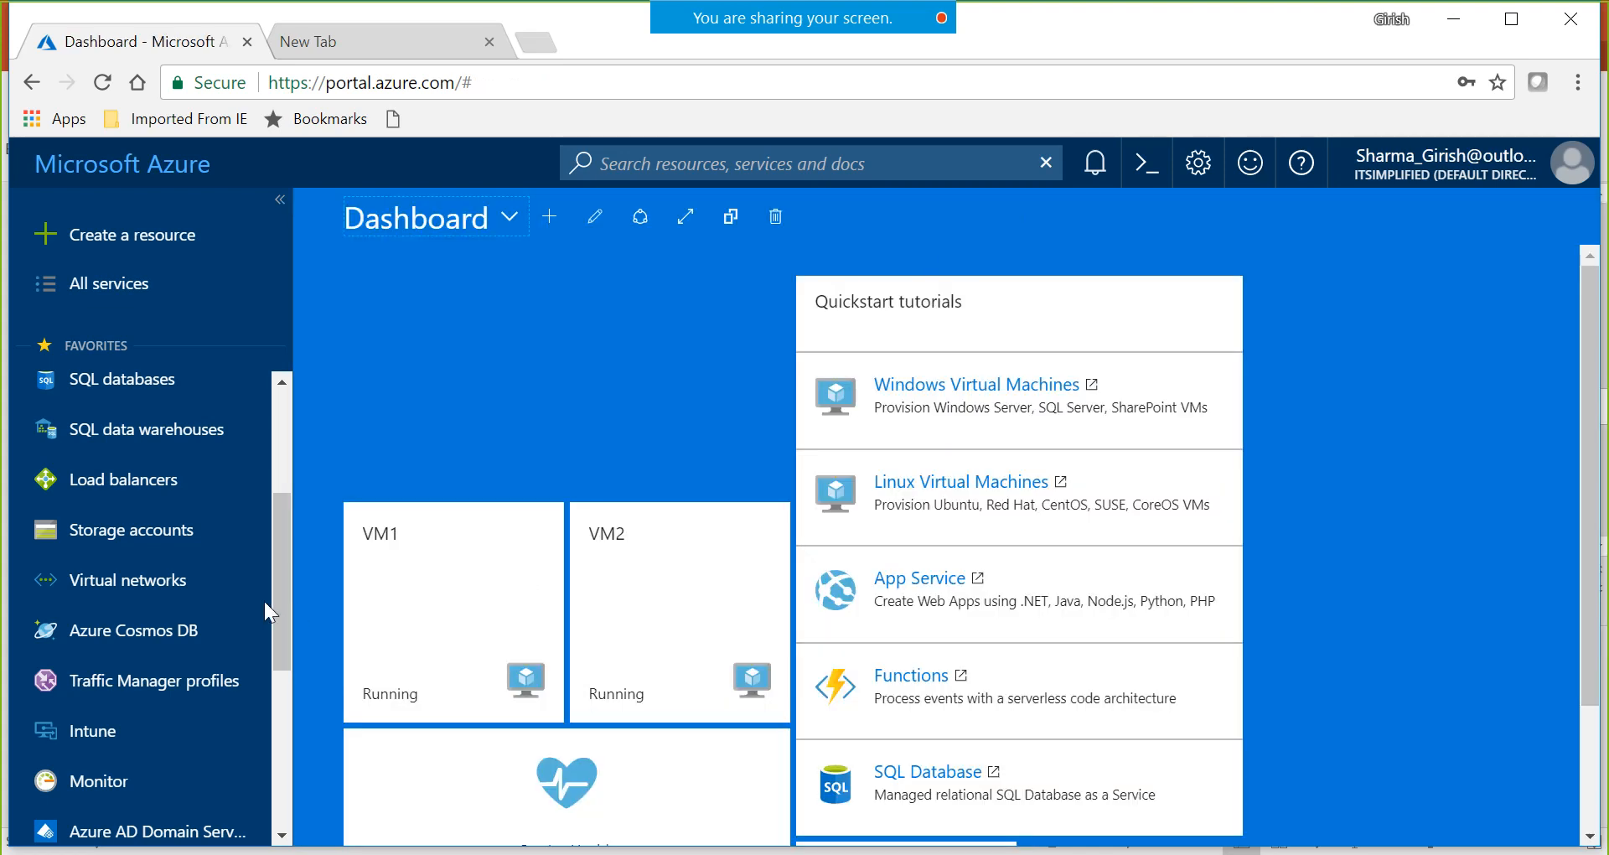
- Start creating a new load balancer from the load balancers list and name it tdloadbalancer
{"action": "left_click", "coordinate": [123, 480]}
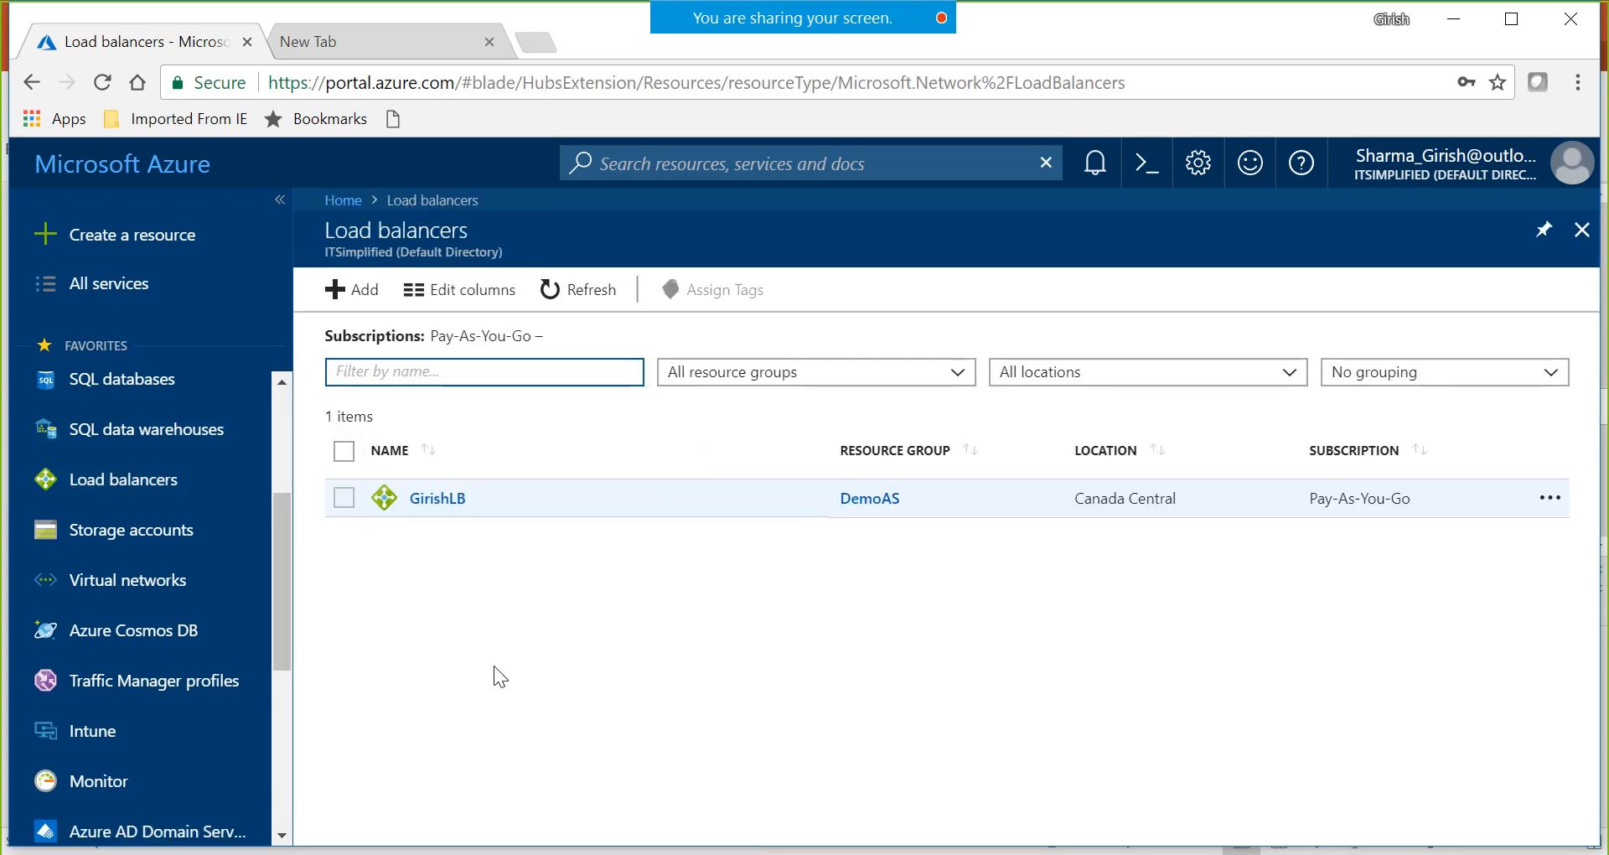
{"action": "left_click", "coordinate": [362, 295]}
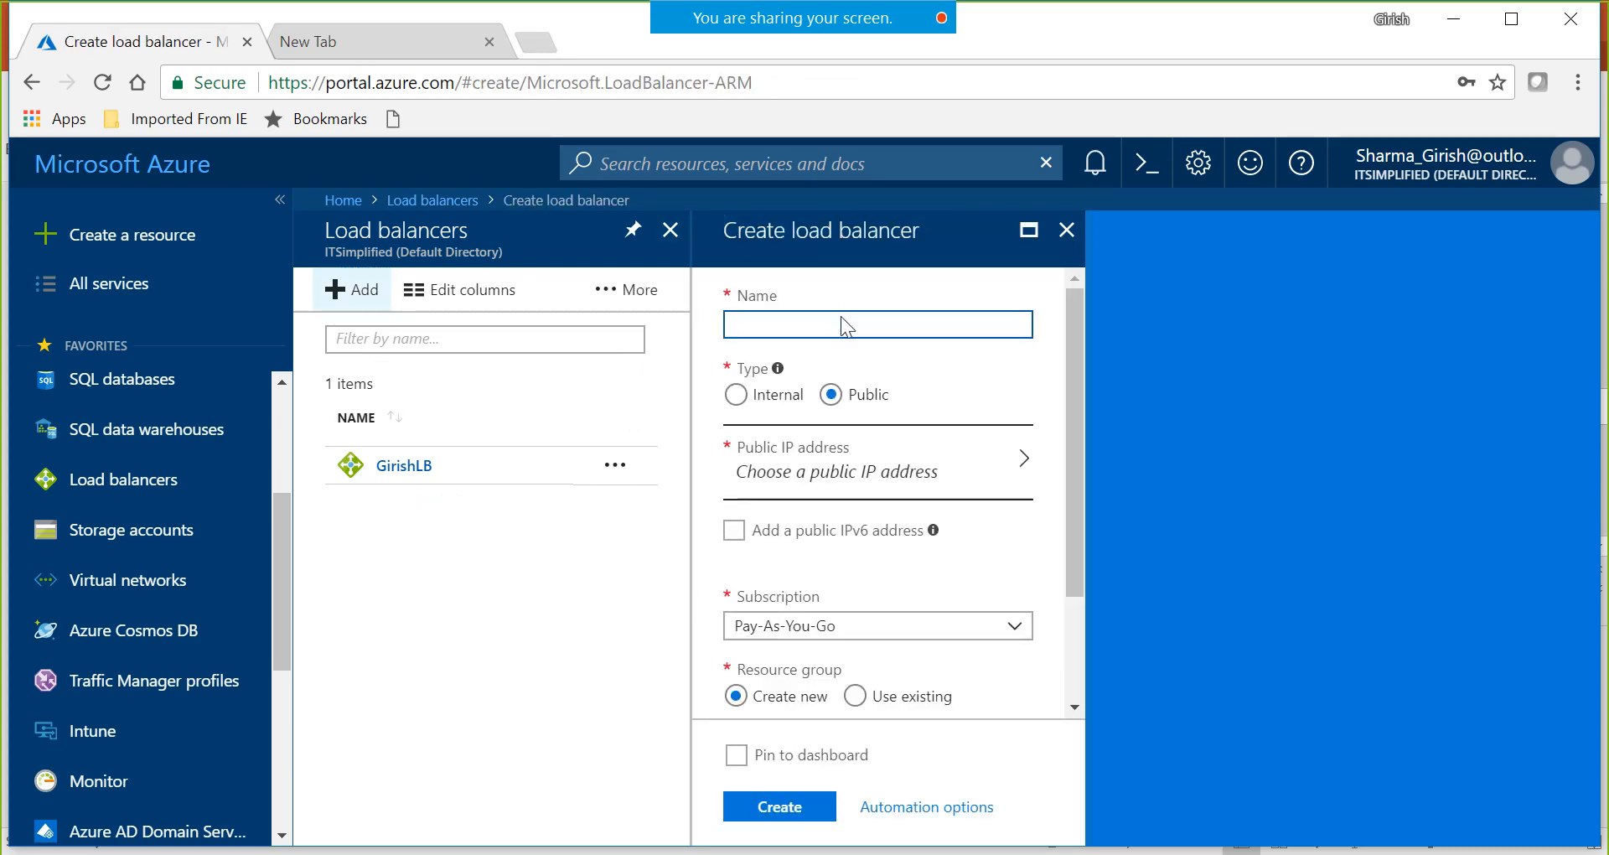
{"action": "type", "text": "tdloadbalancer"}
- Review the existing public IP addresses and the assignment options for a new one for the load balancer
{"action": "left_click", "coordinate": [826, 469]}
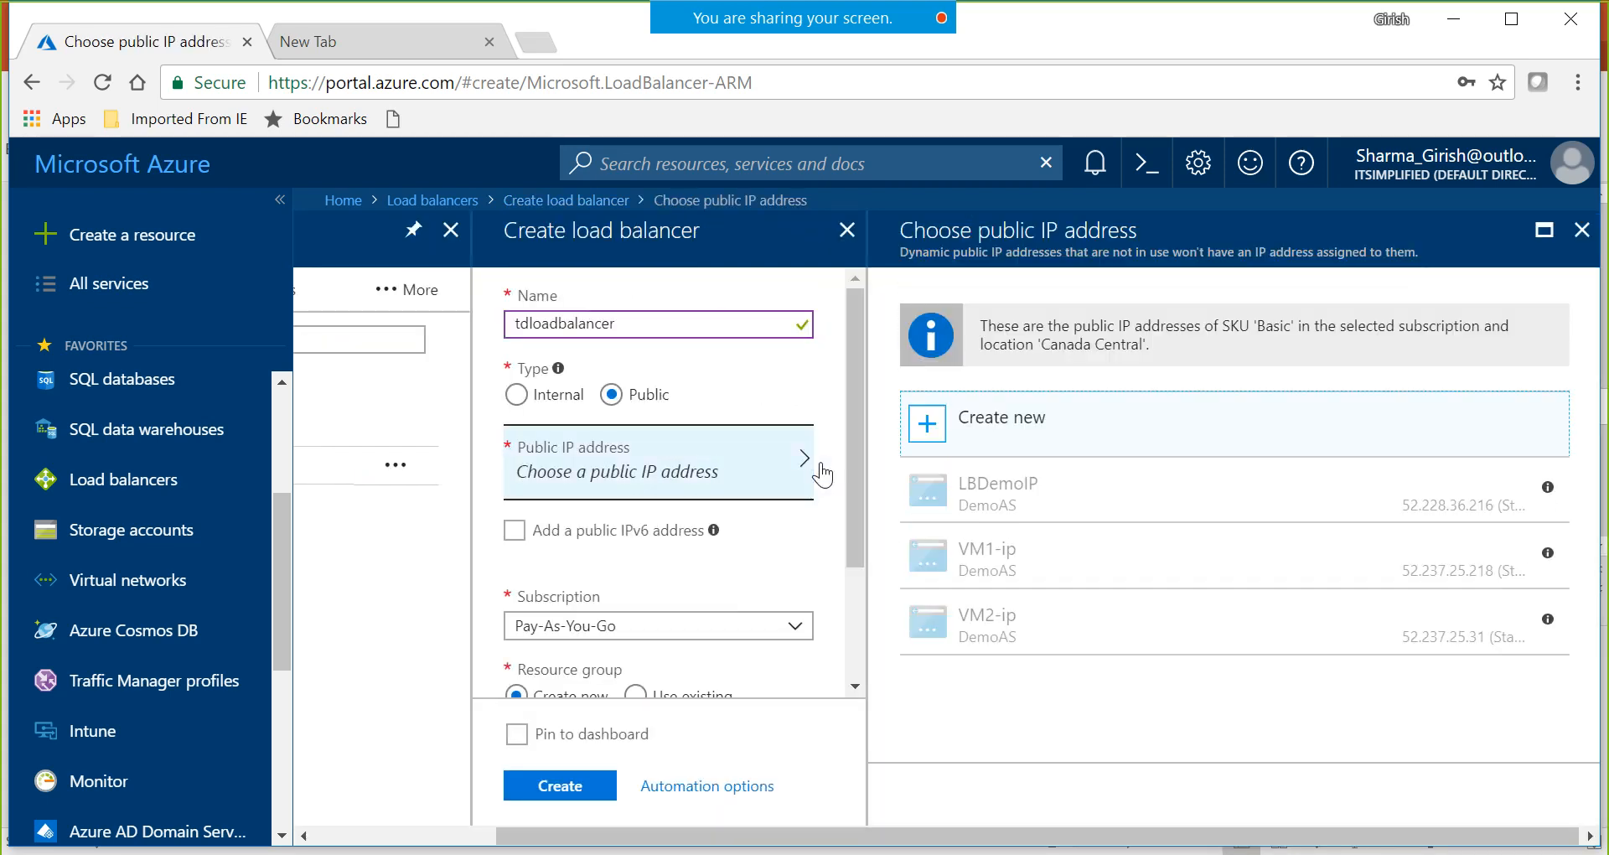
{"action": "left_click", "coordinate": [973, 437]}
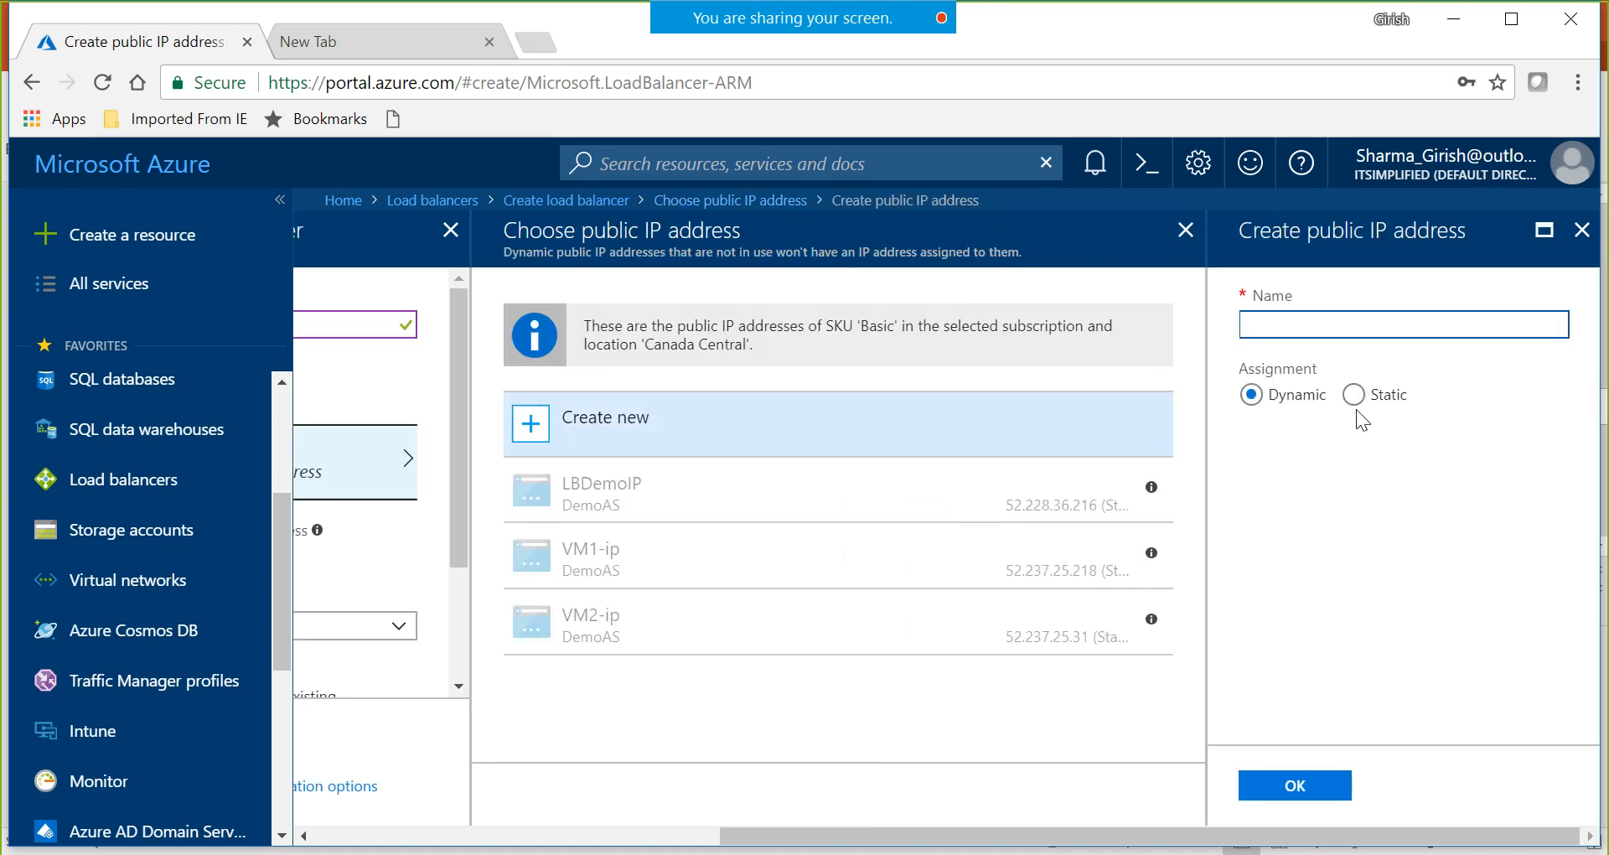
{"action": "left_click", "coordinate": [1582, 232]}
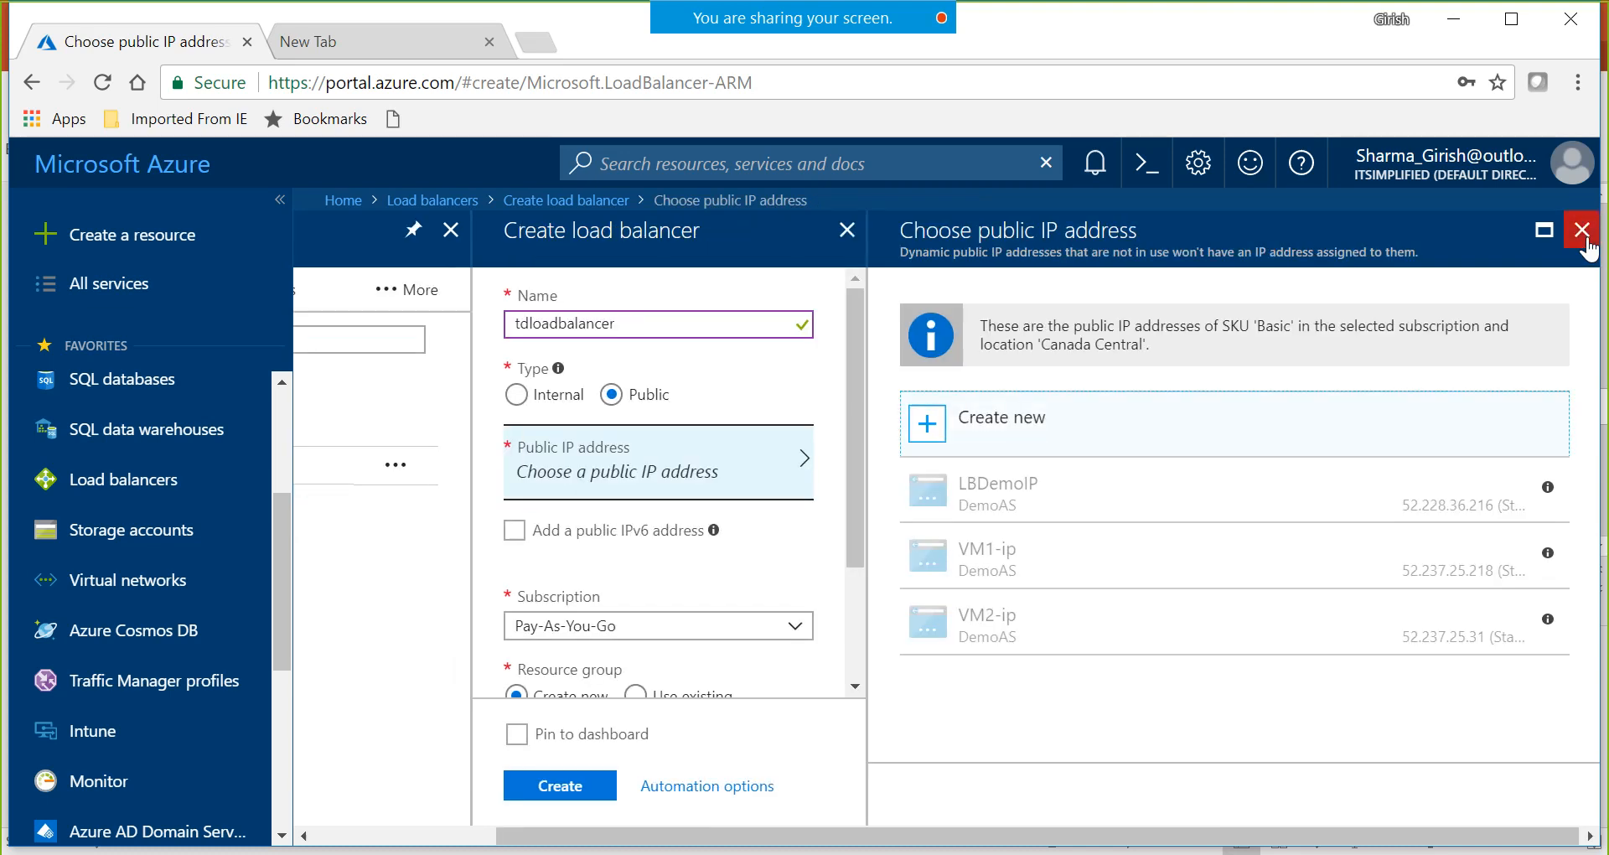
{"action": "left_click", "coordinate": [1571, 245]}
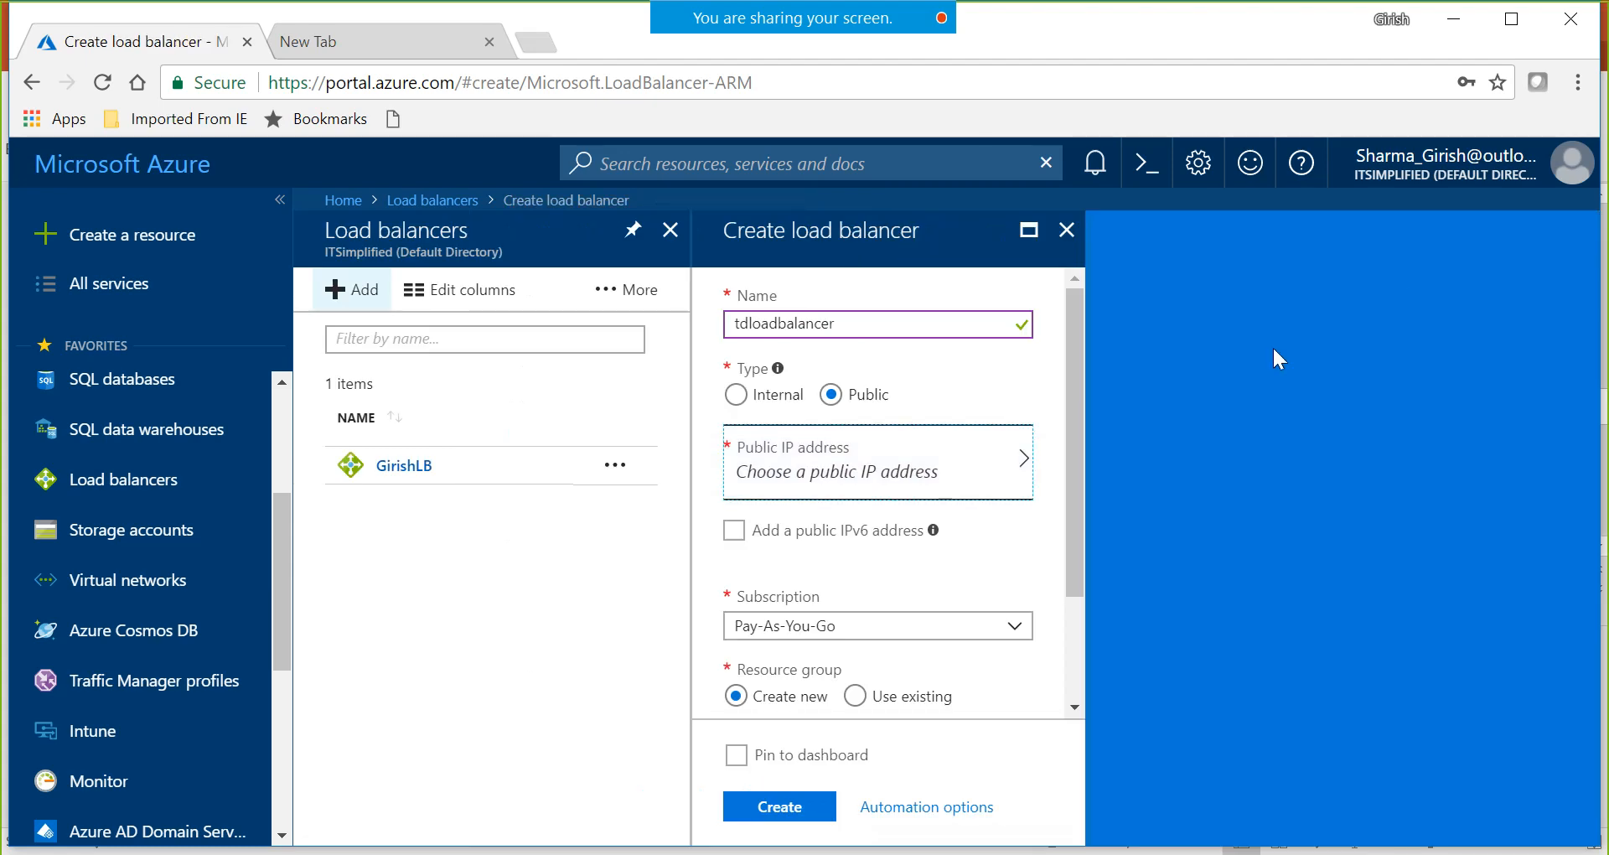
- Discard the unfinished load balancer and return to the dashboard
{"action": "left_click", "coordinate": [1079, 246]}
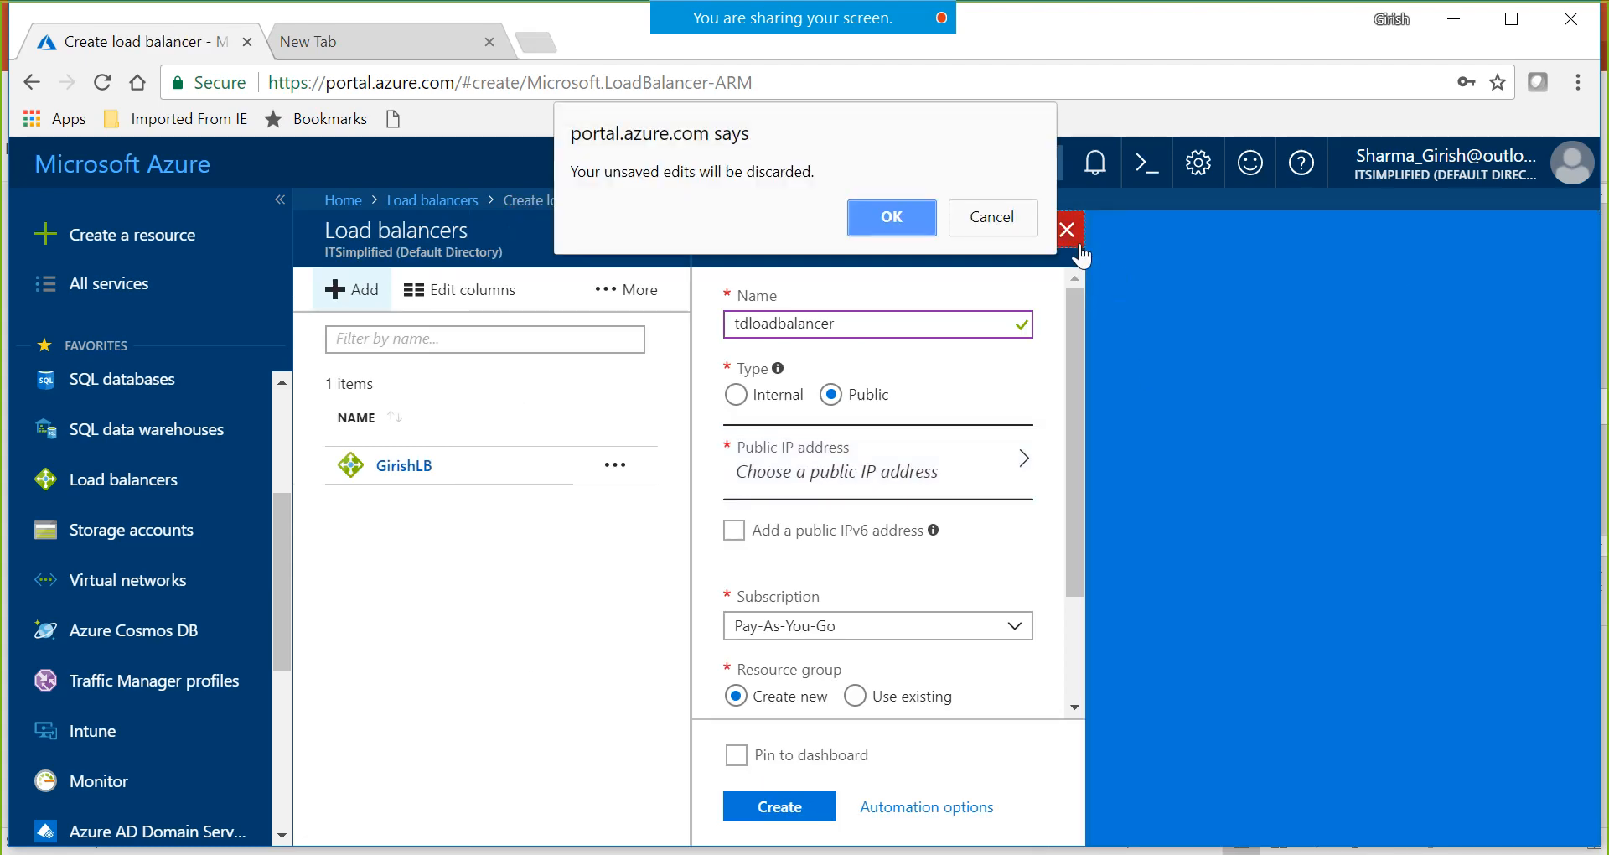
{"action": "left_click", "coordinate": [893, 216]}
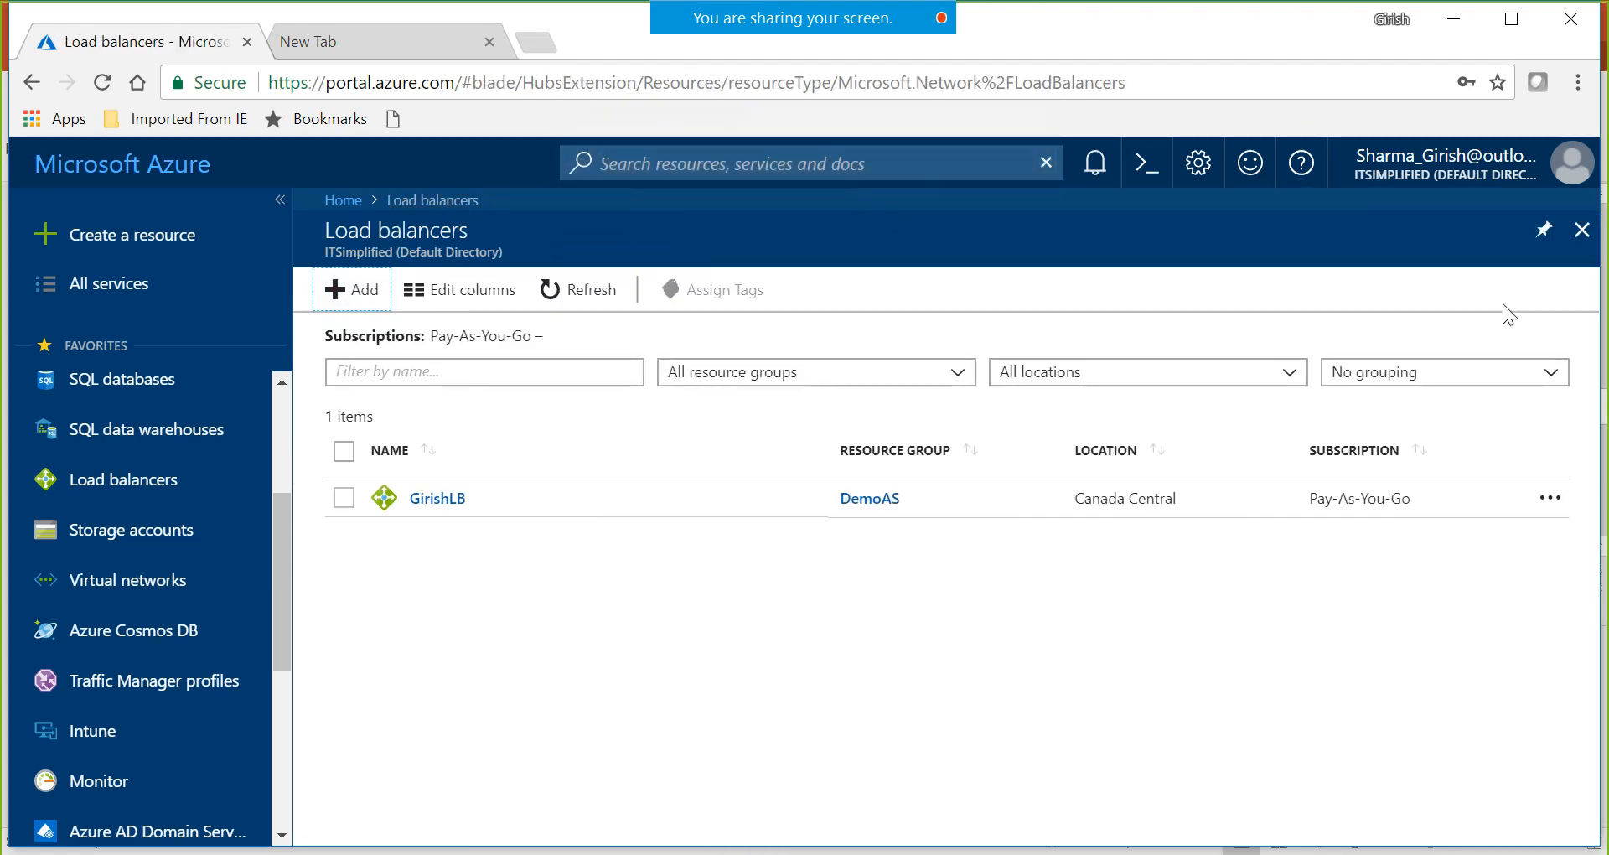
{"action": "left_click", "coordinate": [1582, 235]}
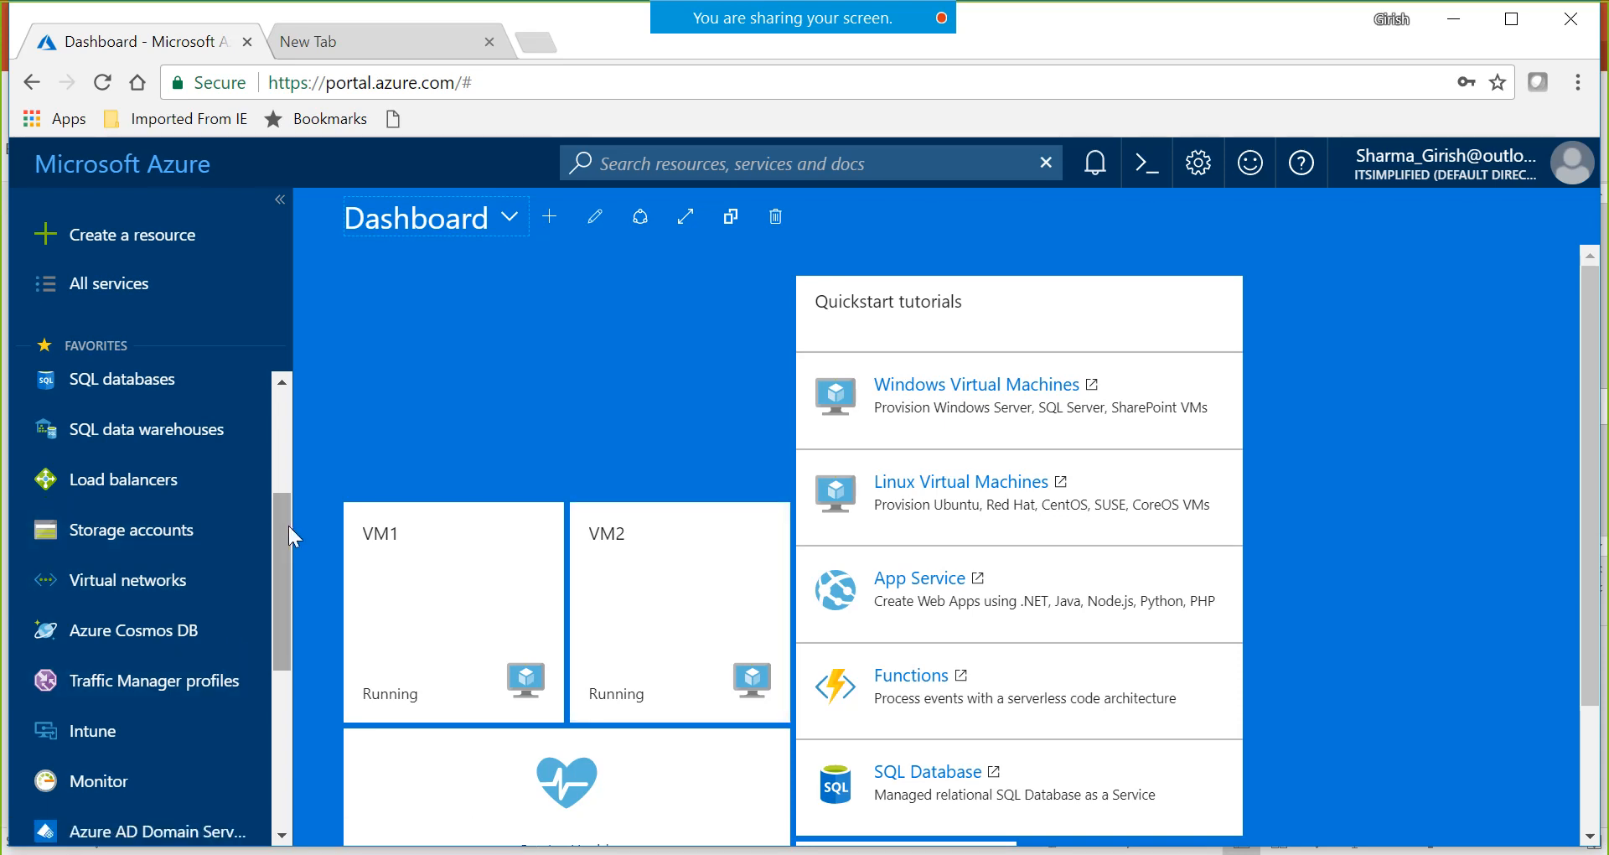
- Open the DemoAS resource group and look through all of its resources, including those of VM1 and VM2
{"action": "left_click_drag", "start_coordinate": [288, 525], "coordinate": [287, 382]}
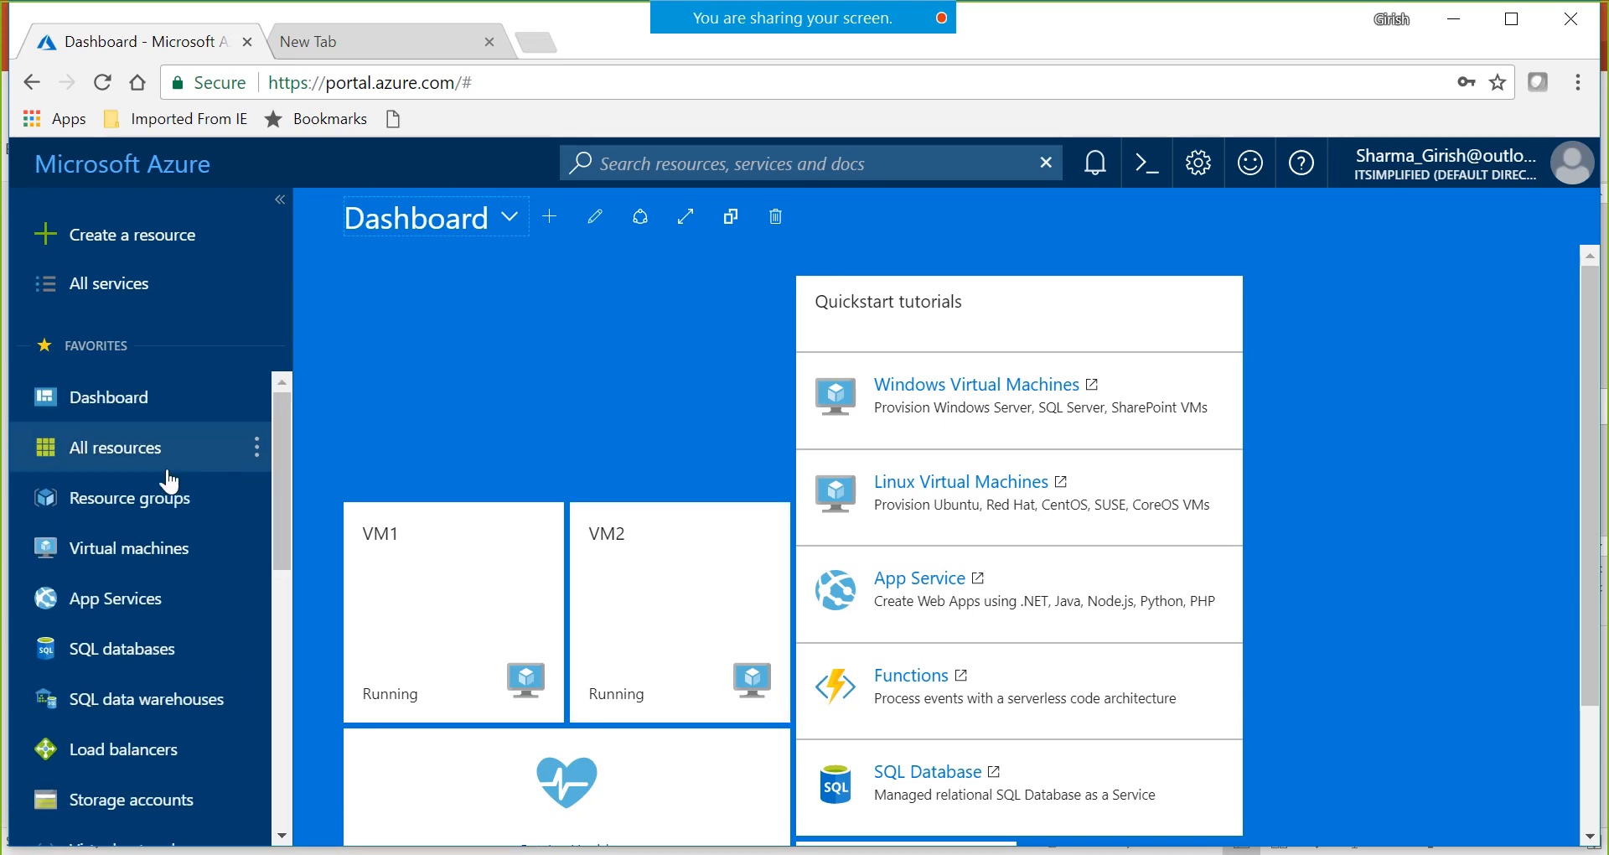
{"action": "left_click", "coordinate": [145, 511]}
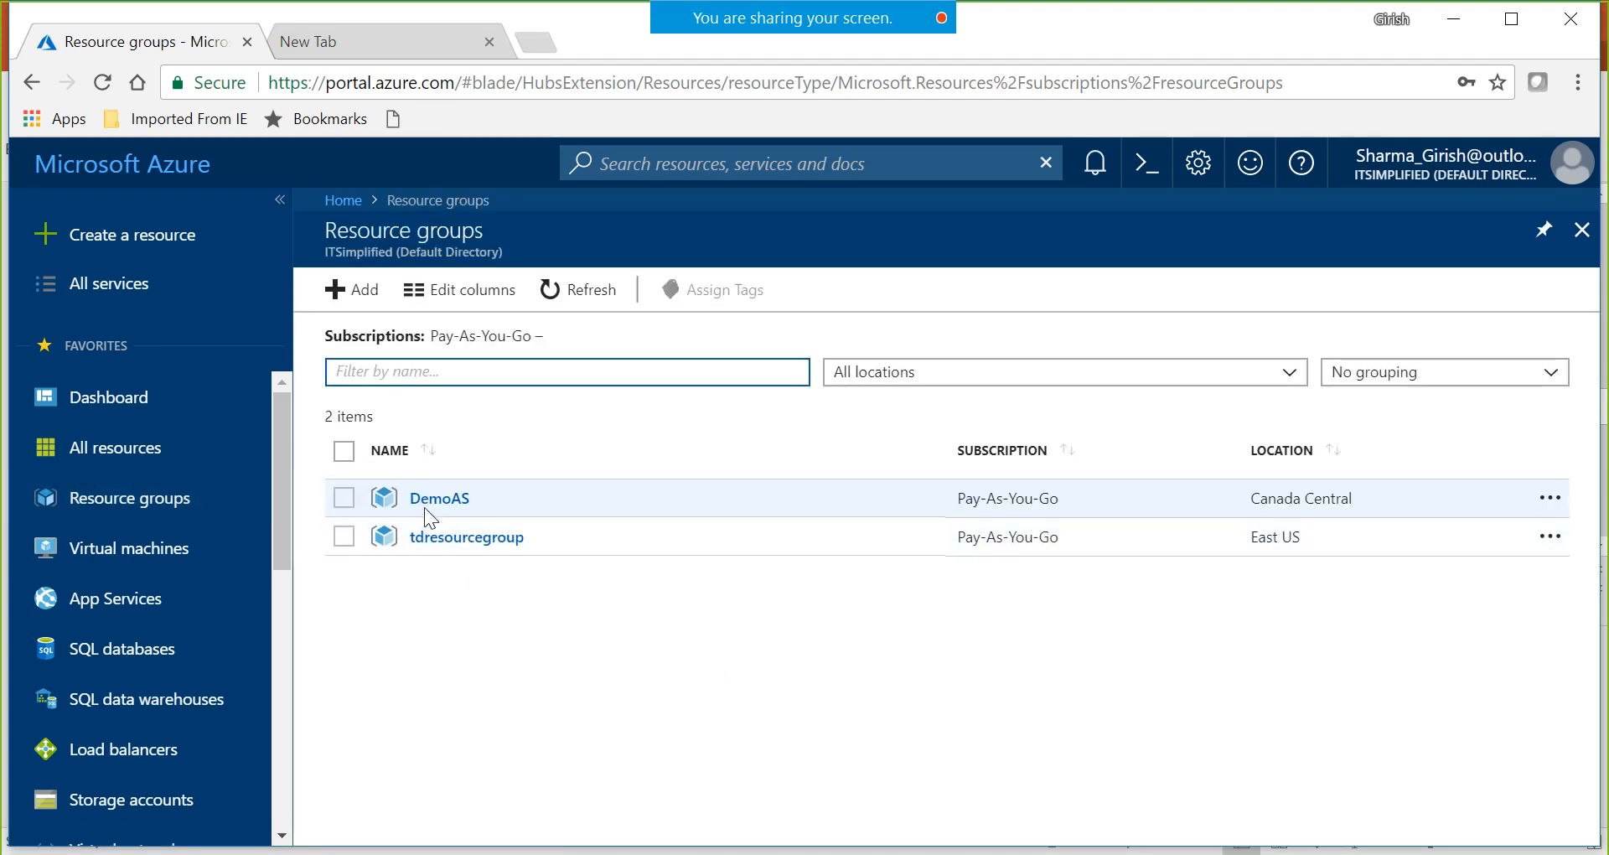
{"action": "left_click", "coordinate": [455, 499]}
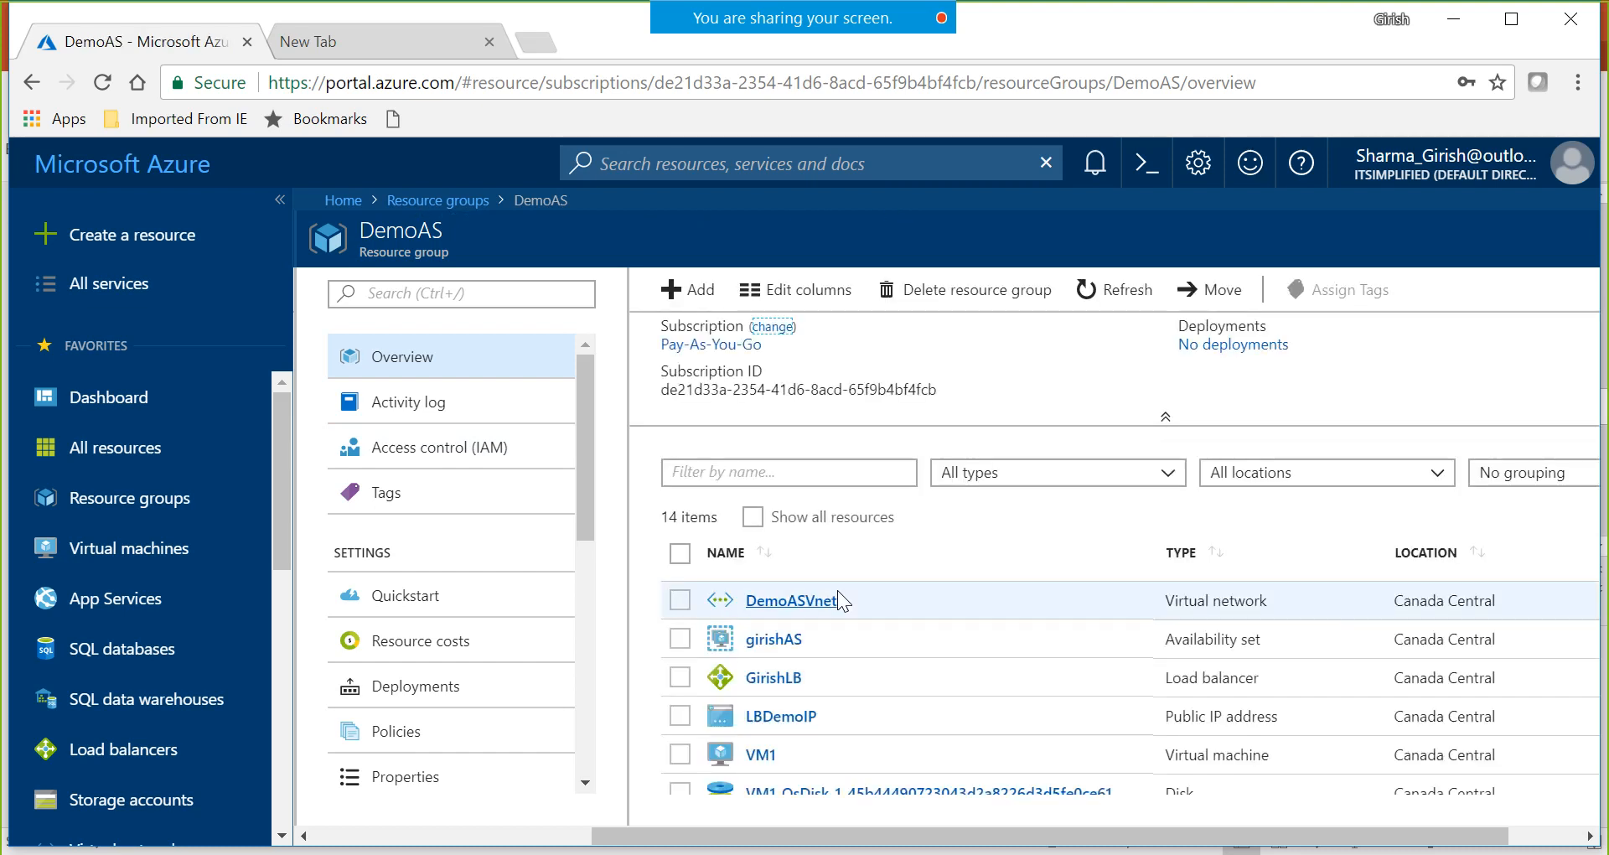
{"action": "left_click", "coordinate": [1563, 840]}
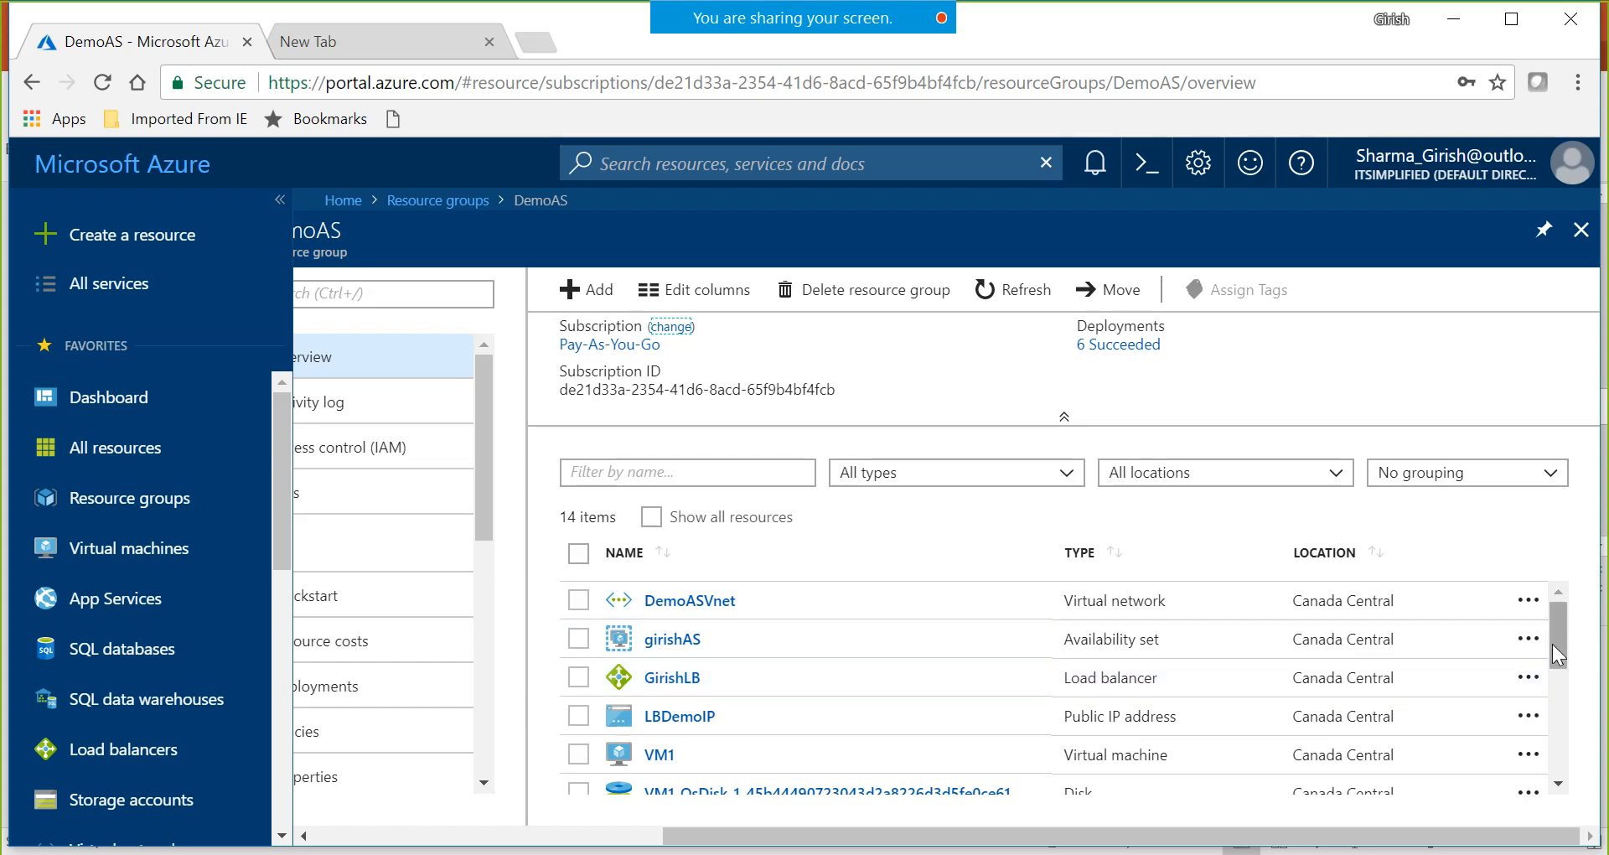
{"action": "left_click_drag", "start_coordinate": [1552, 644], "coordinate": [1560, 682]}
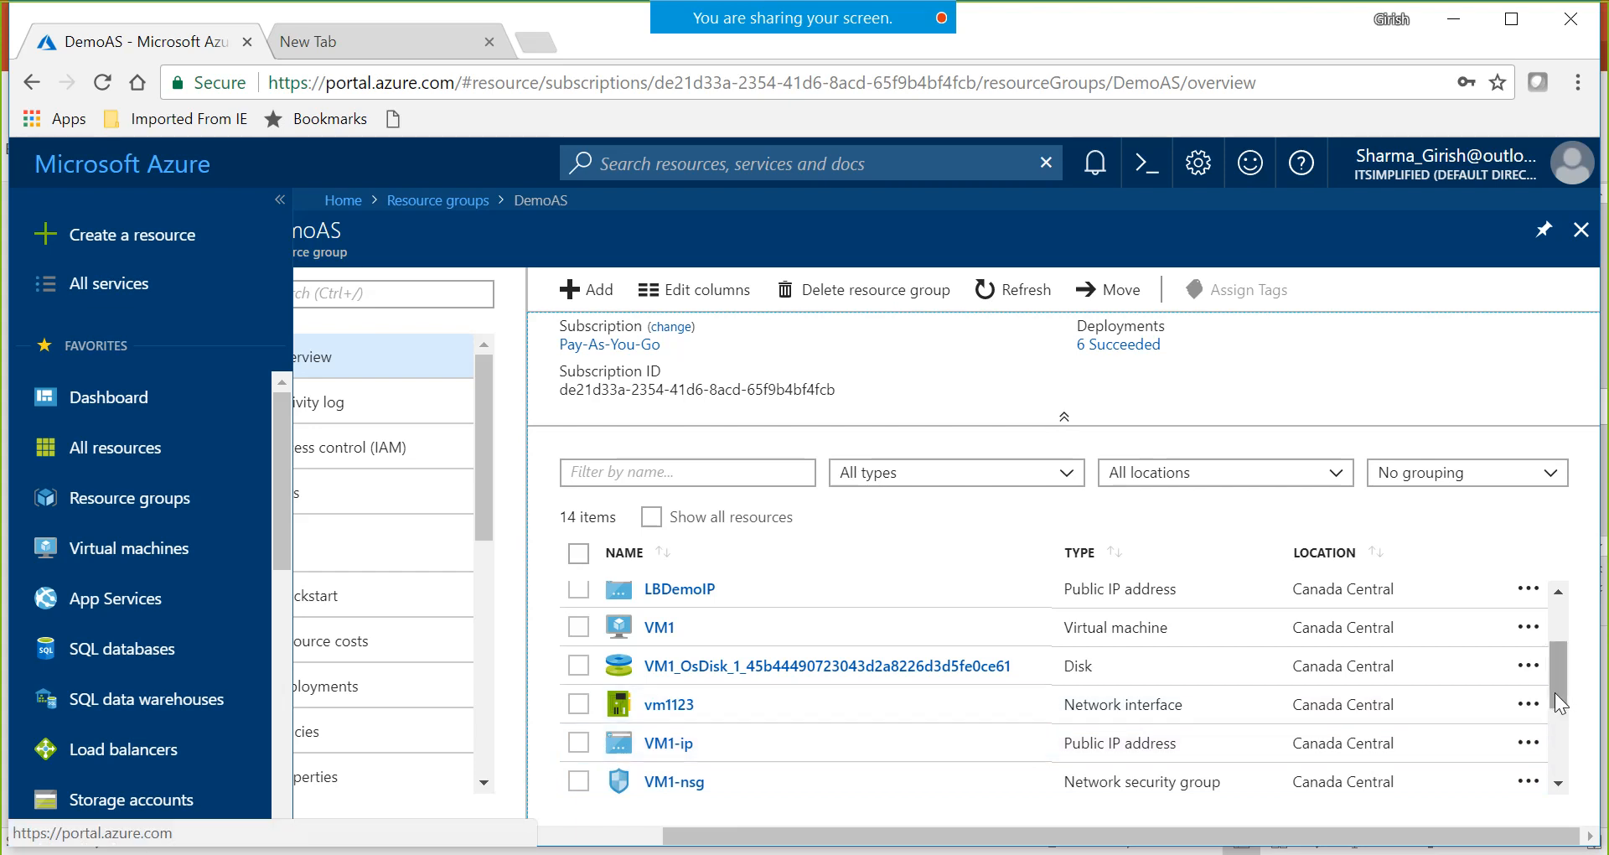
{"action": "left_click_drag", "start_coordinate": [1555, 689], "coordinate": [1561, 759]}
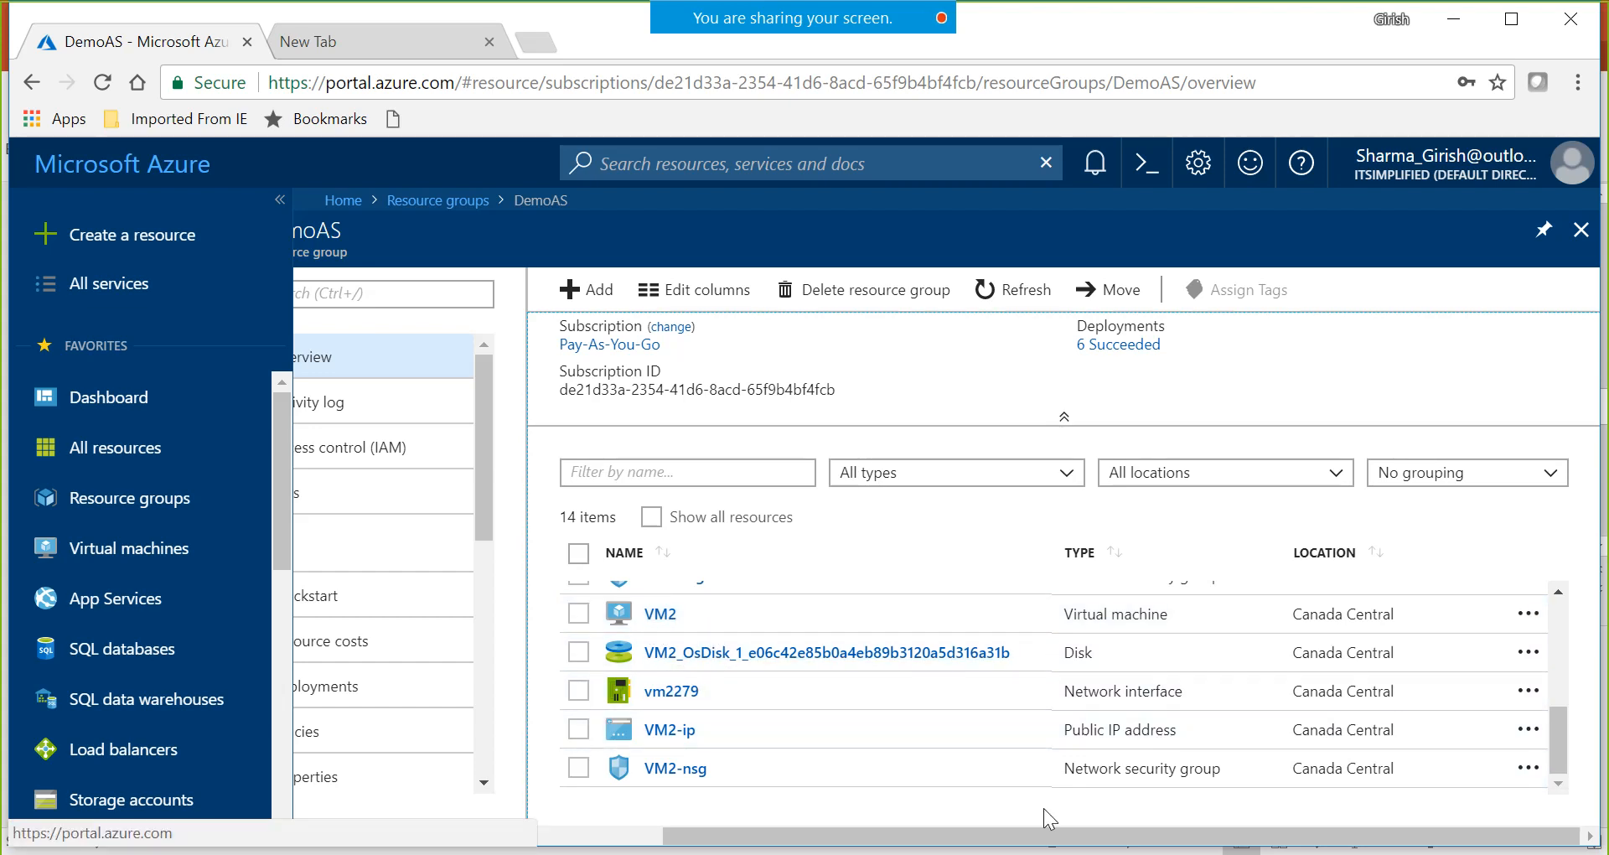
{"action": "left_click", "coordinate": [1581, 230]}
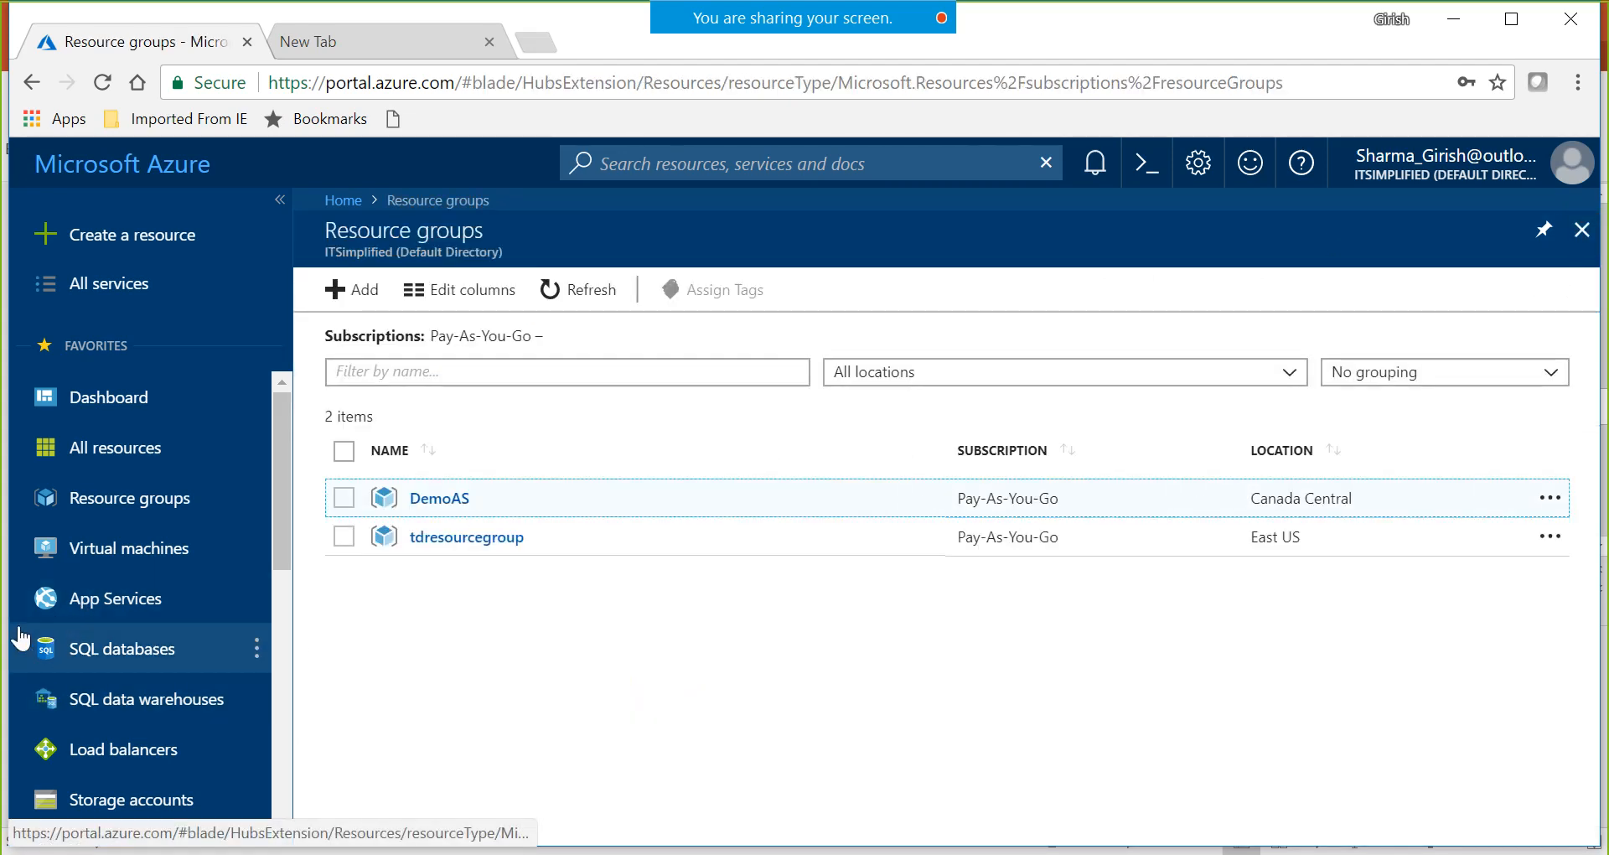
- Open the backend pools of the DemoAS load balancer and review the form for adding one without saving anything
{"action": "left_click", "coordinate": [162, 747]}
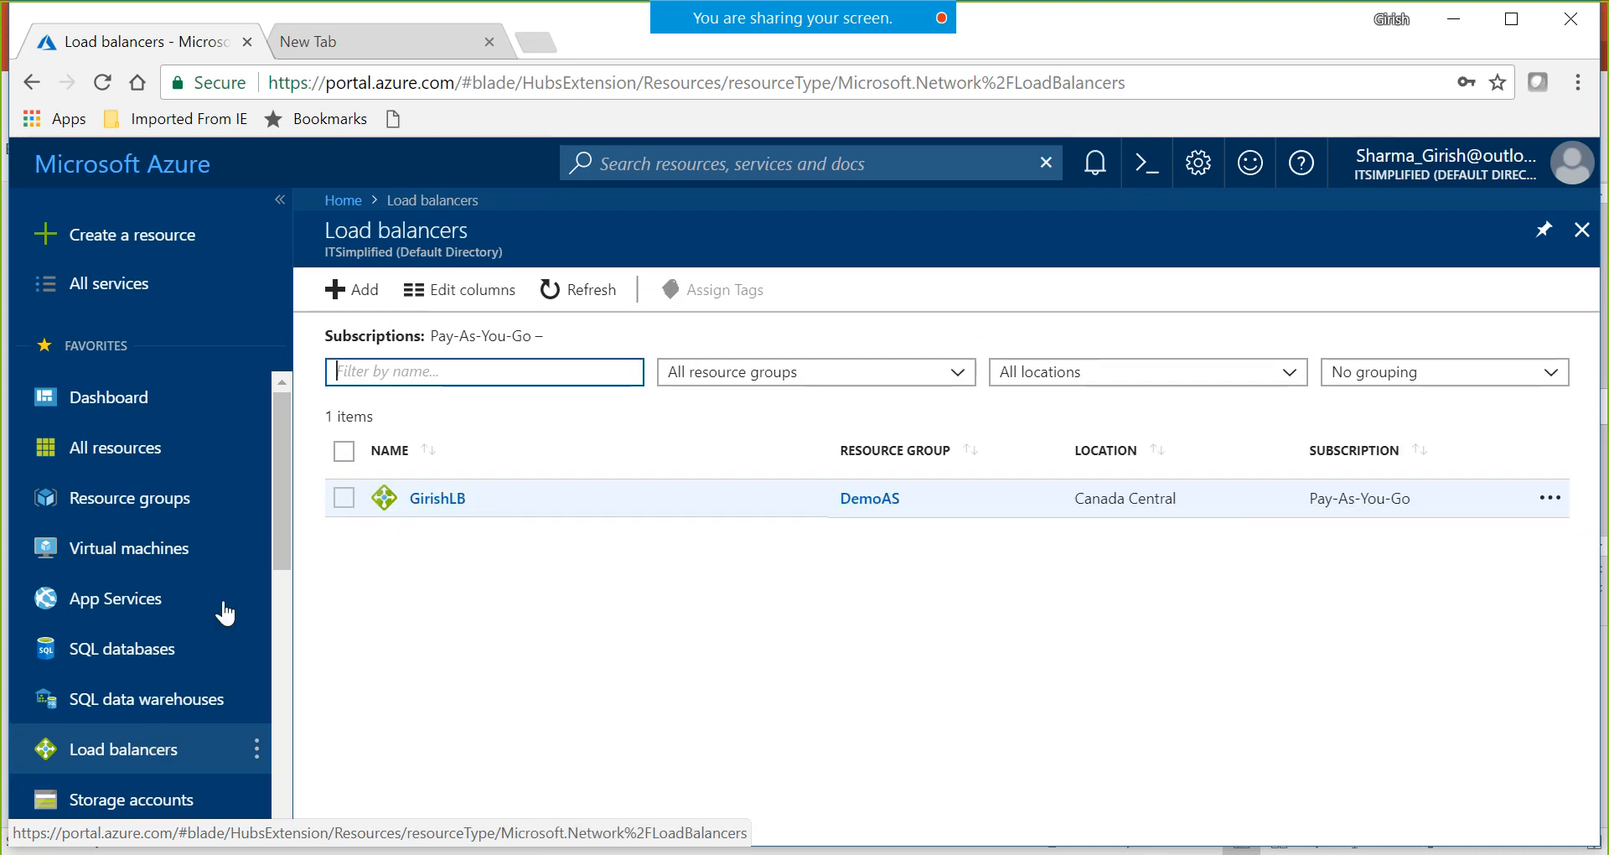
{"action": "left_click", "coordinate": [441, 503]}
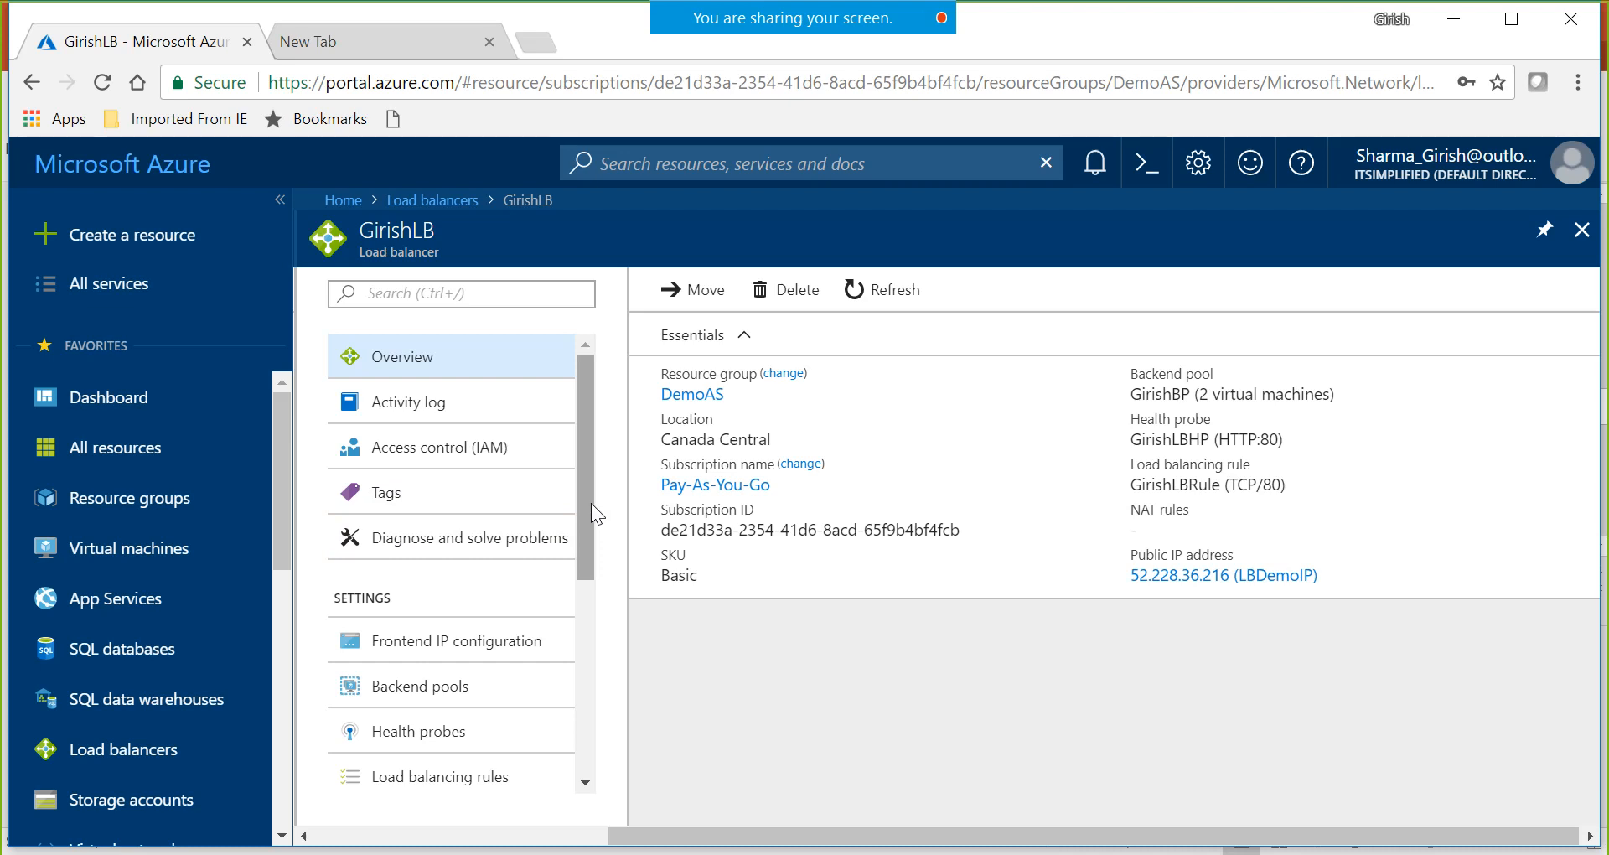
{"action": "left_click_drag", "start_coordinate": [593, 501], "coordinate": [591, 545]}
{"action": "left_click", "coordinate": [449, 610]}
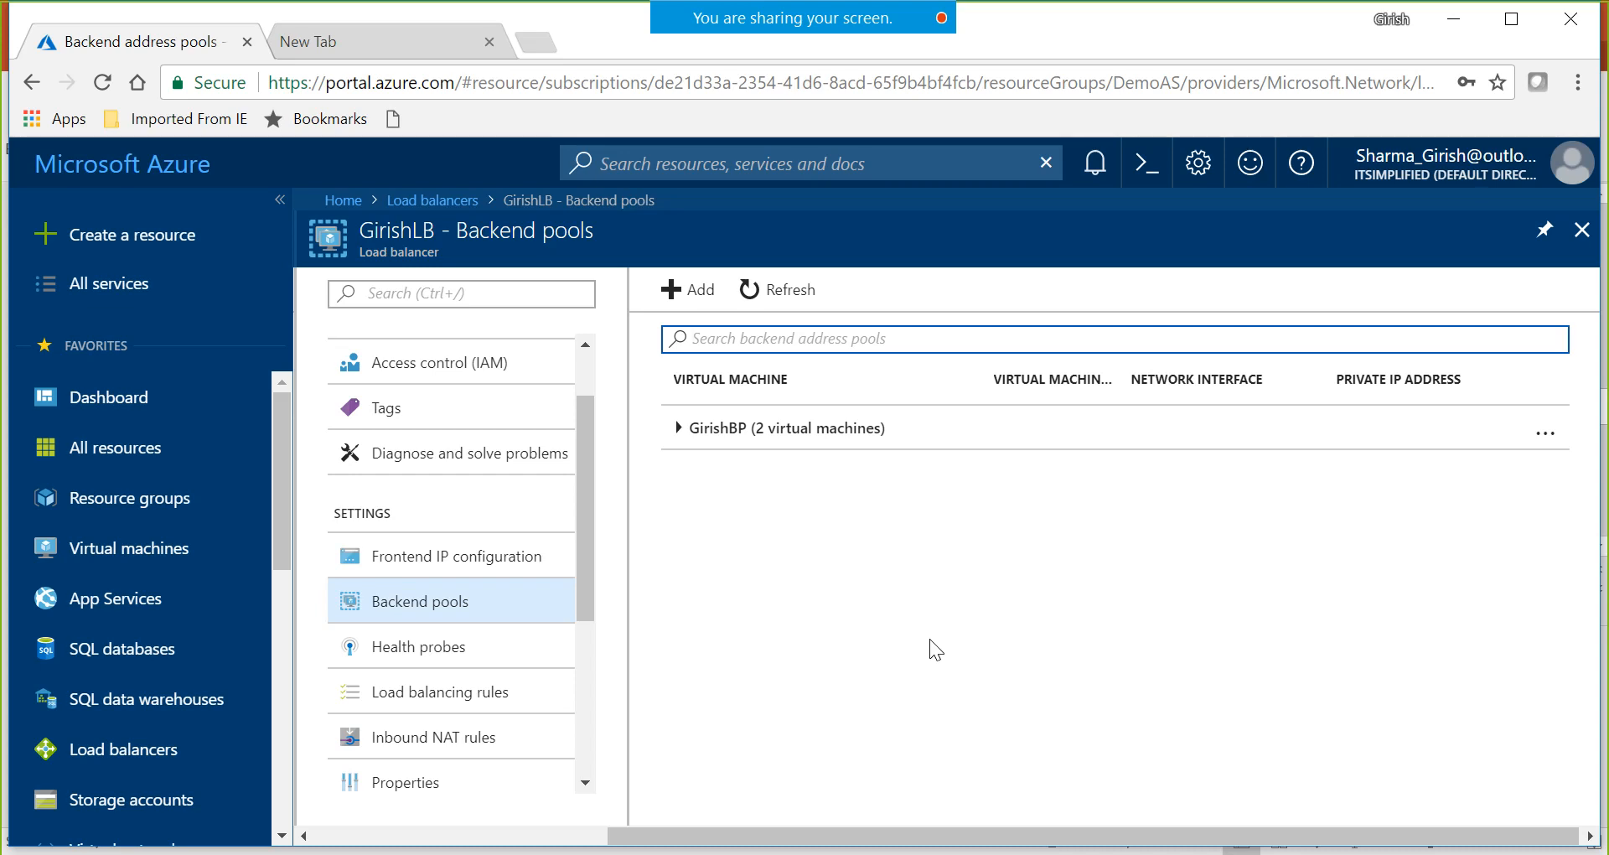
{"action": "left_click", "coordinate": [675, 293]}
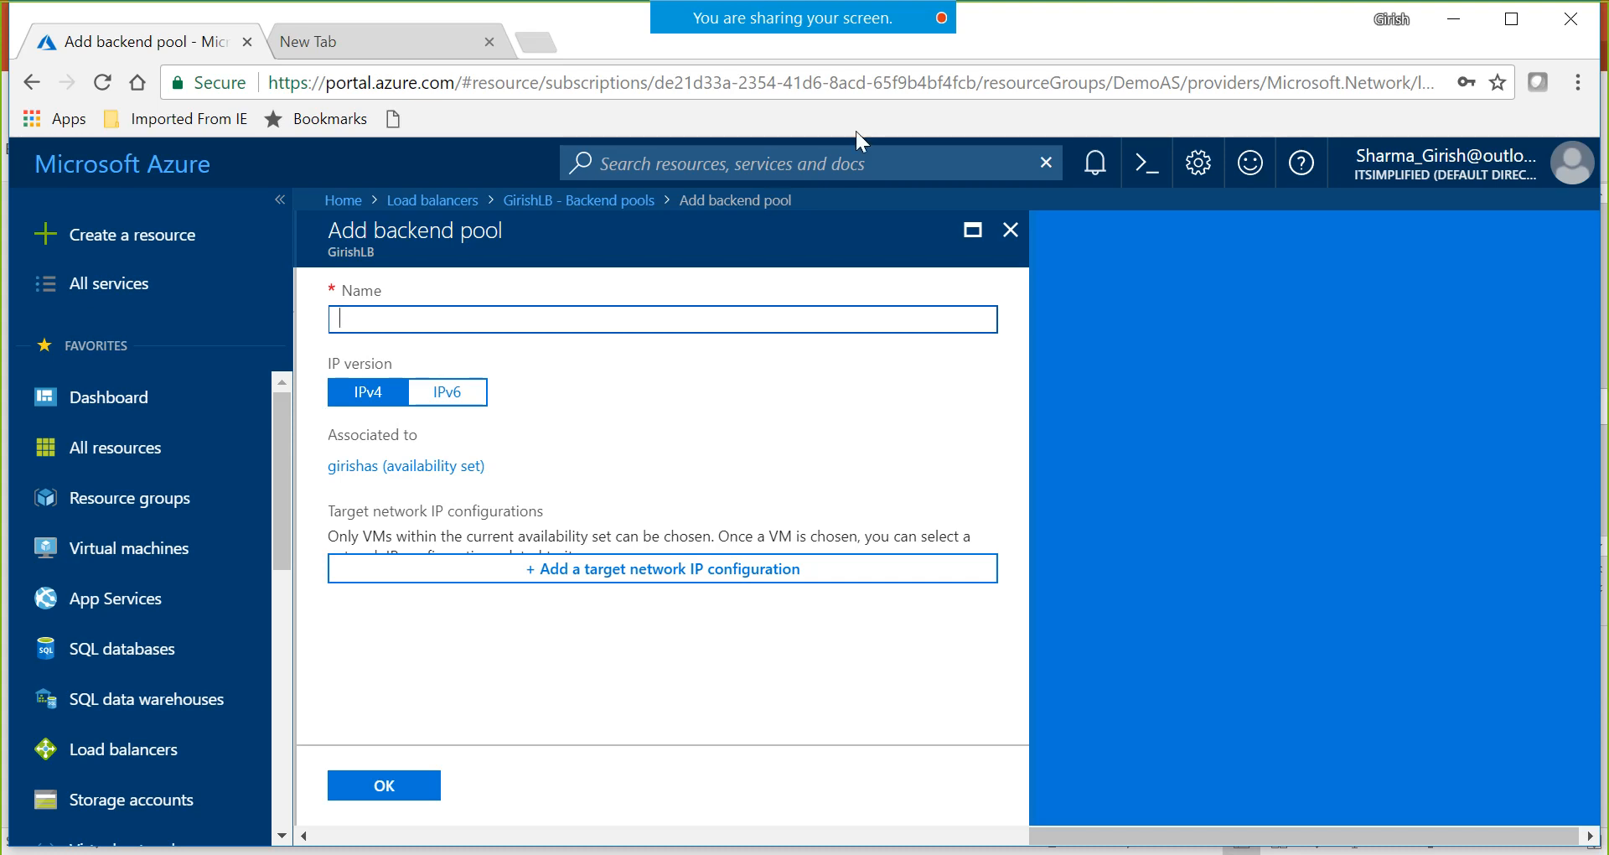
{"action": "left_click", "coordinate": [1011, 250]}
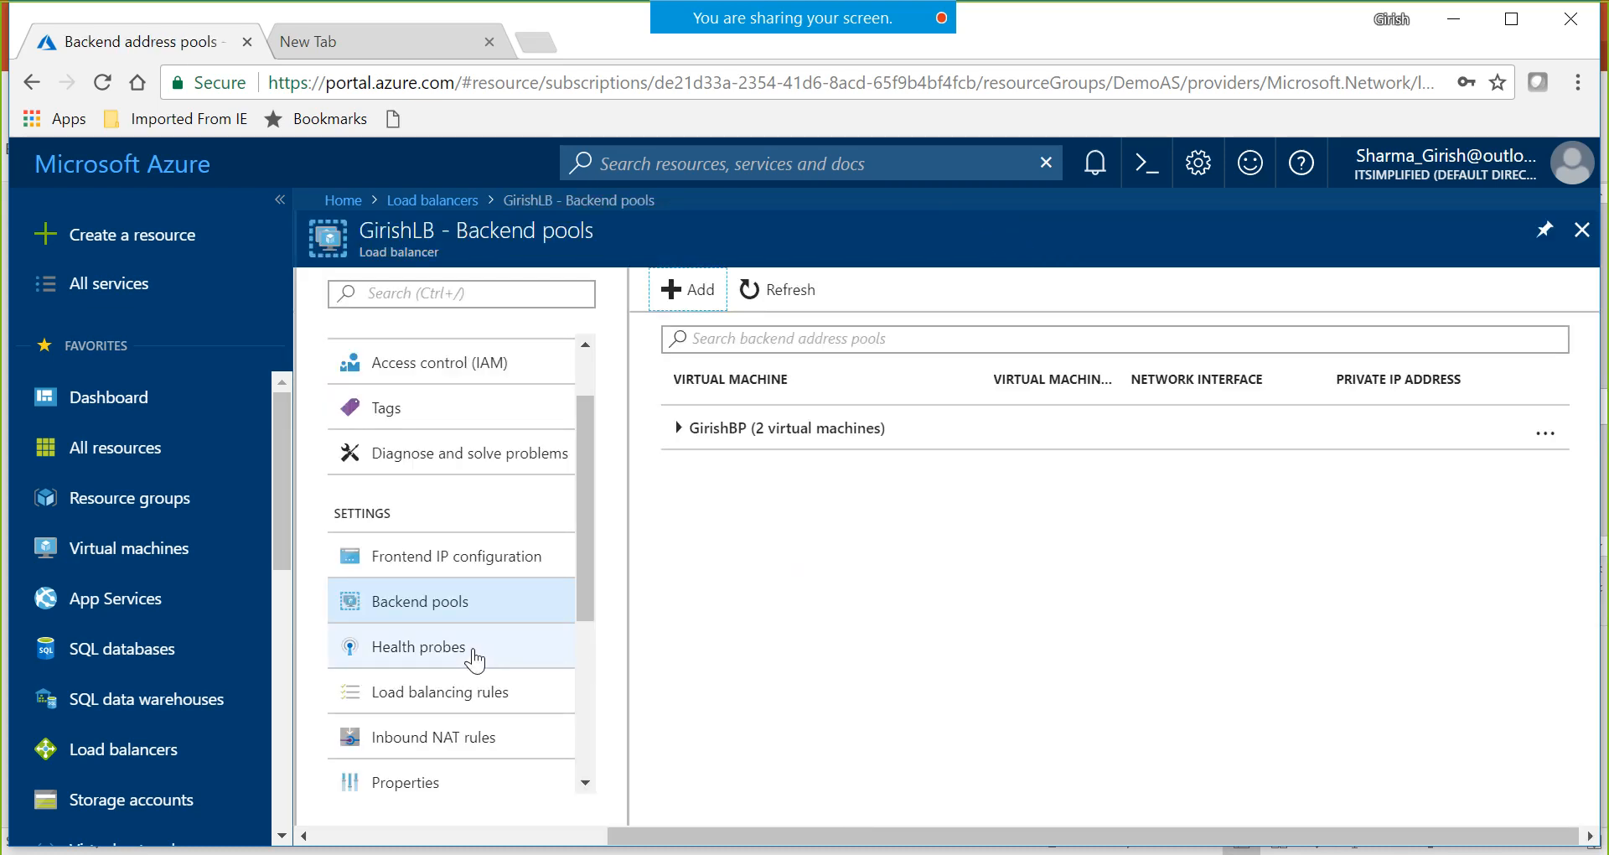
- Draft an HTTP health probe named demohp for the load balancer, review its interval and unhealthy threshold, and discard it
{"action": "left_click", "coordinate": [474, 658]}
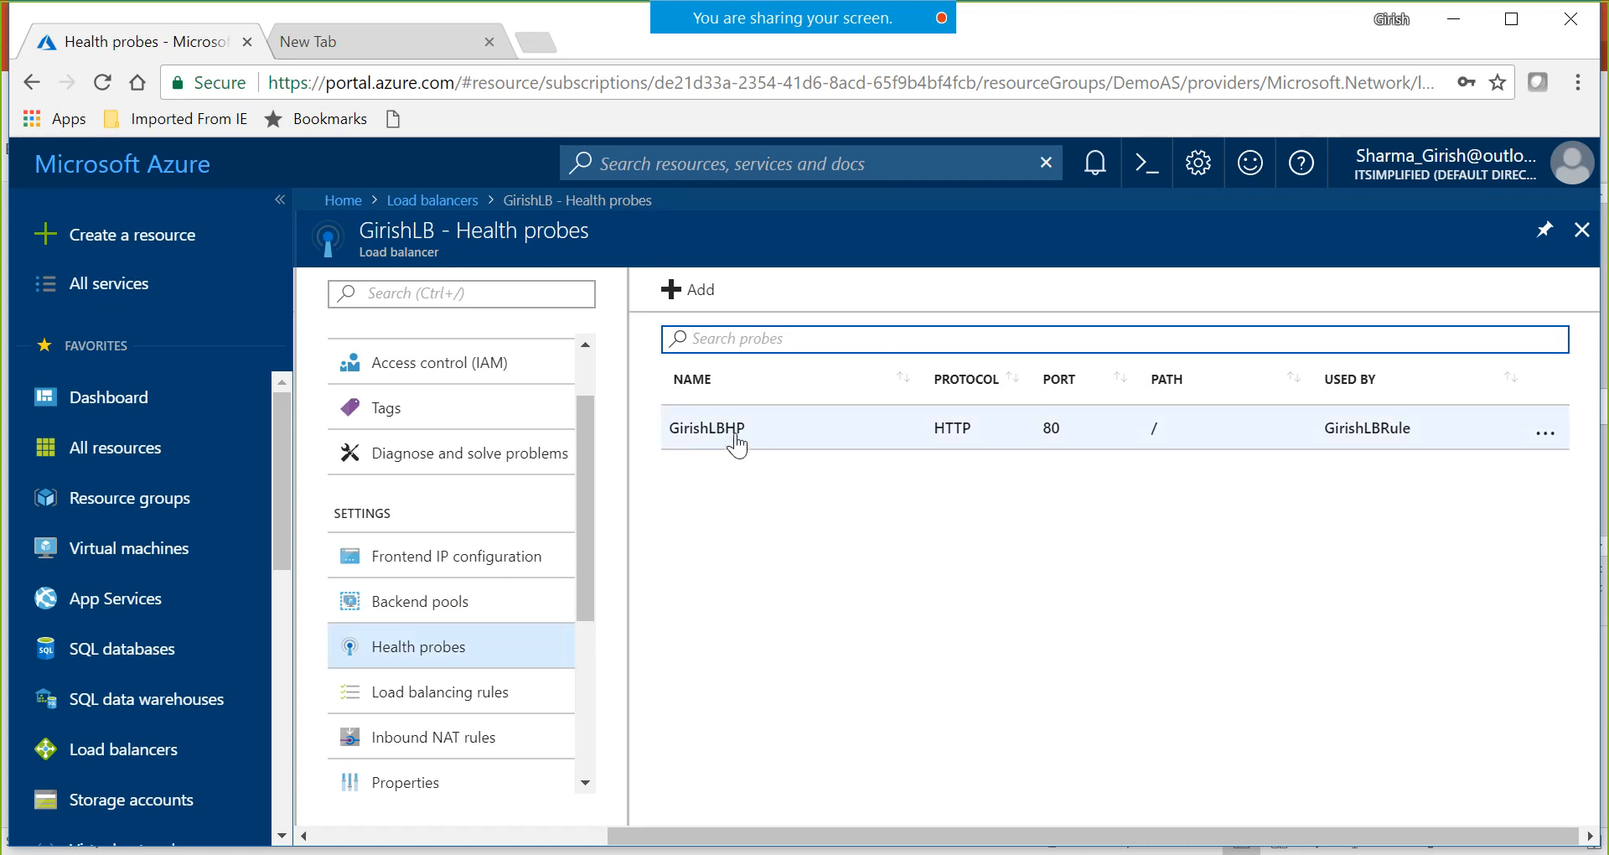
{"action": "left_click", "coordinate": [695, 293]}
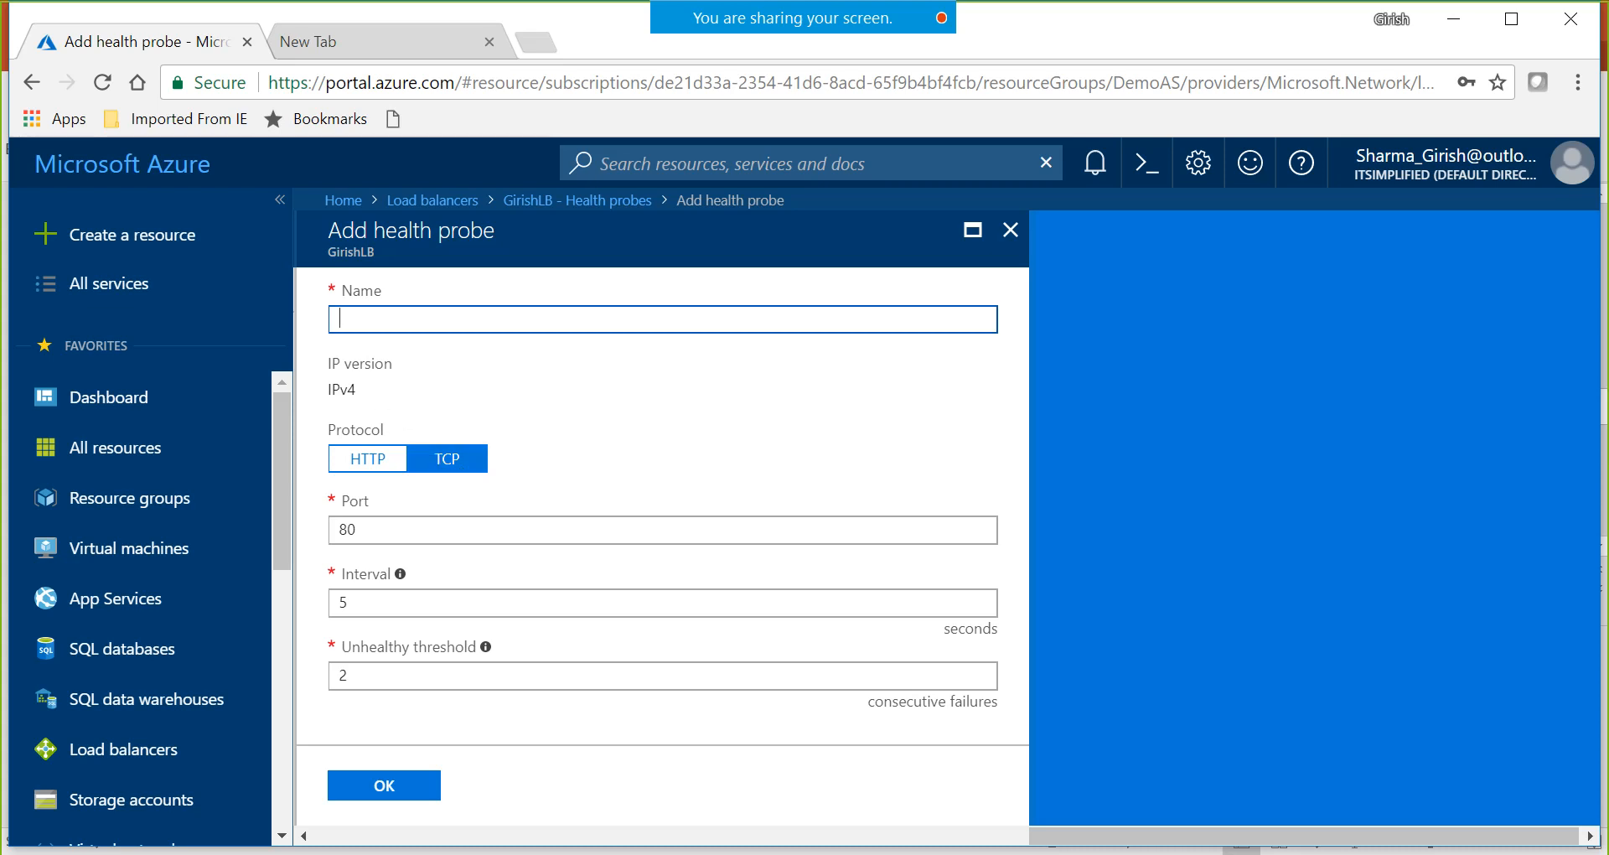
{"action": "type", "text": "demohp"}
{"action": "left_click", "coordinate": [405, 459]}
{"action": "left_click_drag", "start_coordinate": [1019, 661], "coordinate": [1013, 707]}
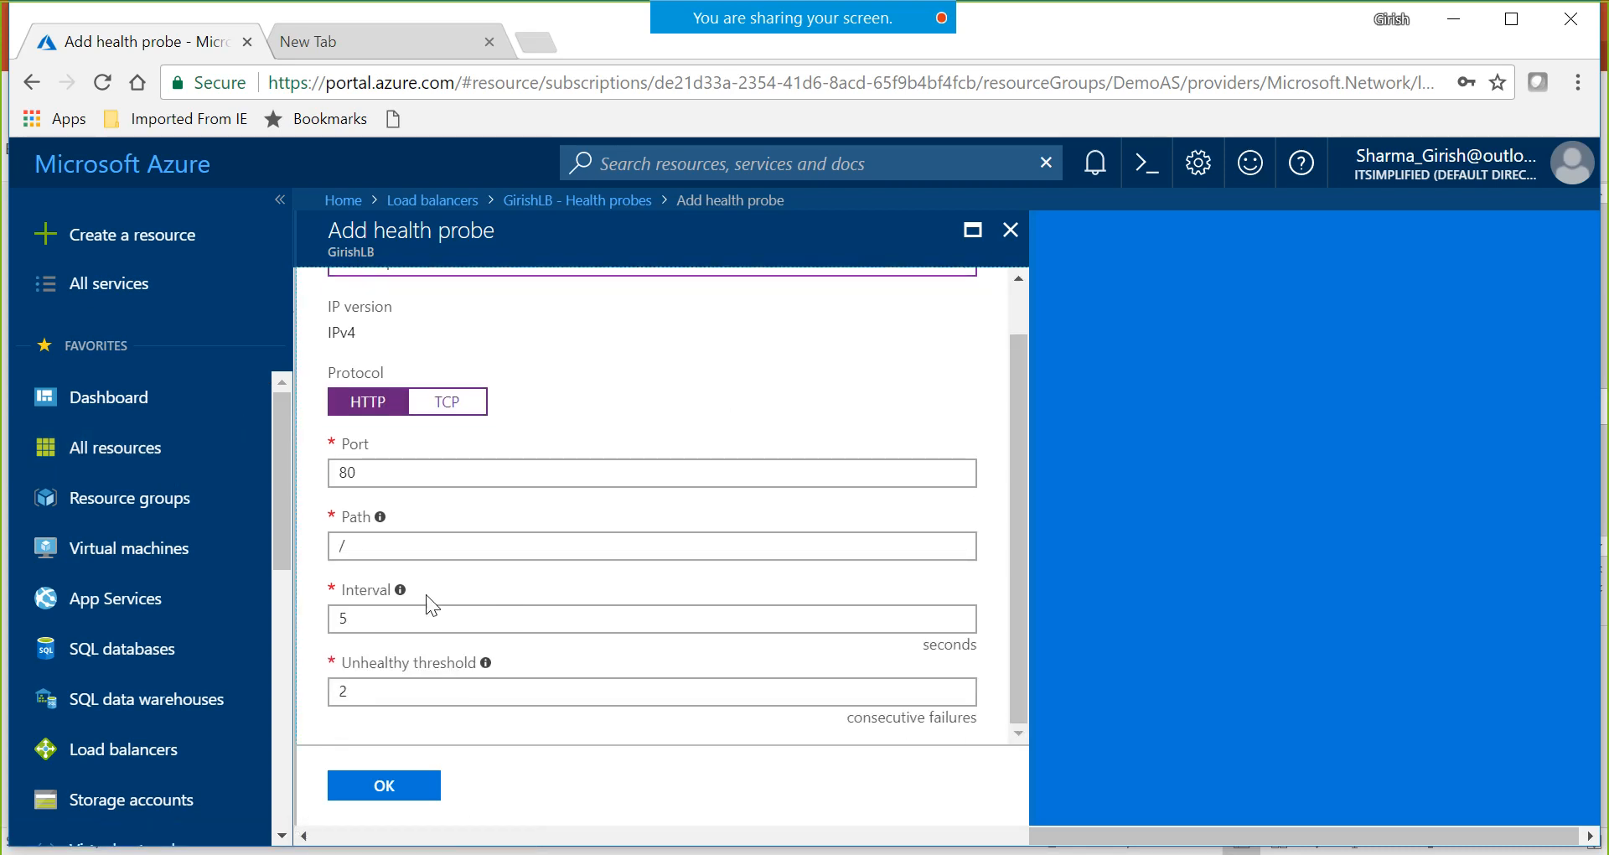
{"action": "mouse_move", "coordinate": [408, 595]}
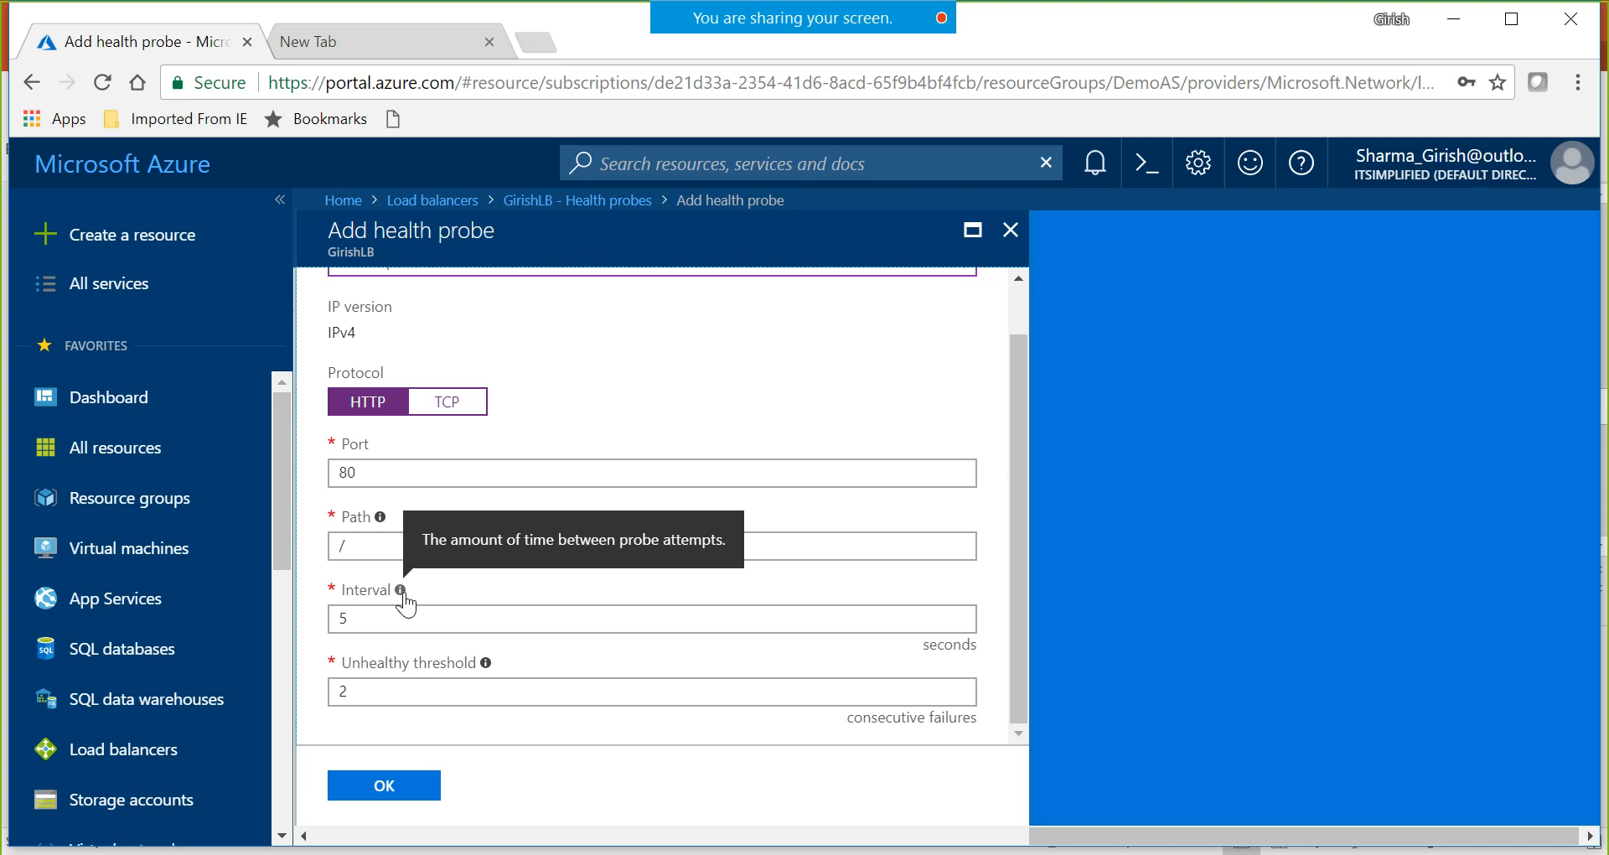
{"action": "mouse_move", "coordinate": [489, 673]}
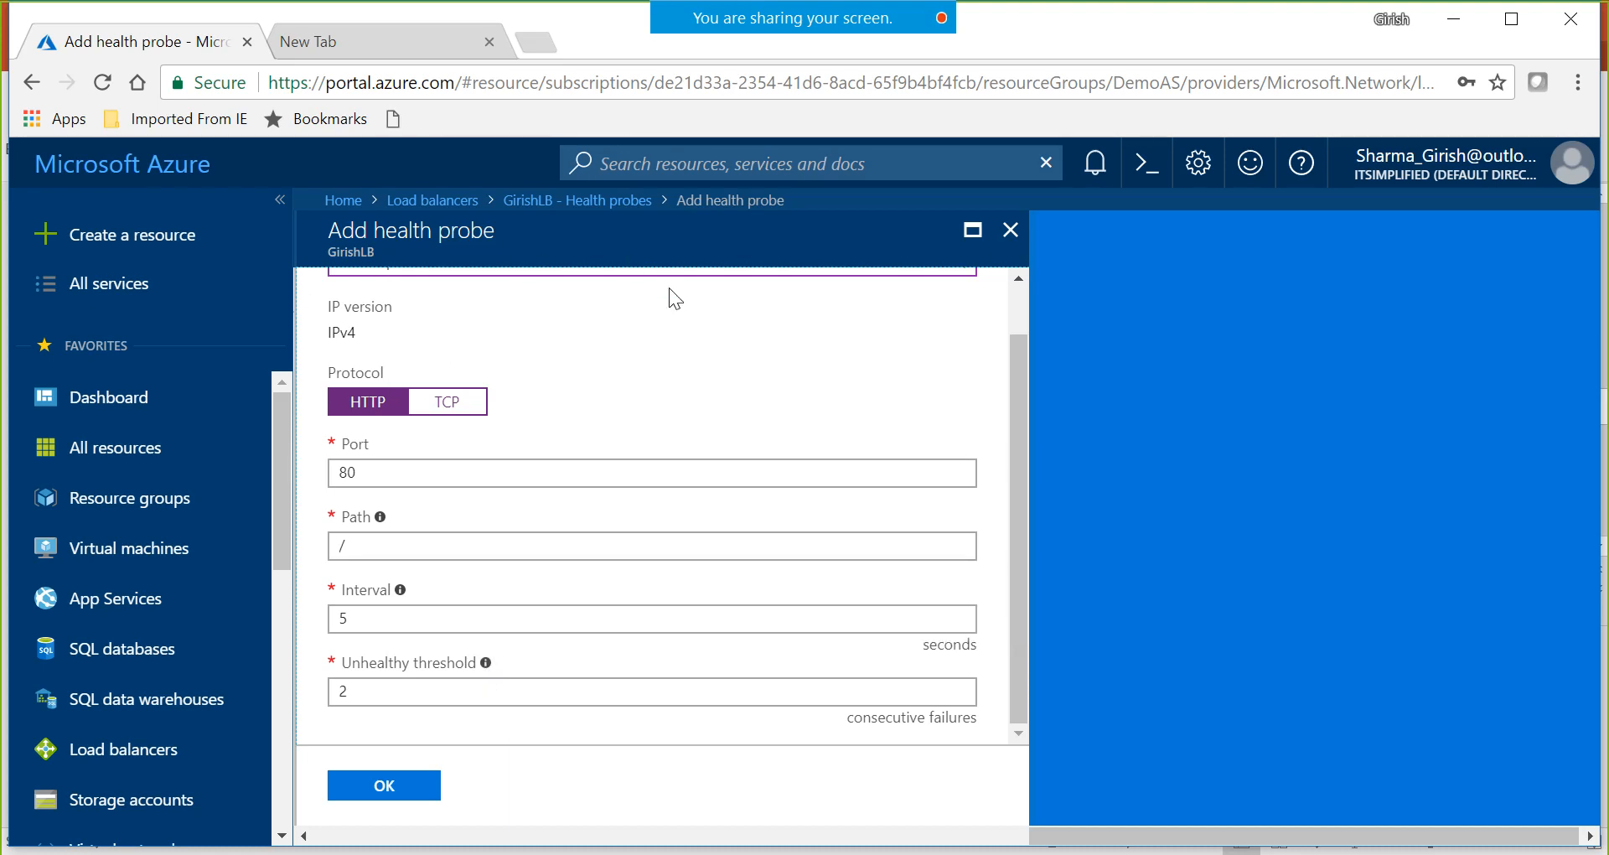
{"action": "left_click", "coordinate": [1018, 239]}
{"action": "left_click", "coordinate": [920, 226]}
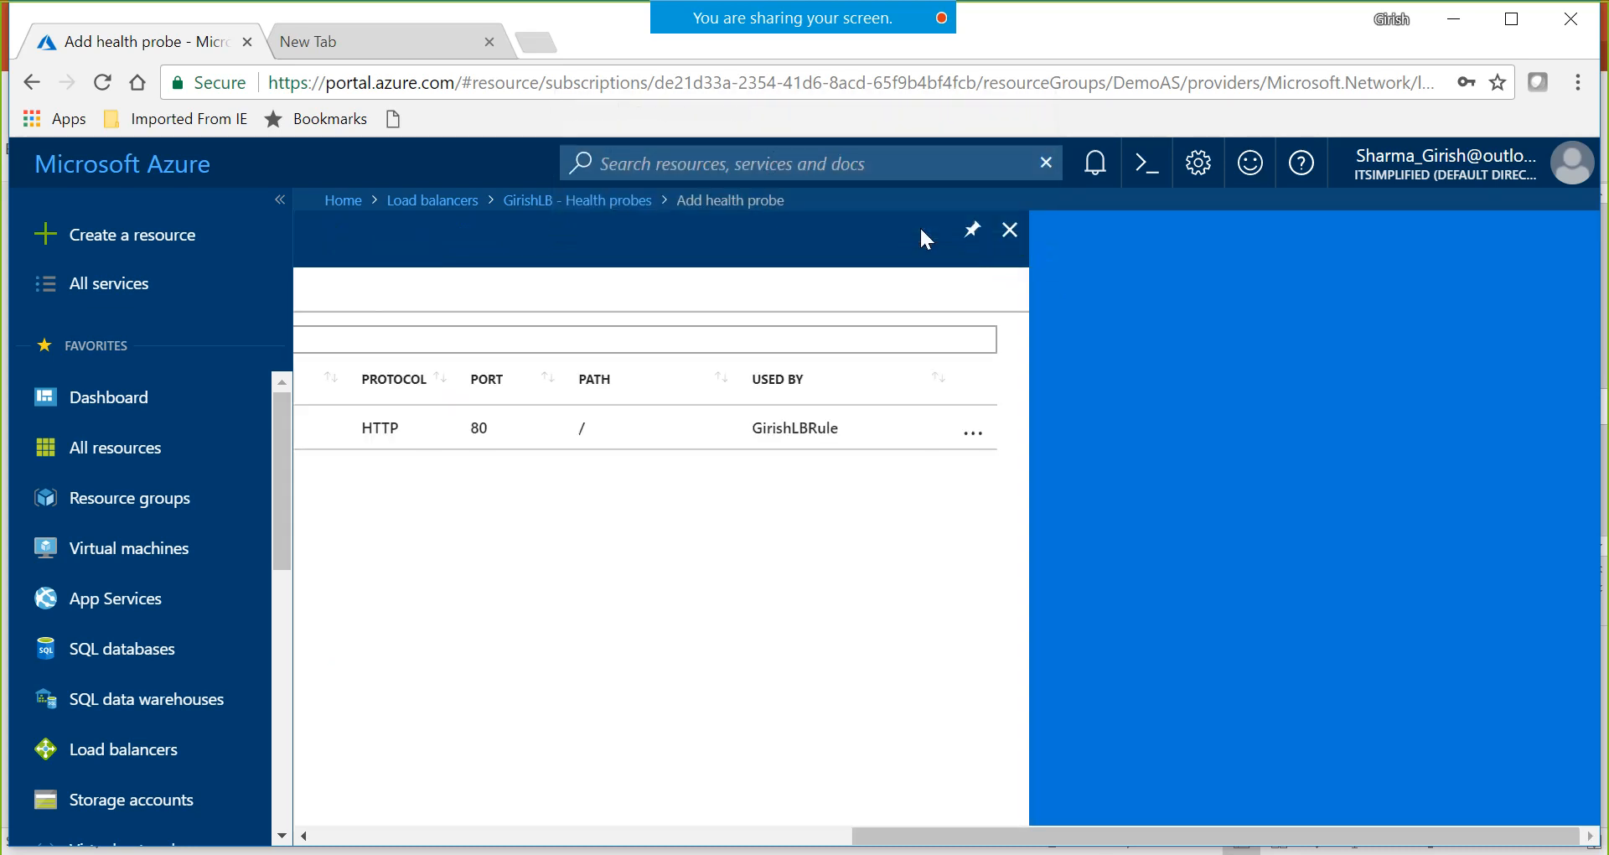
- Review the options for adding a load balancing rule without saving one, and return to the dashboard
{"action": "left_click", "coordinate": [475, 712]}
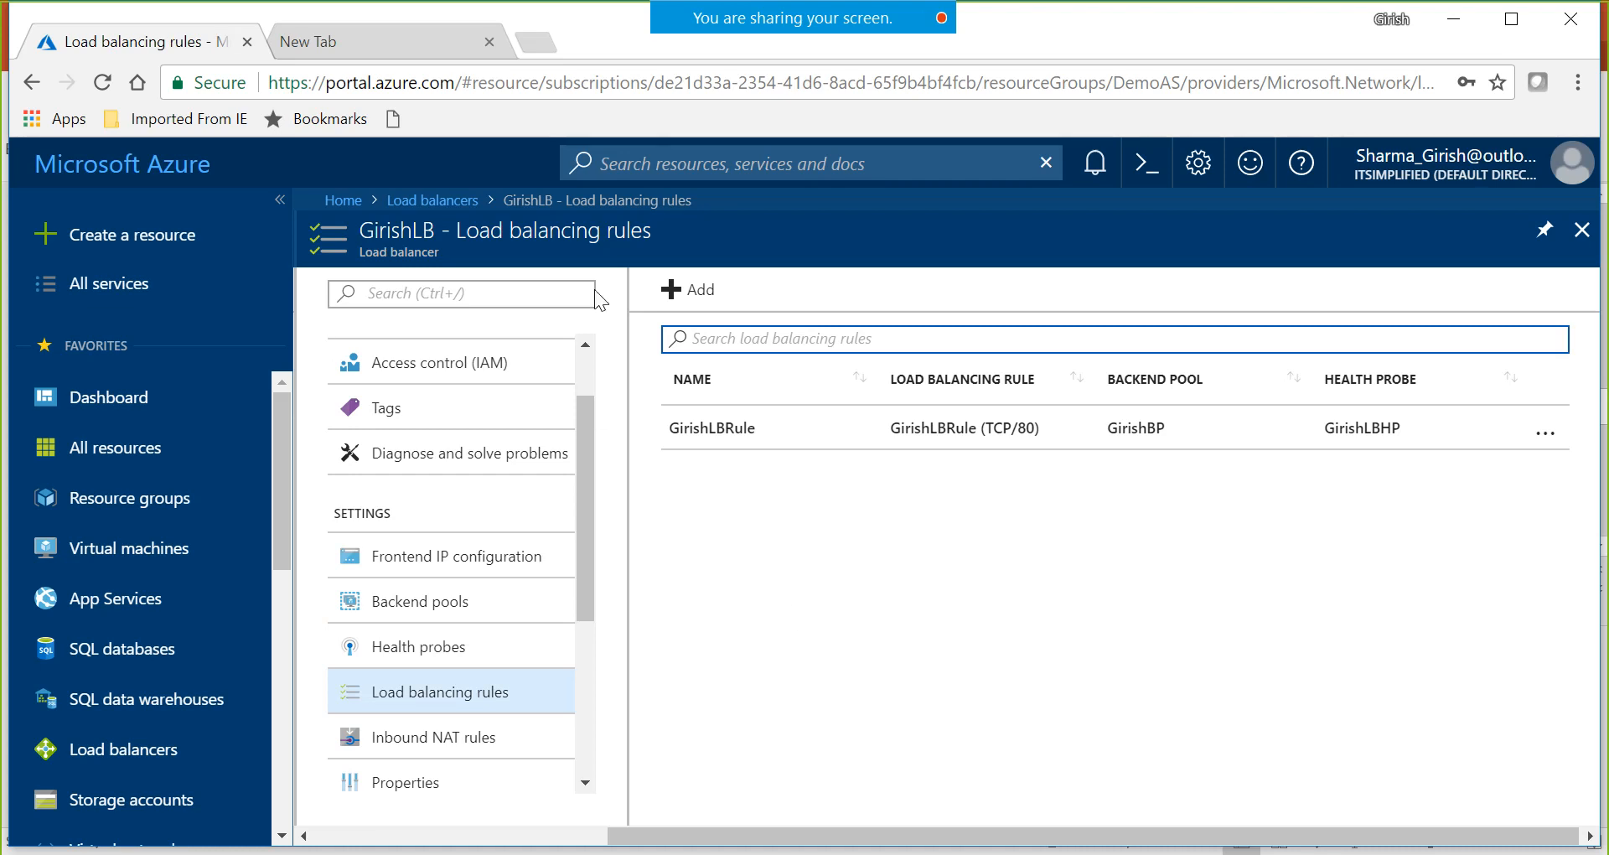
{"action": "left_click", "coordinate": [681, 290]}
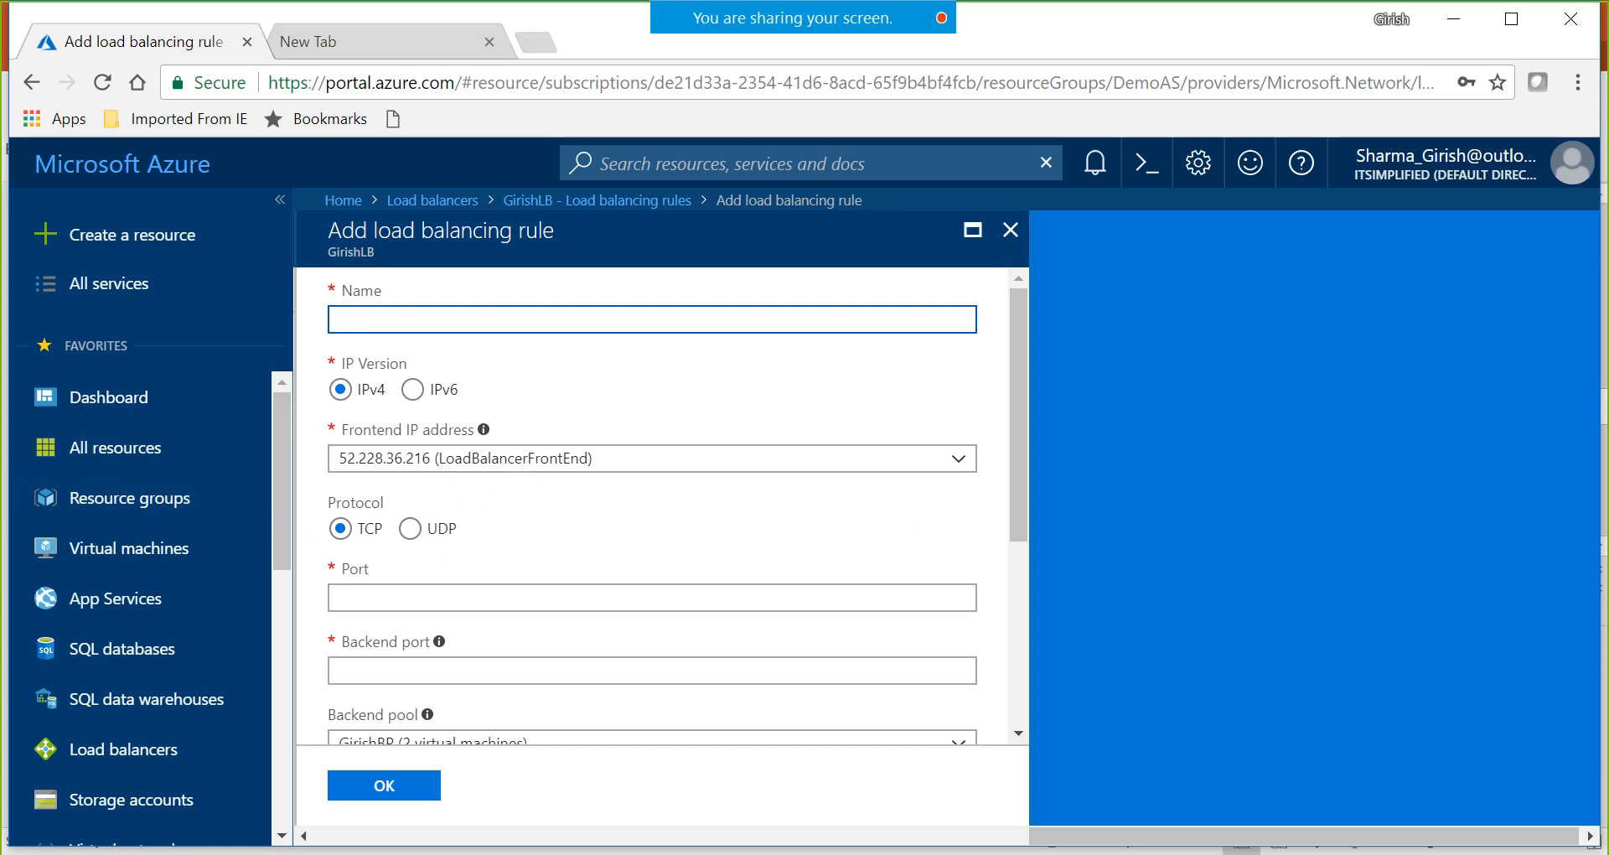
{"action": "left_click_drag", "start_coordinate": [1022, 406], "coordinate": [1006, 584]}
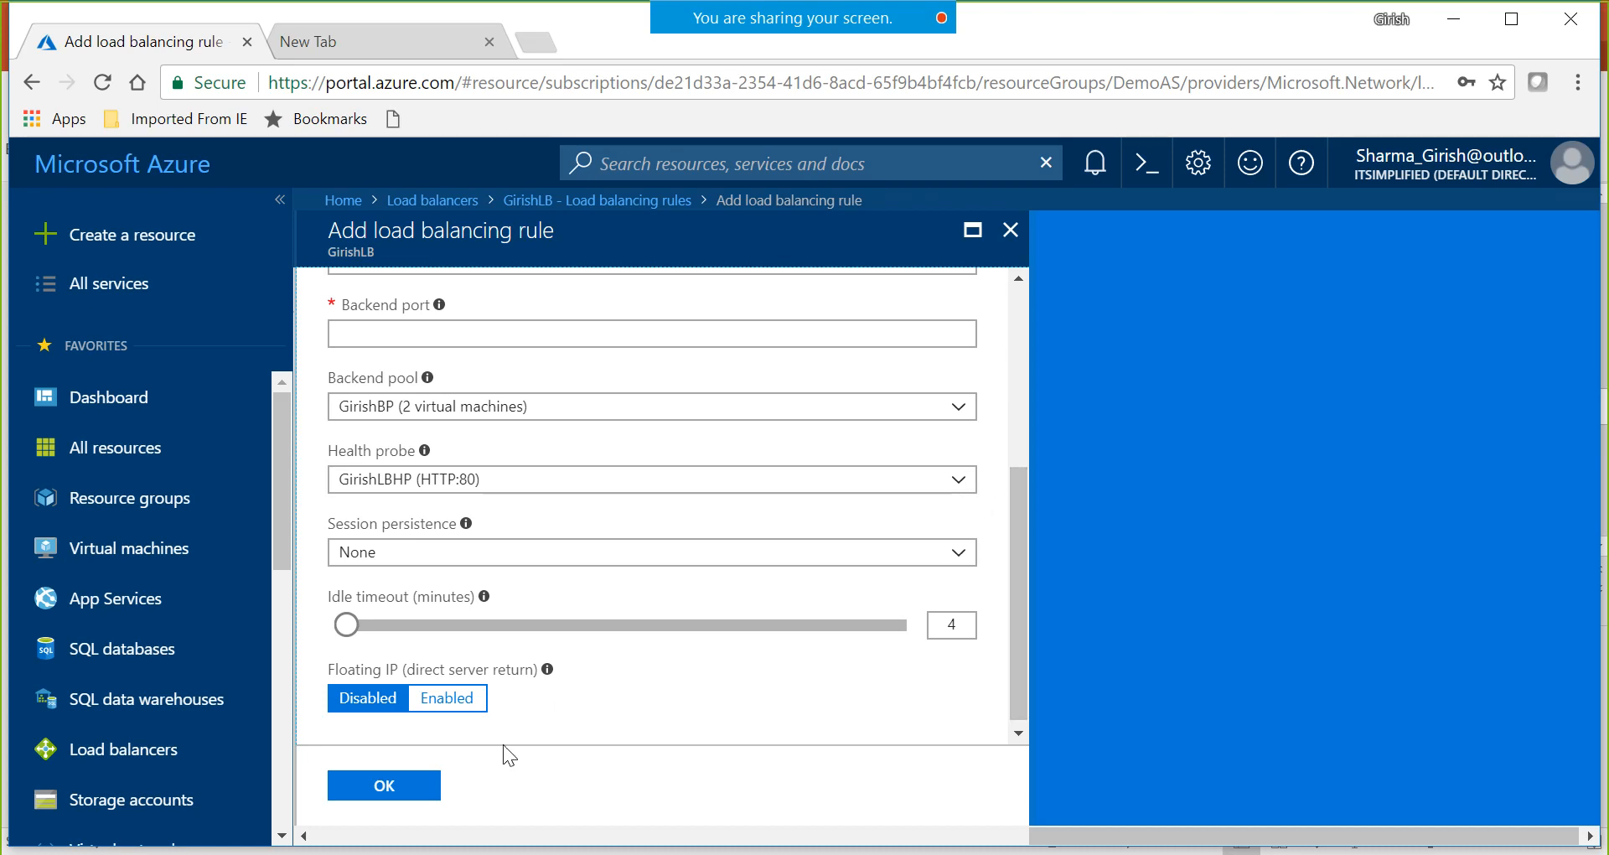
{"action": "left_click", "coordinate": [1005, 230]}
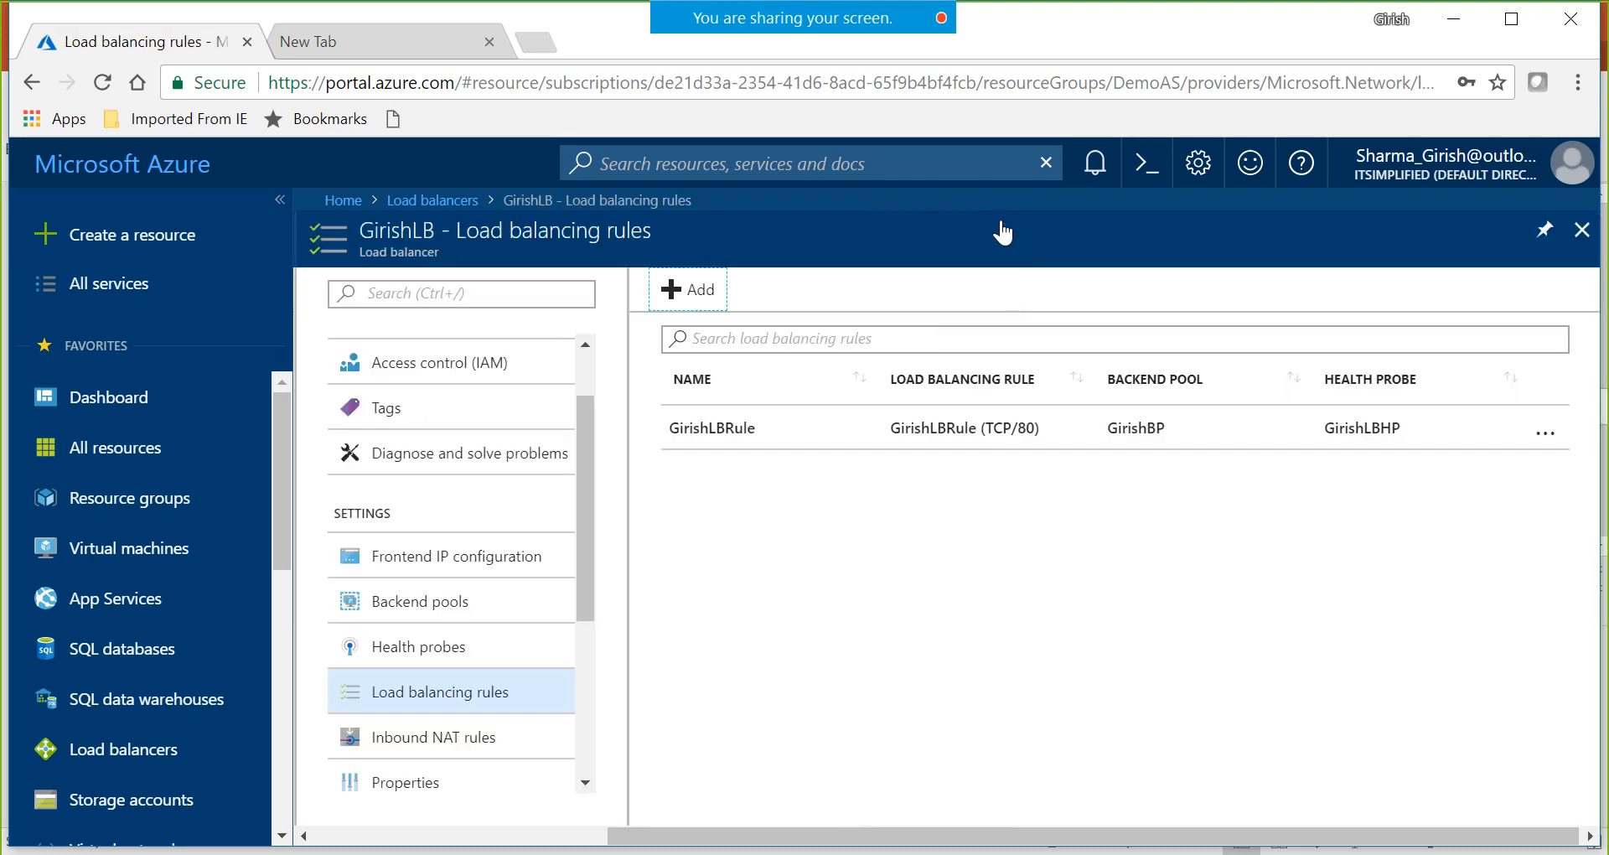
{"action": "left_click", "coordinate": [1582, 231]}
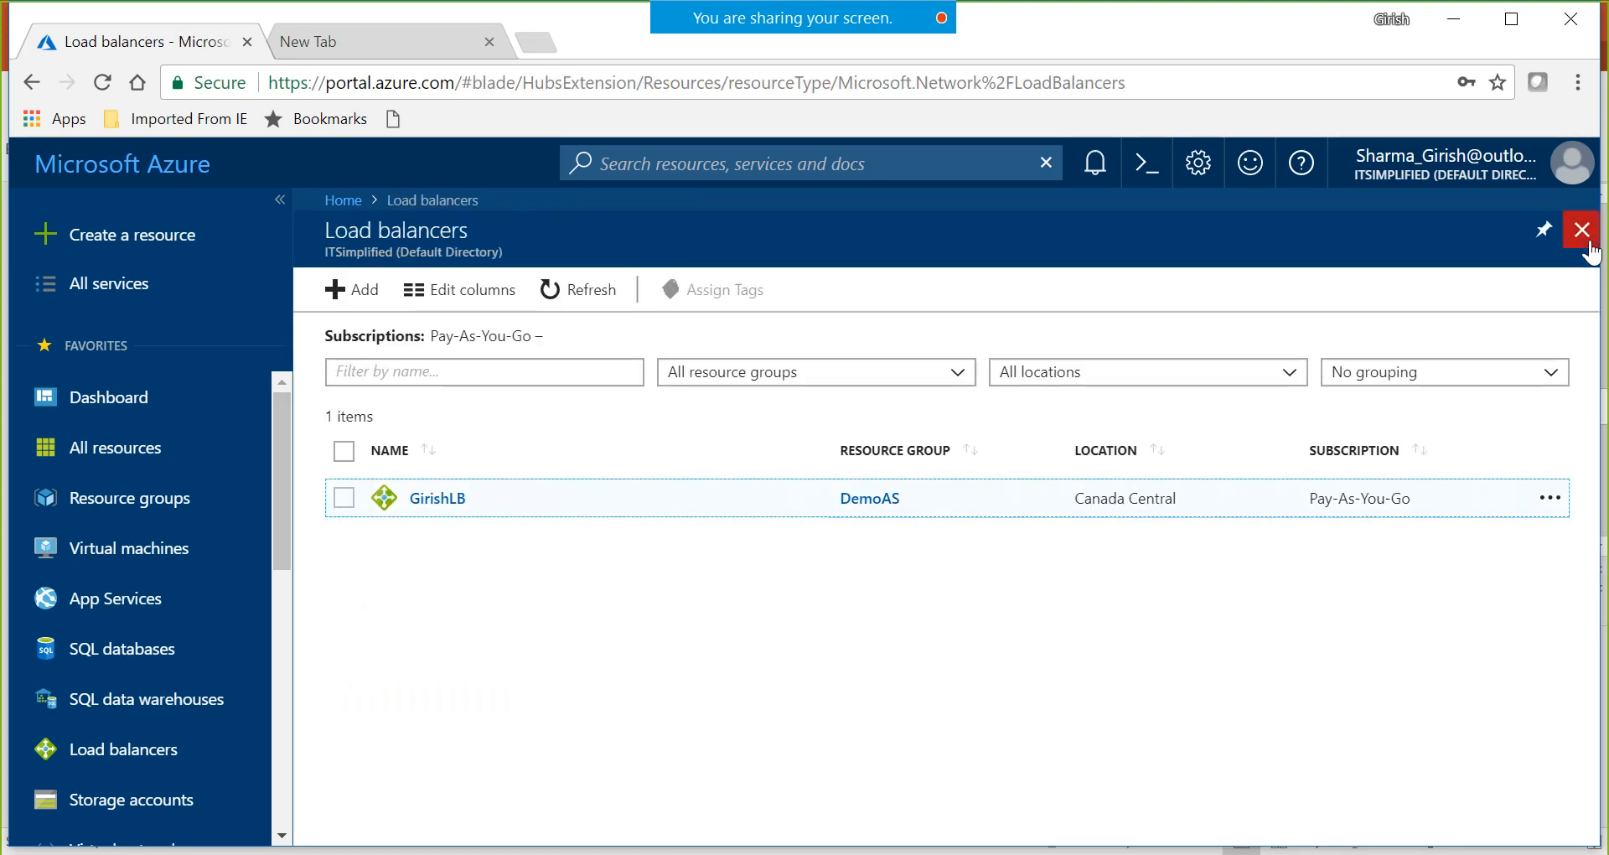
{"action": "left_click", "coordinate": [1584, 236]}
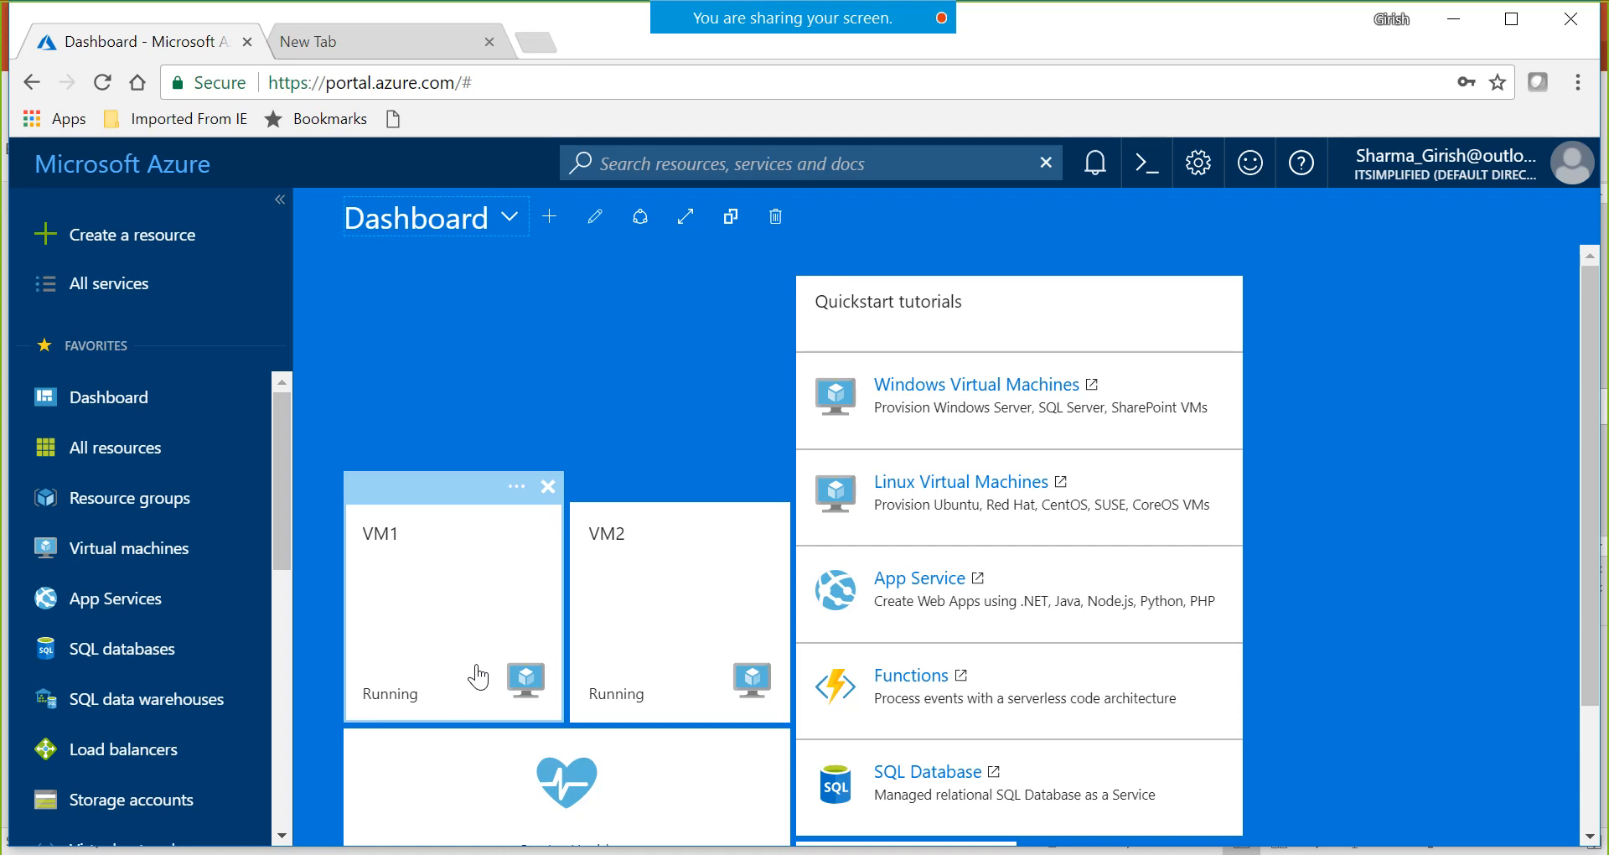
- Open the LBDemoIP public IP address in the DemoAS resource group and copy its IP address
{"action": "left_click", "coordinate": [145, 503]}
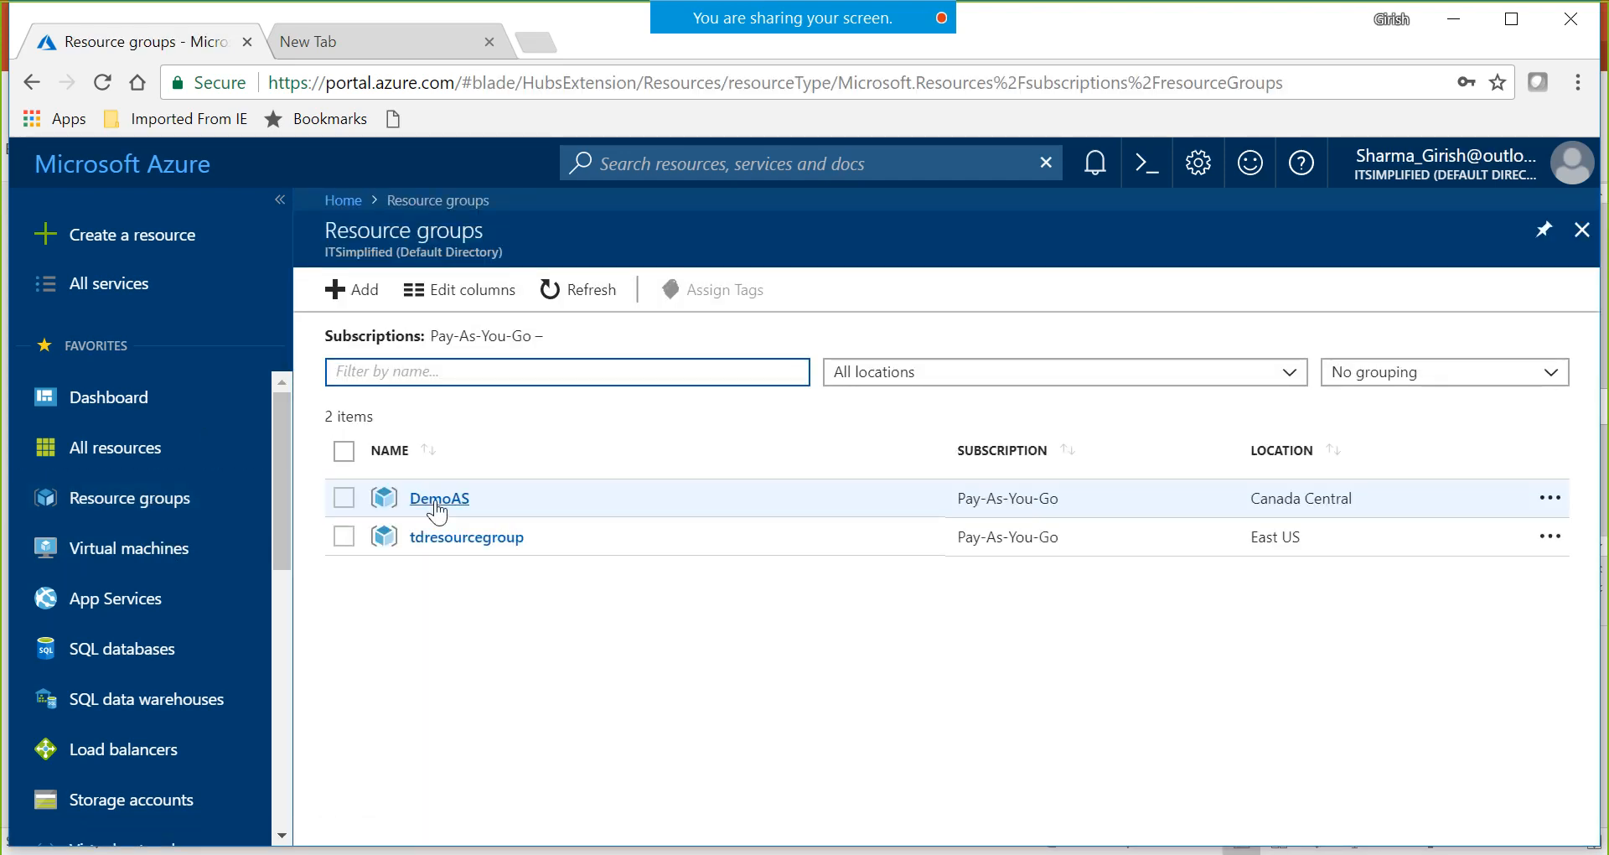
{"action": "left_click", "coordinate": [437, 502]}
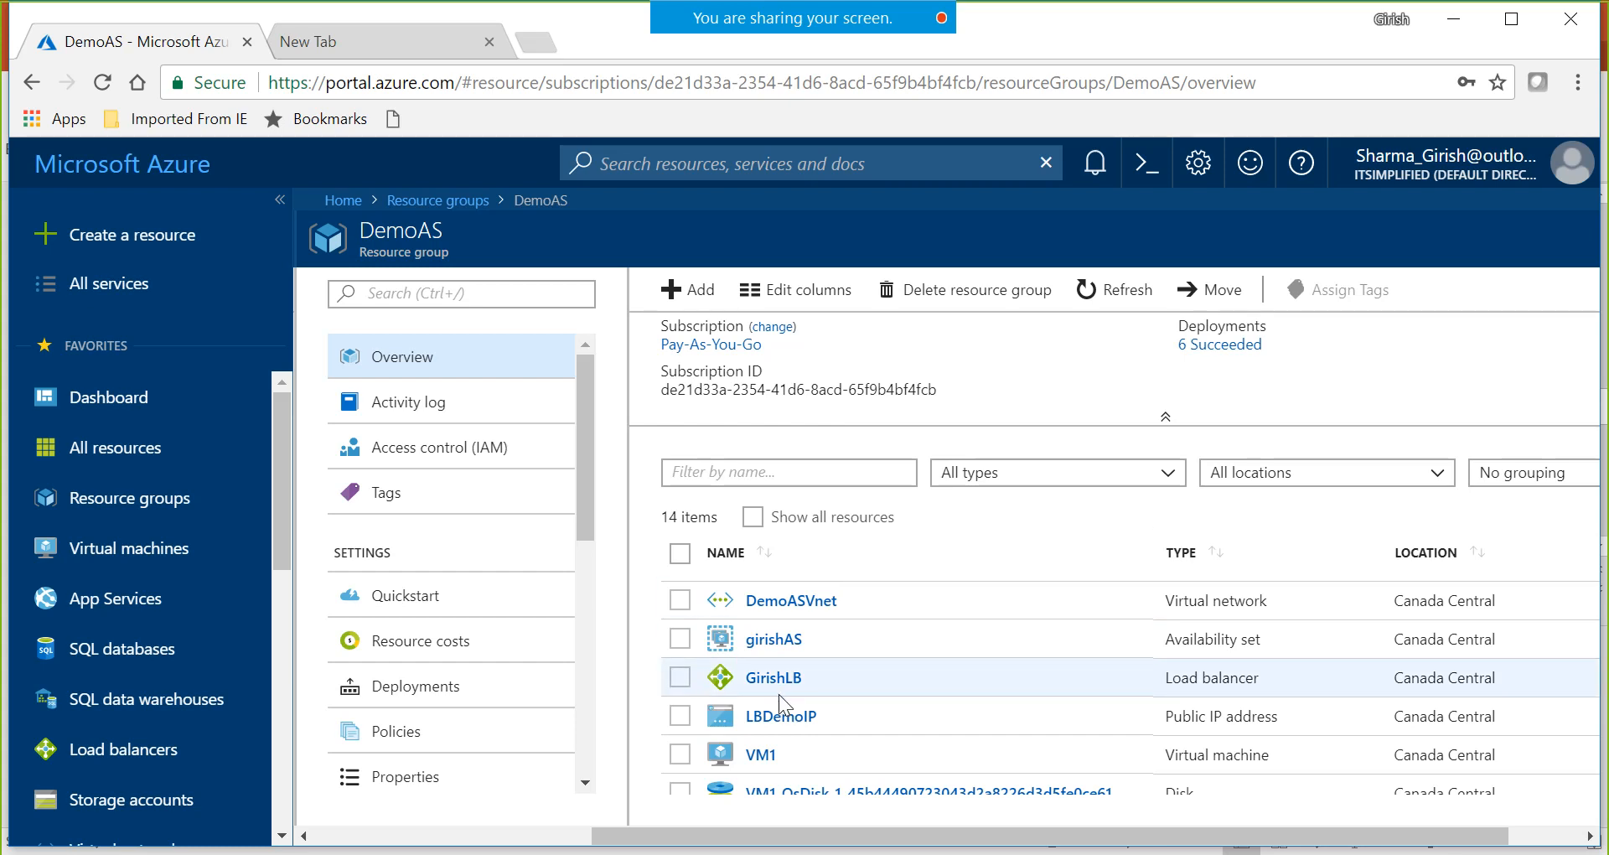
{"action": "left_click", "coordinate": [780, 716]}
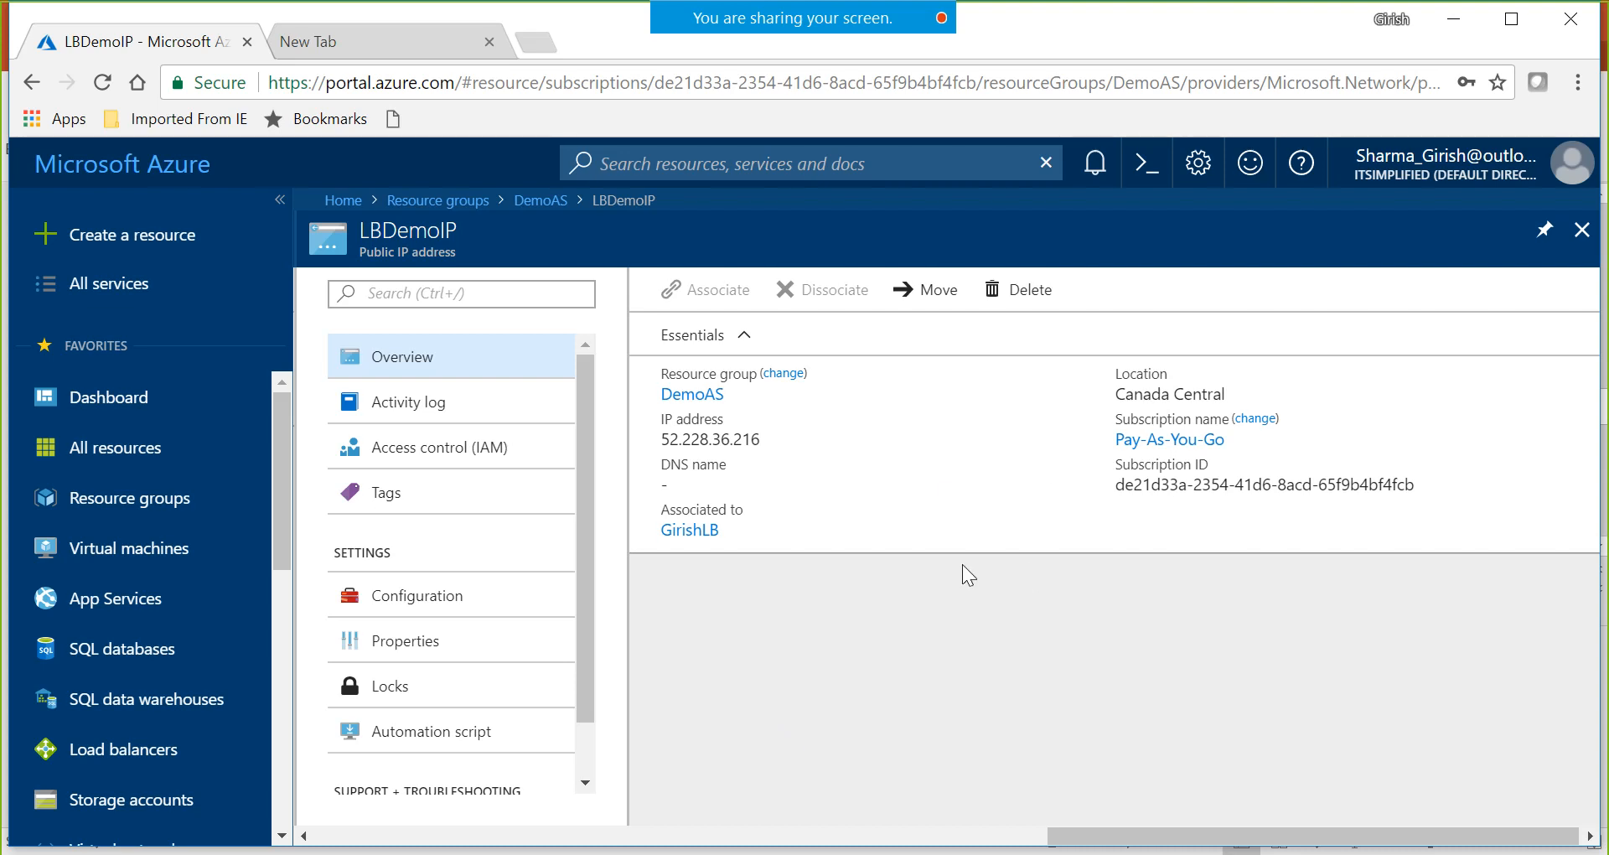
{"action": "mouse_move", "coordinate": [775, 444]}
{"action": "left_click", "coordinate": [1088, 452]}
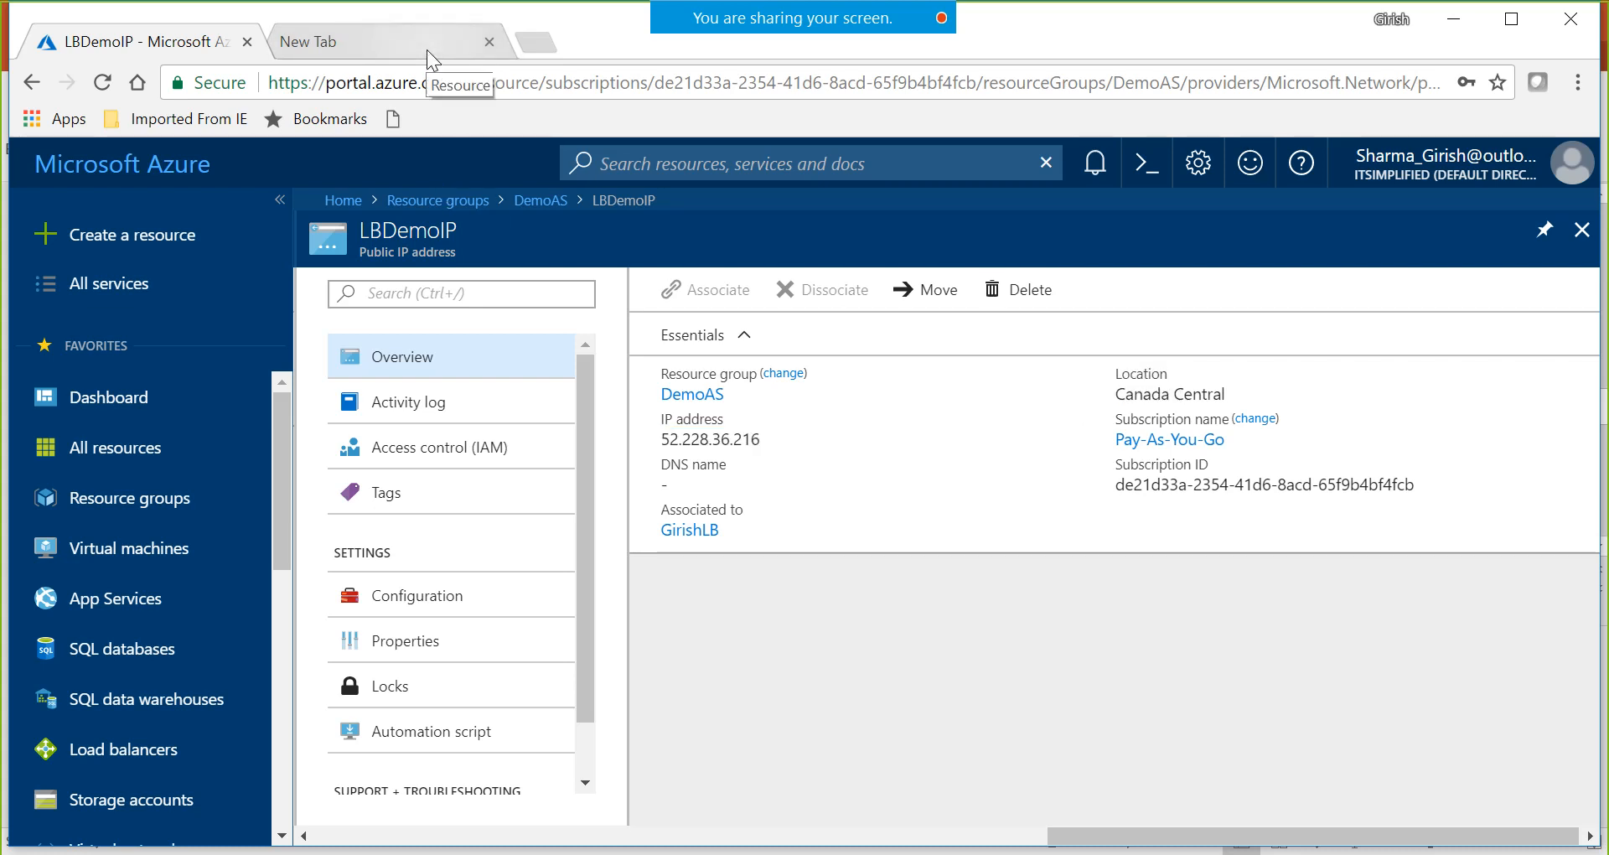
- Load the copied address 52.228.36.216 in the empty browser tab and highlight the page's welcome text
{"action": "left_click", "coordinate": [426, 48]}
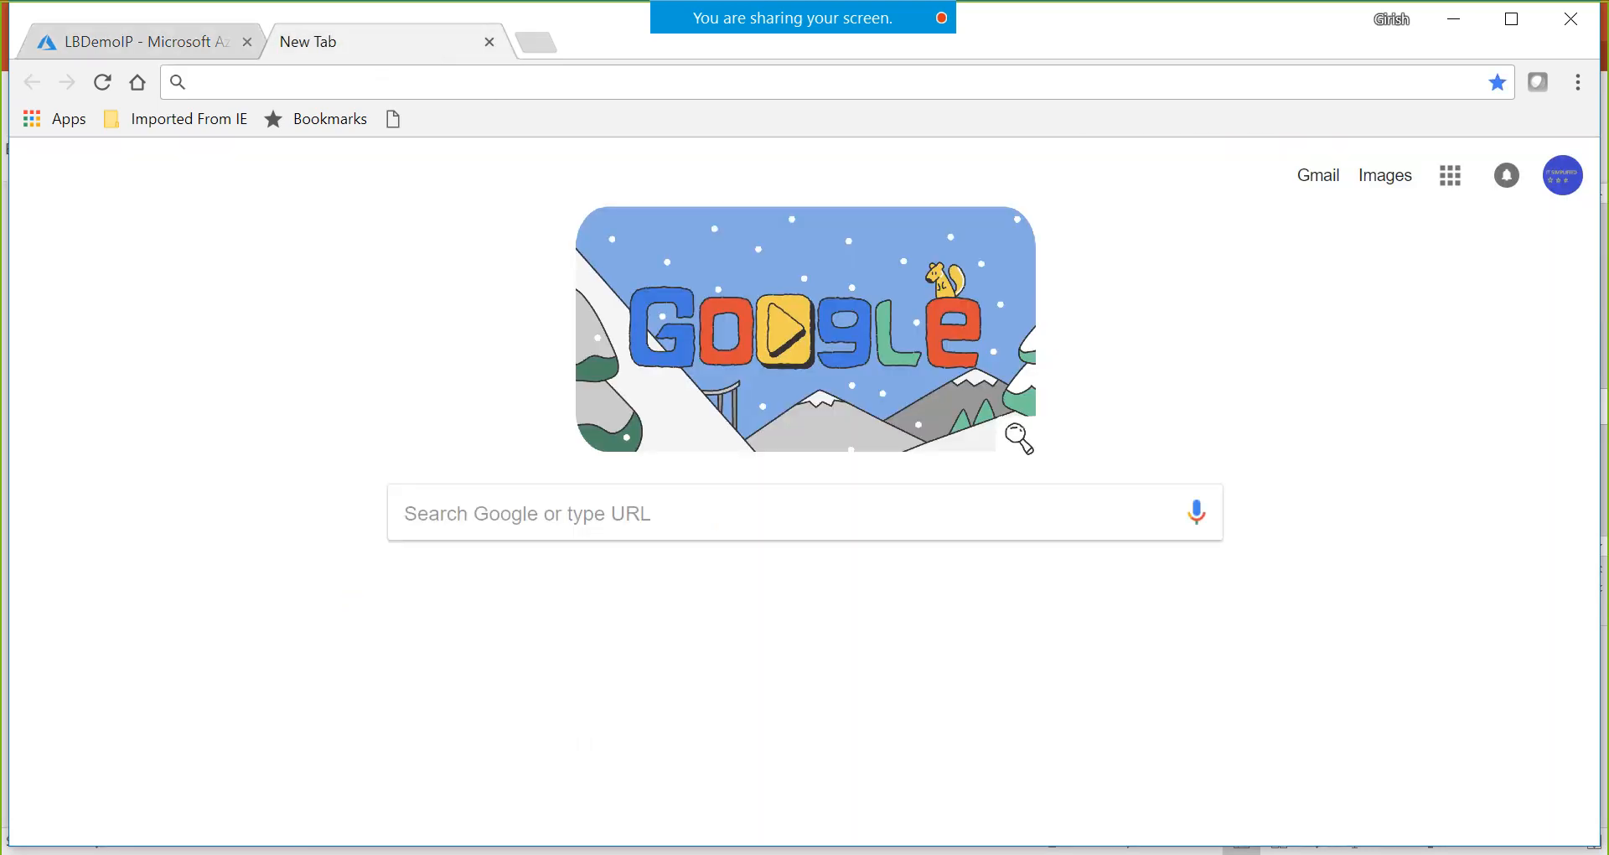
{"action": "key", "text": "ctrl+v"}
{"action": "key", "text": "Return"}
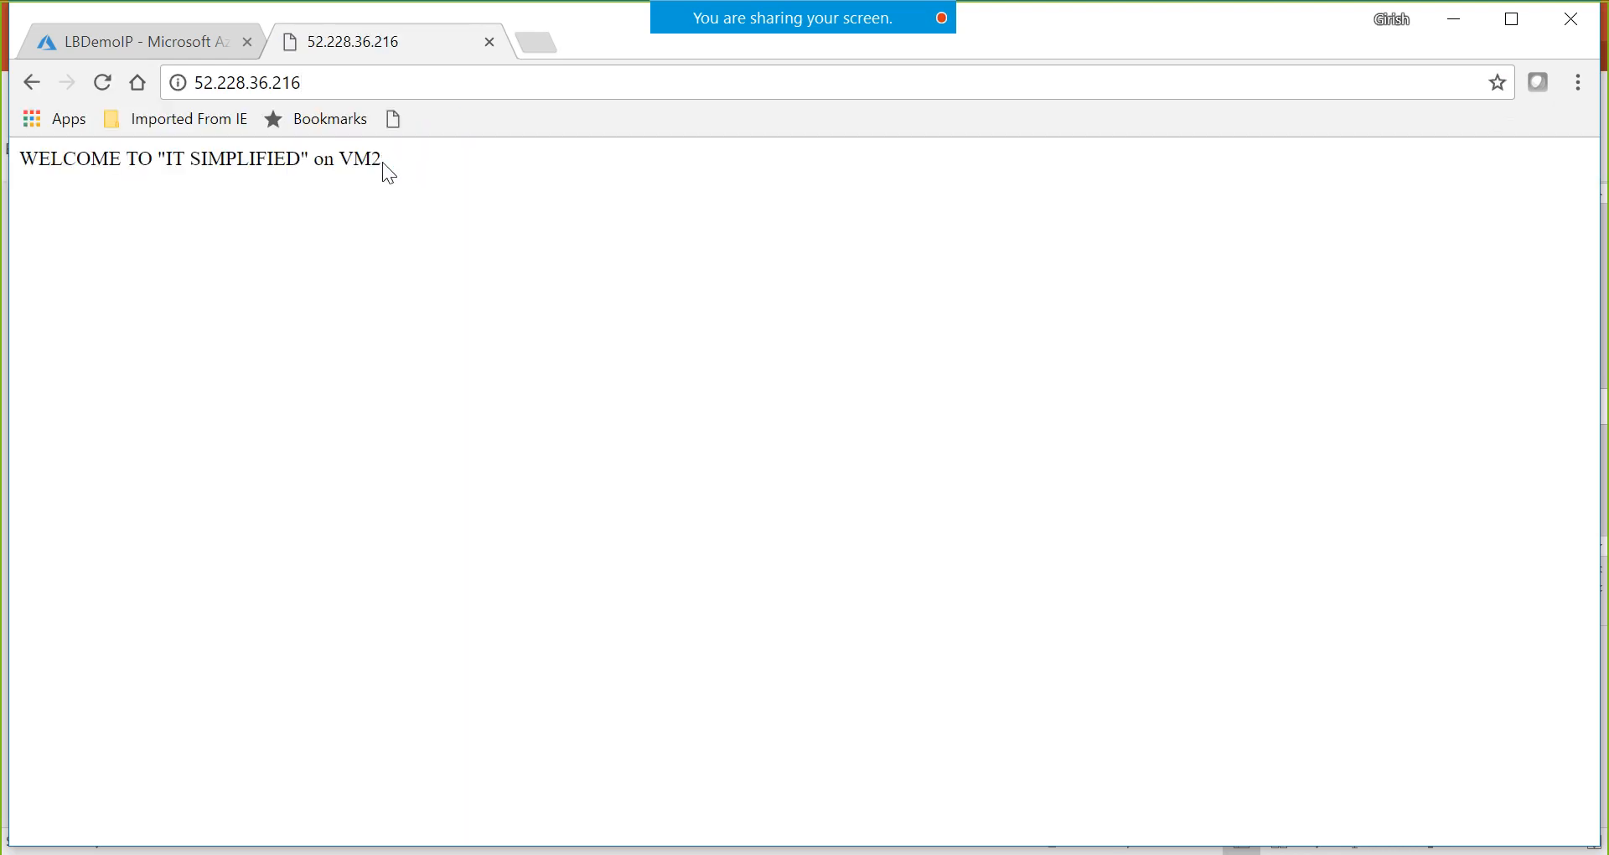
{"action": "left_click_drag", "start_coordinate": [383, 163], "coordinate": [18, 154]}
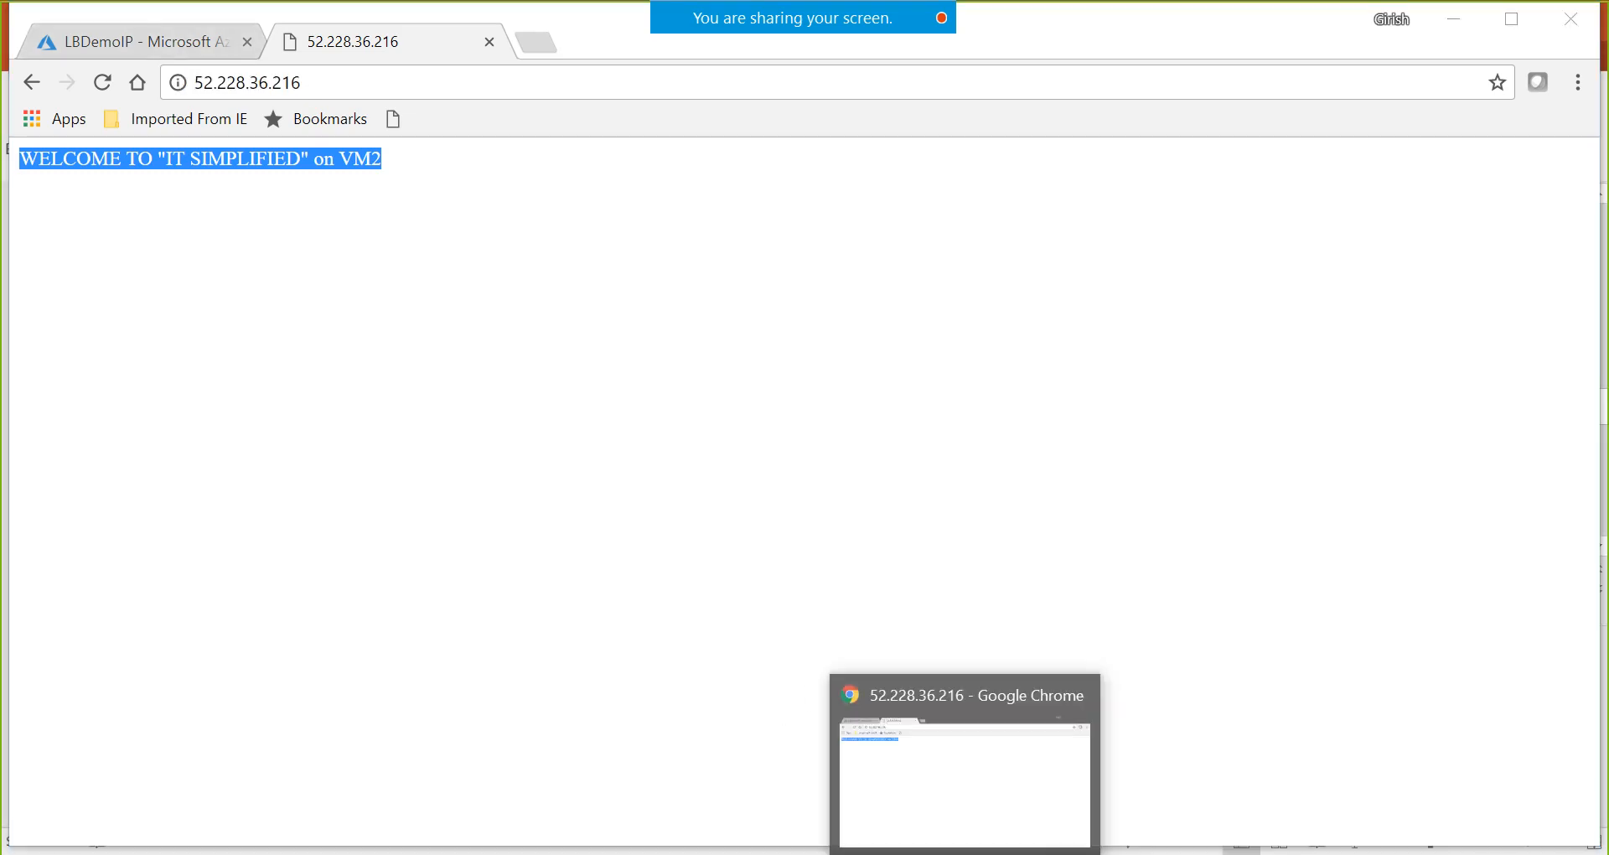
{"action": "key", "text": "alt+Tab"}
{"action": "key", "text": "alt+Tab"}
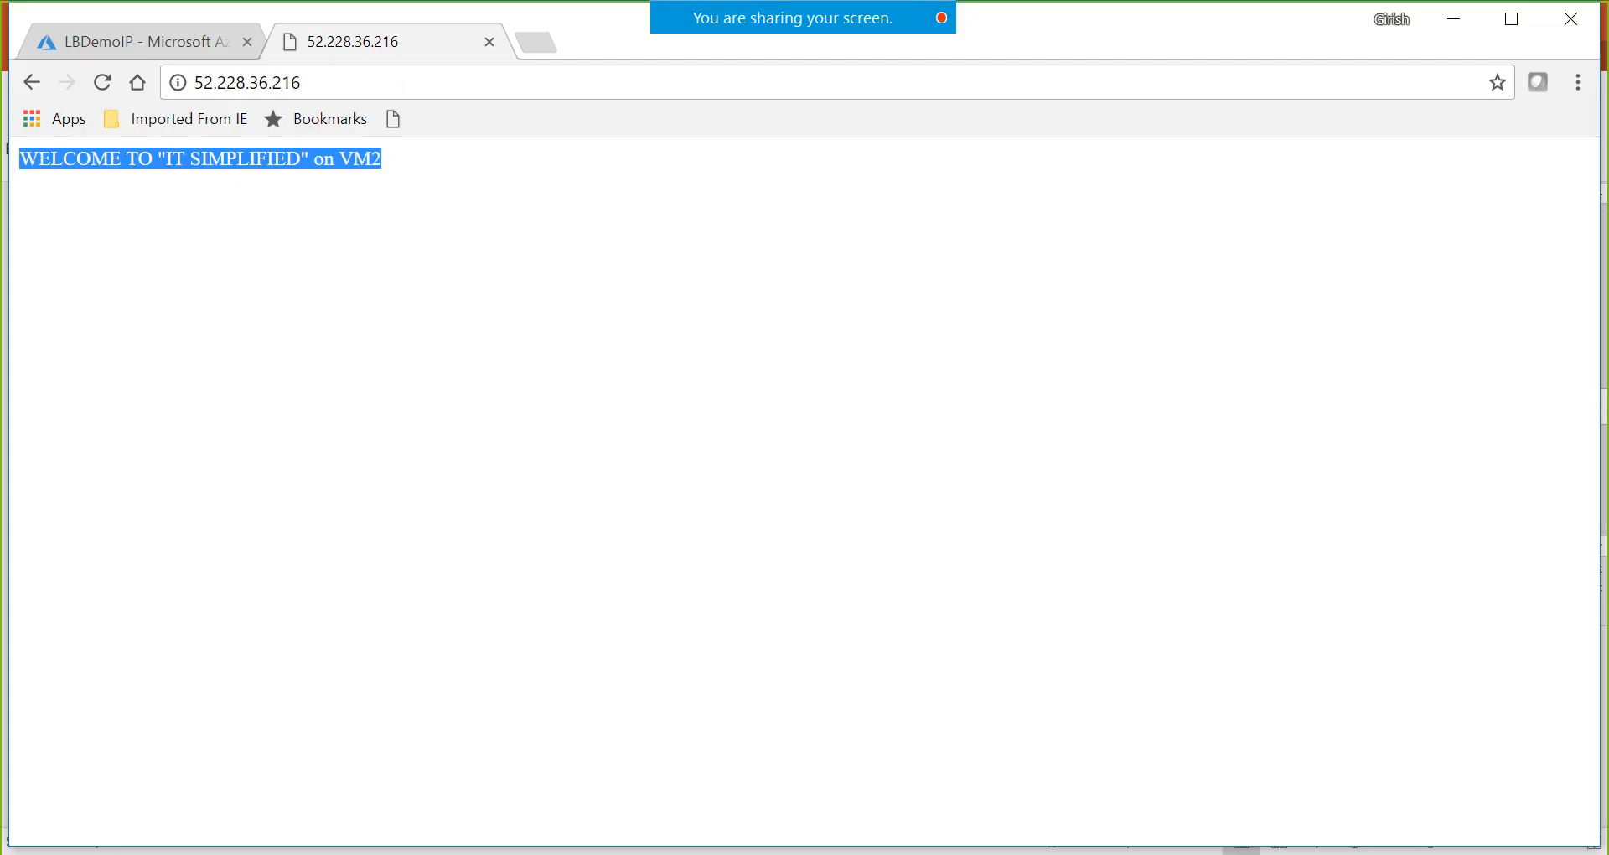
- Stop the VM2 virtual machine from the Azure virtual machines list and check the stop command's progress in the notifications
{"action": "left_click", "coordinate": [176, 42]}
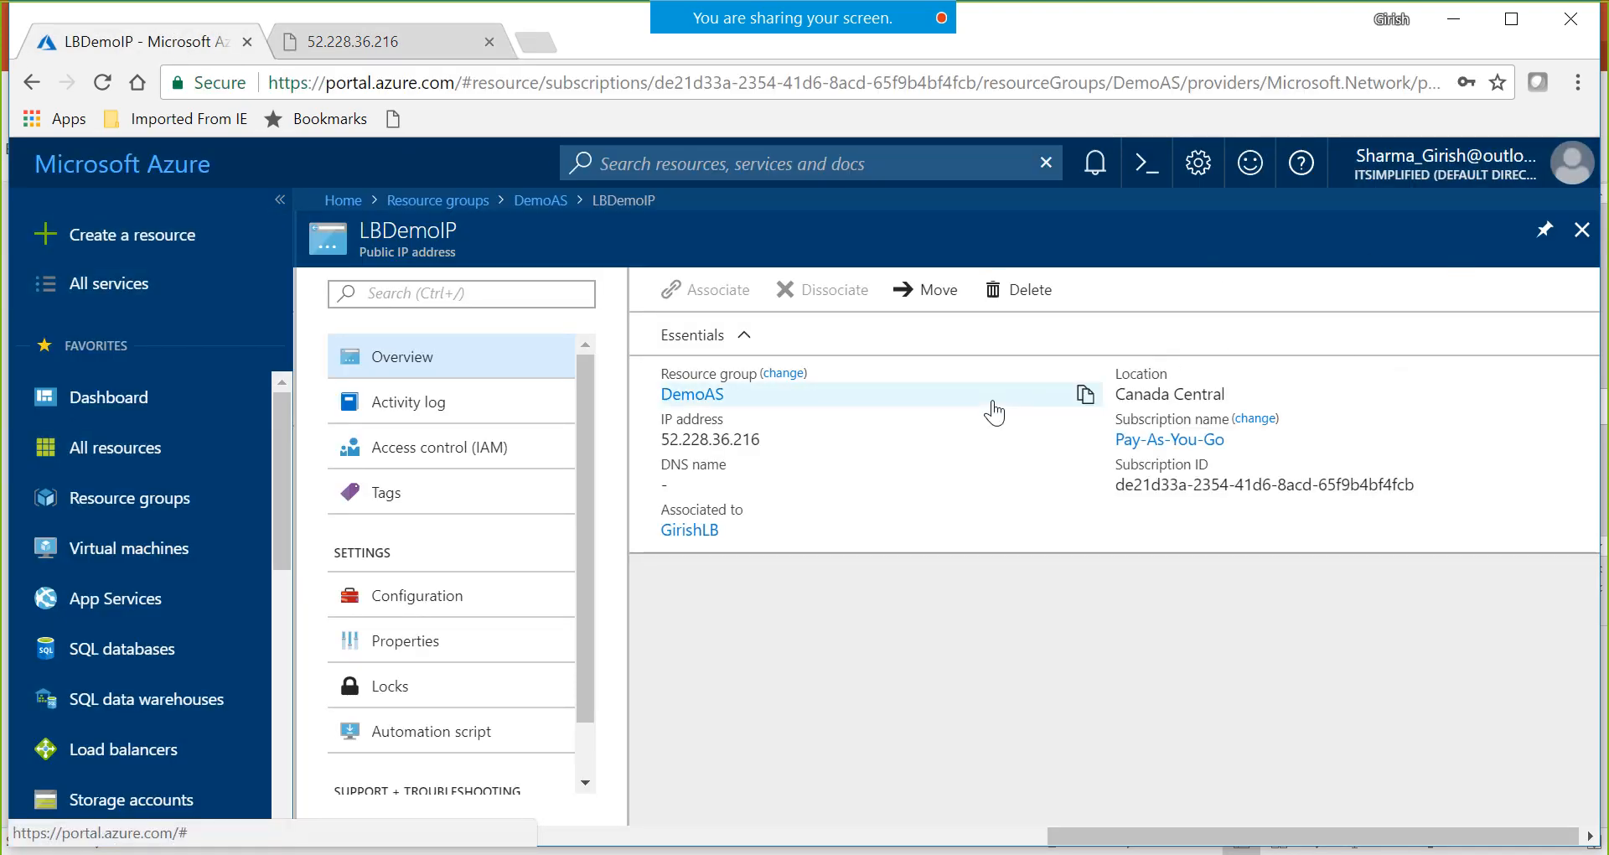
{"action": "left_click", "coordinate": [127, 548]}
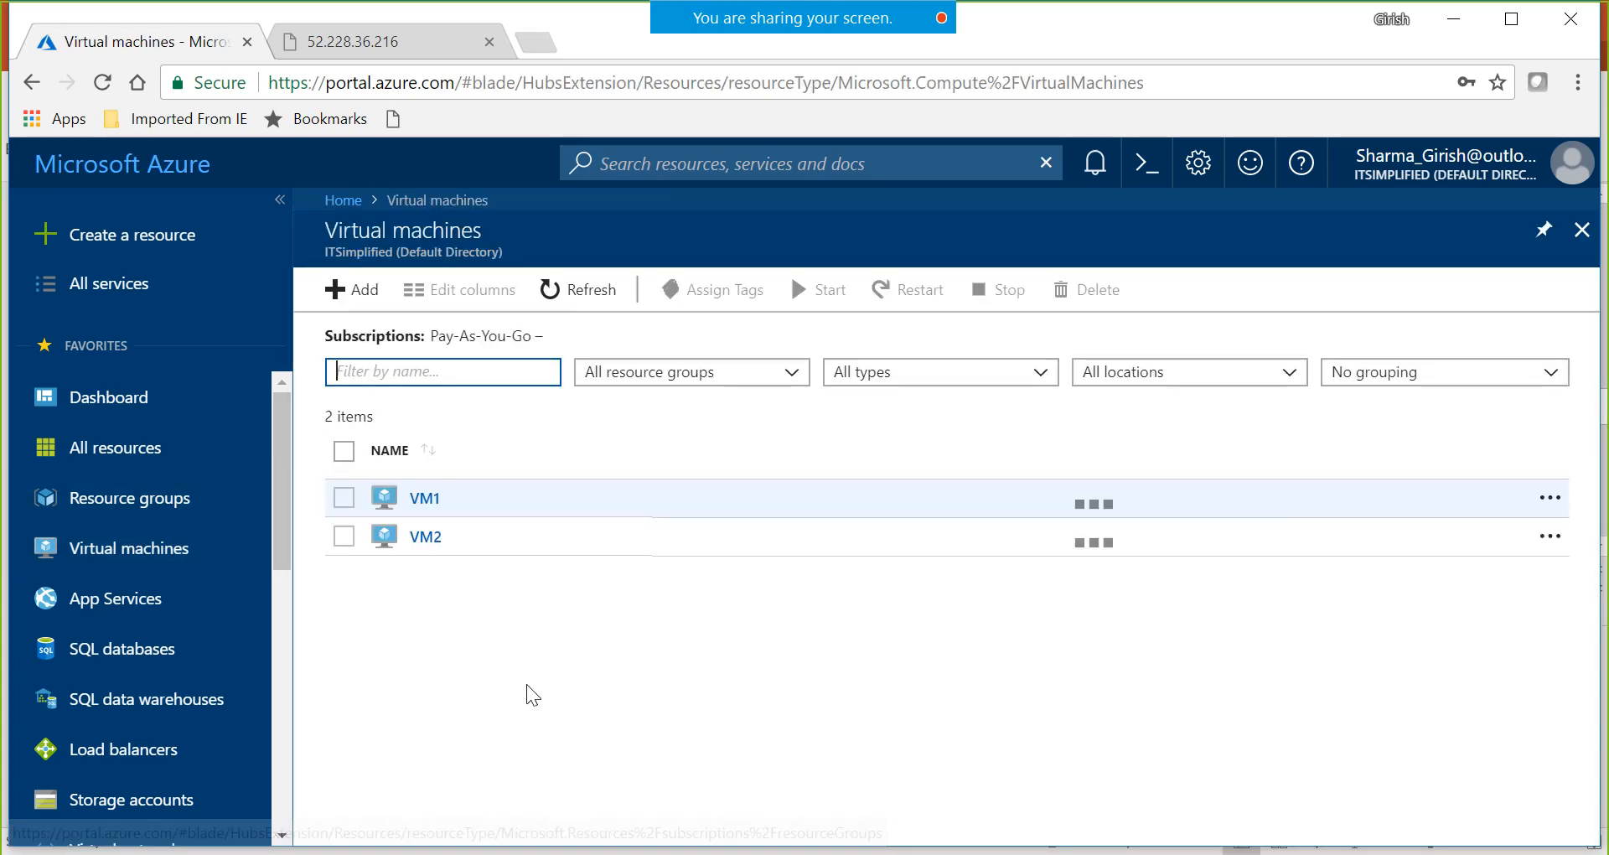
{"action": "left_click", "coordinate": [345, 537]}
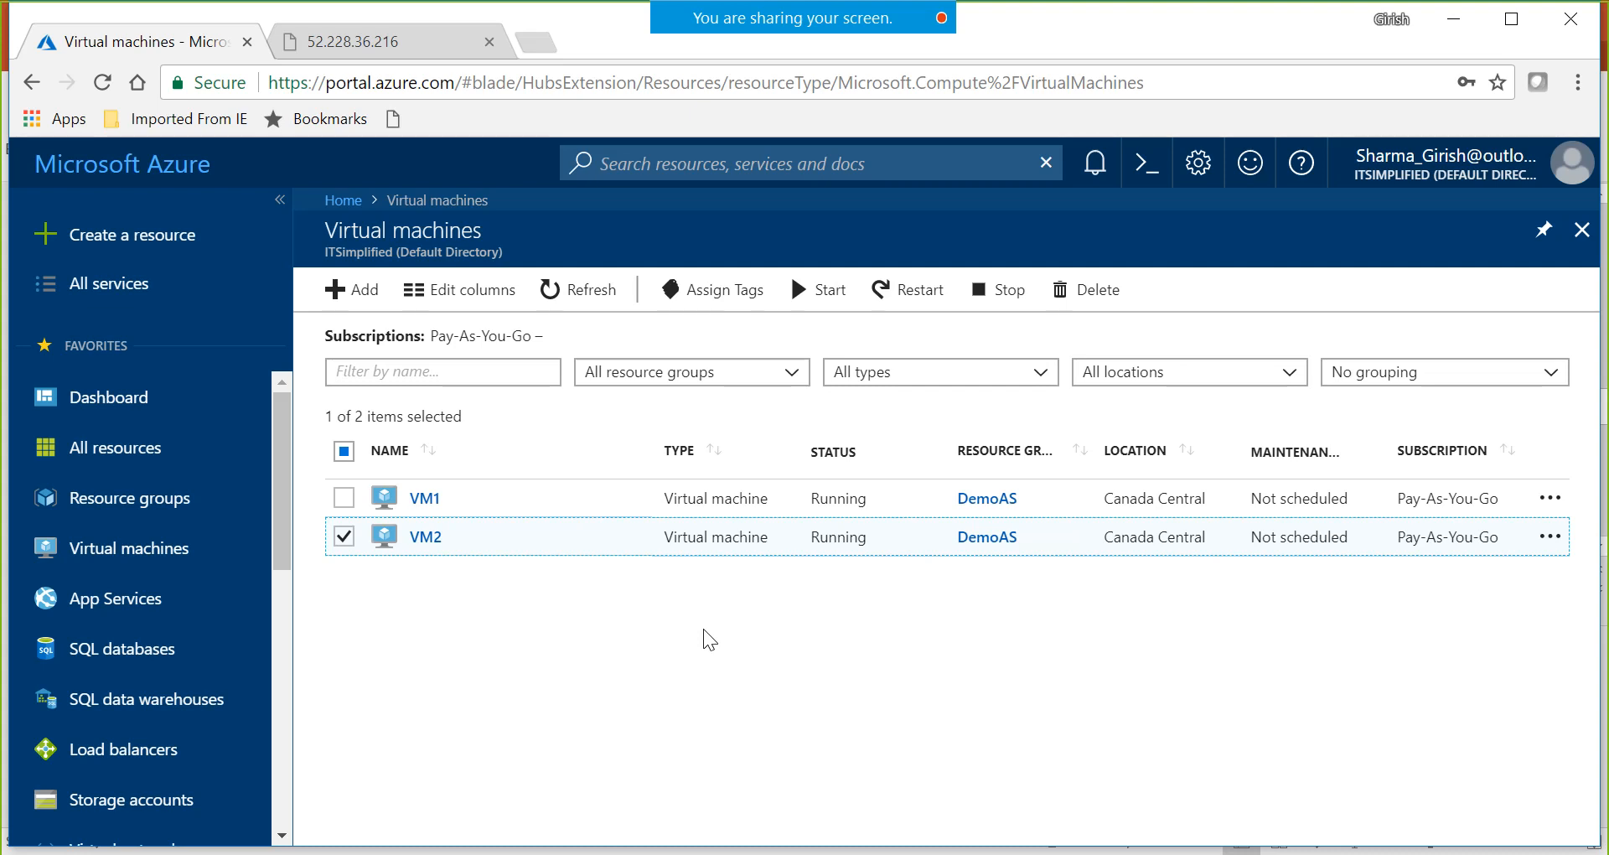
{"action": "left_click", "coordinate": [1025, 303]}
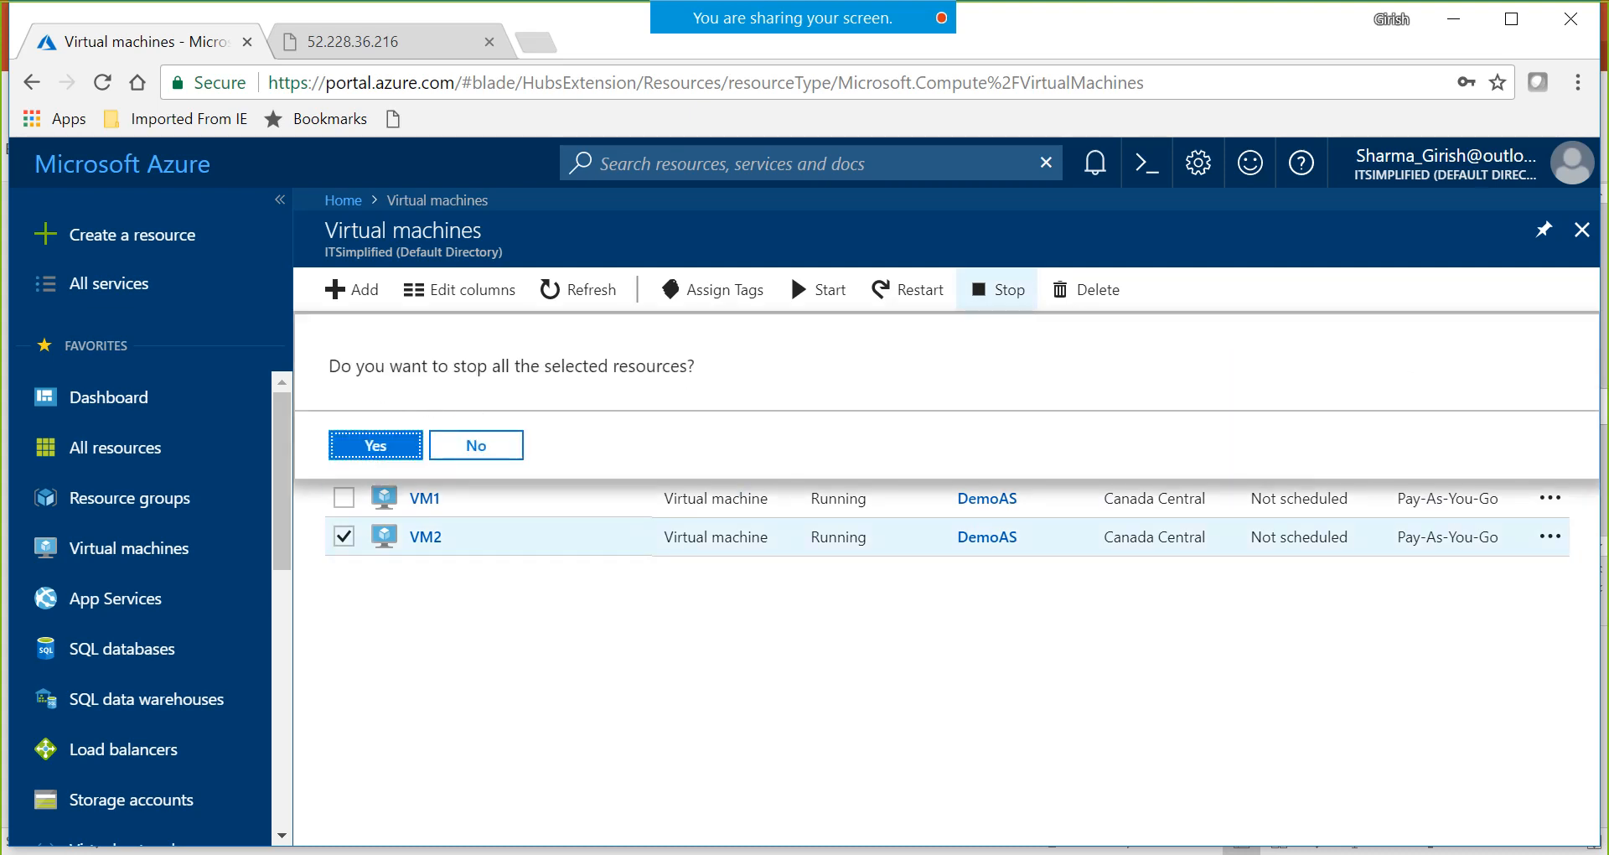
{"action": "left_click", "coordinate": [377, 446]}
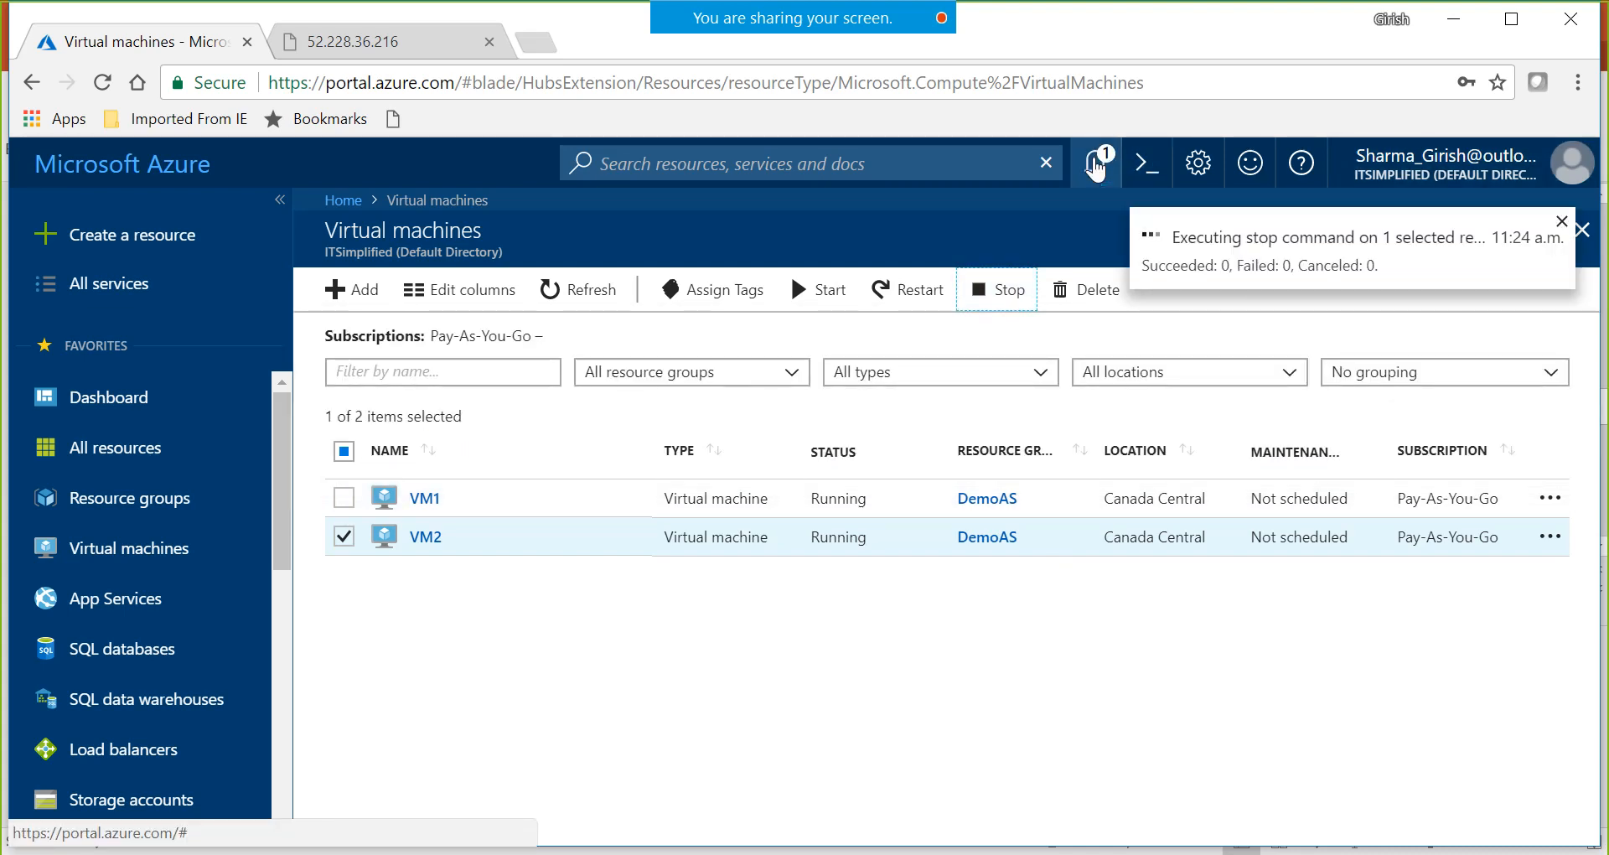
{"action": "left_click", "coordinate": [1098, 164]}
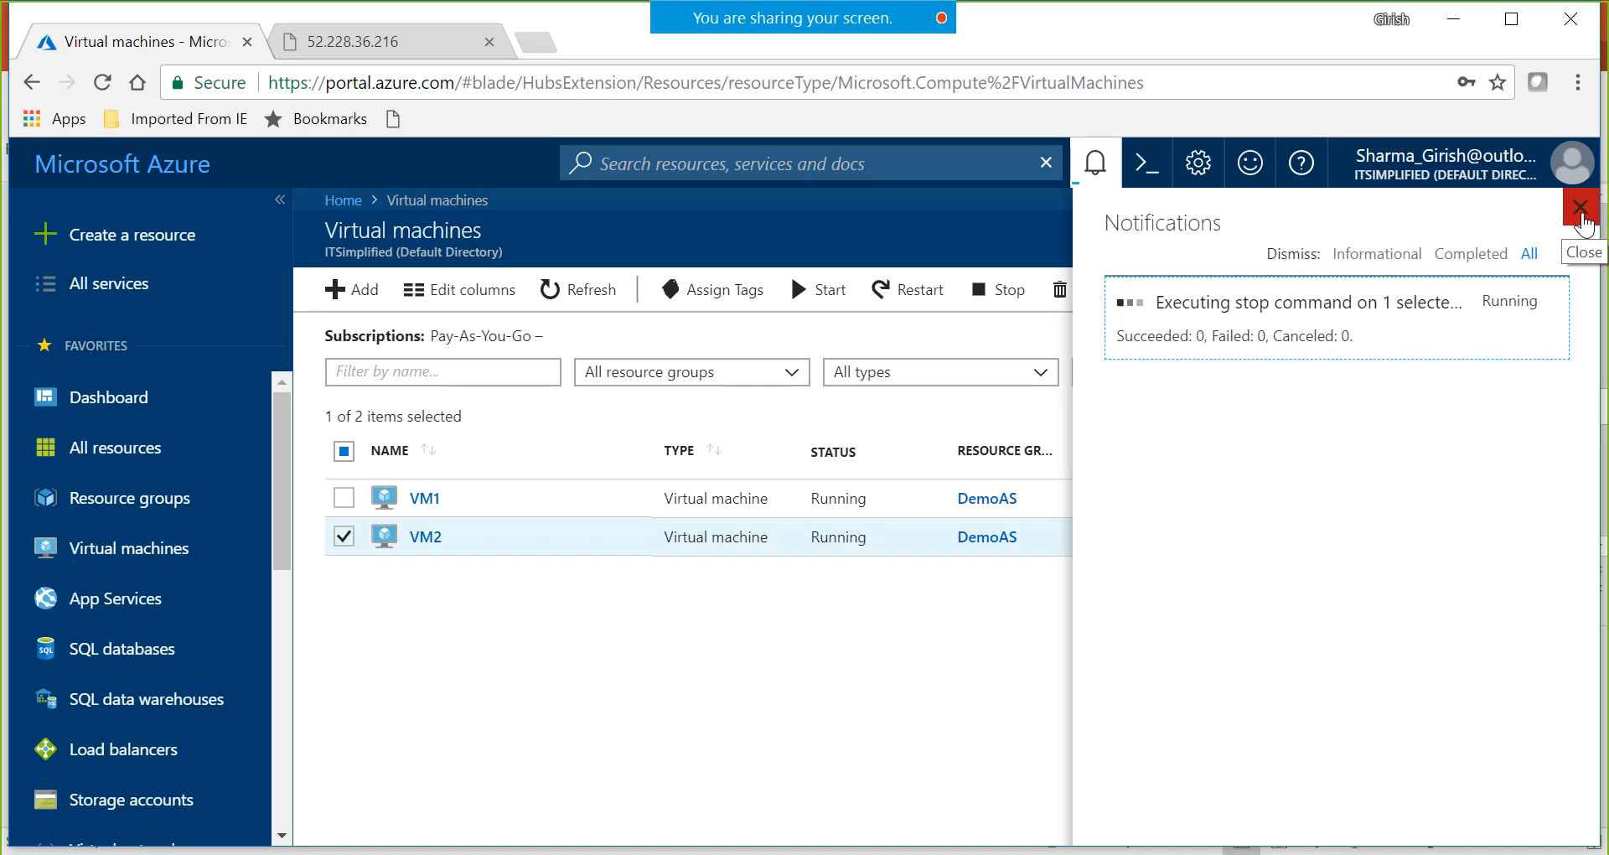
{"action": "left_click", "coordinate": [803, 731]}
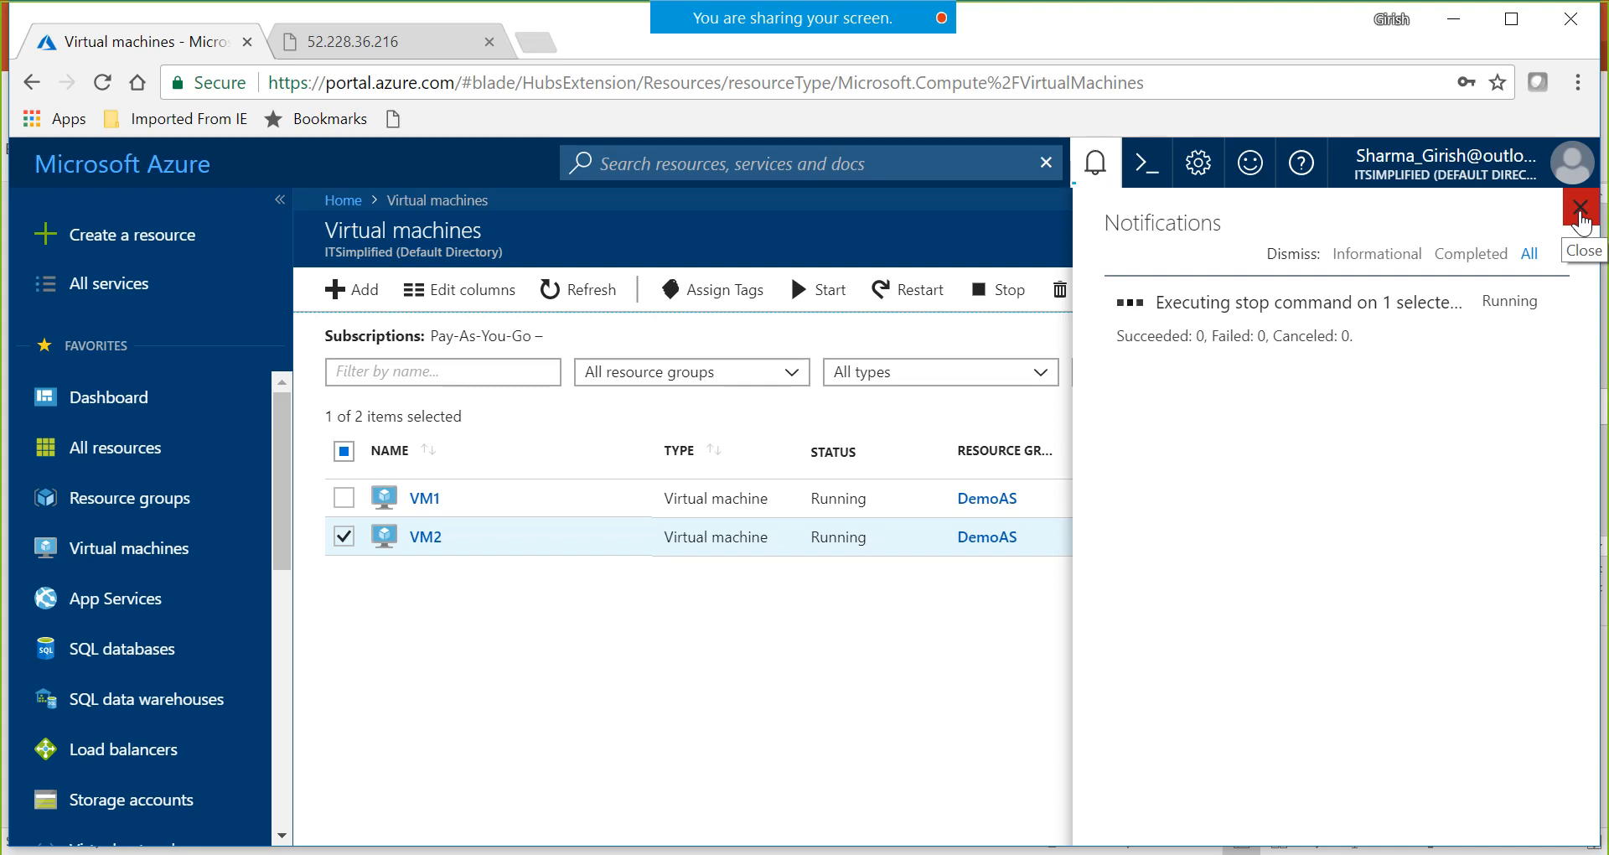
- Reload 52.228.36.216 in its browser tab to test the load balancer's failover, and highlight the page's welcome text
{"action": "left_click", "coordinate": [317, 53]}
{"action": "left_click", "coordinate": [248, 82]}
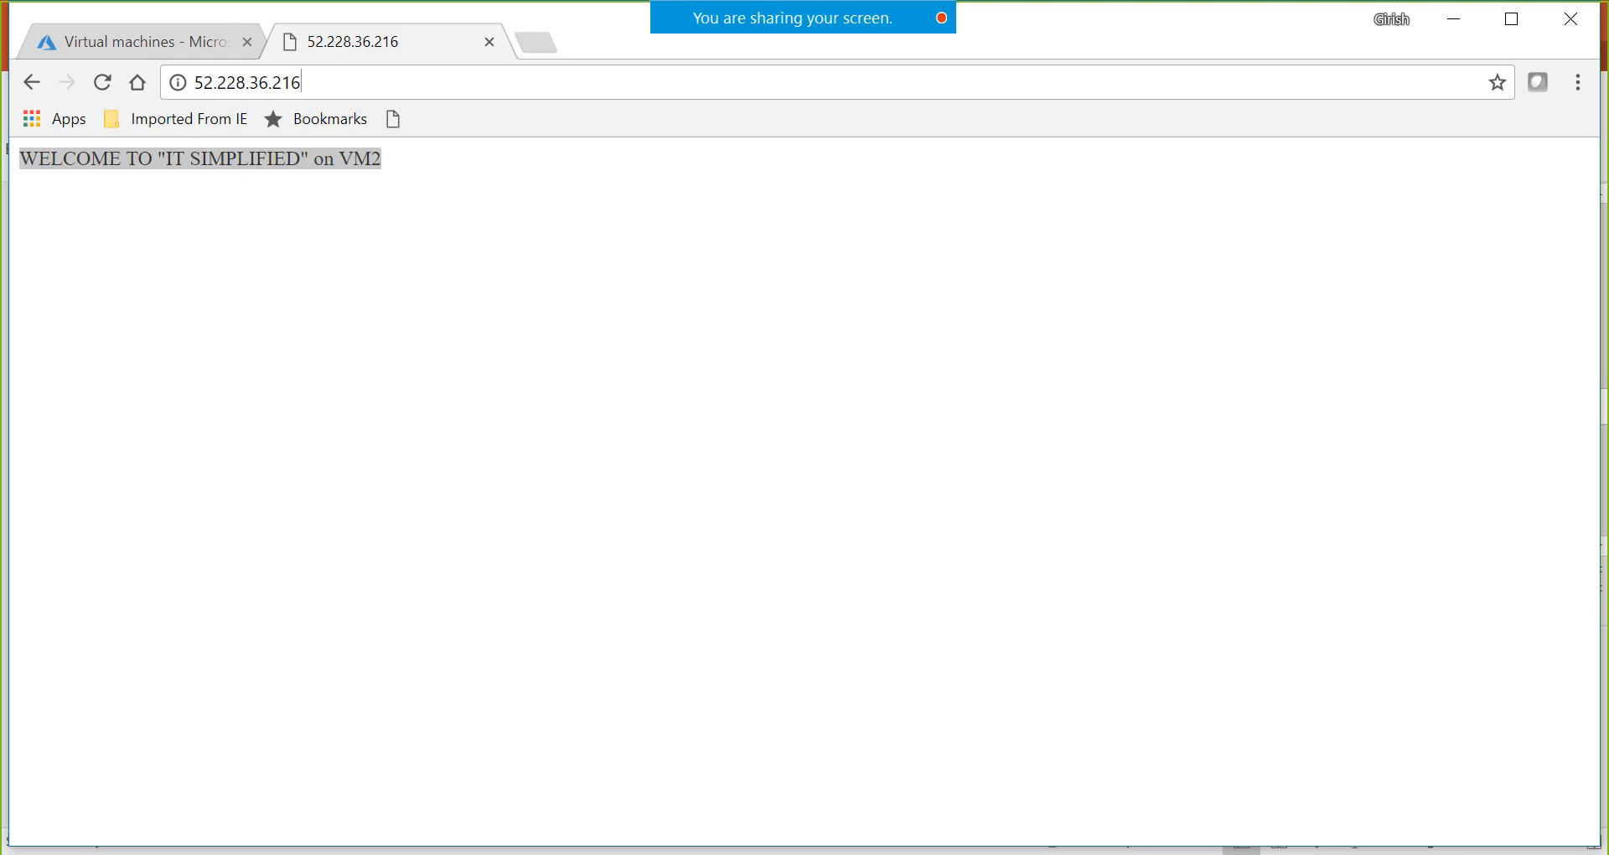
{"action": "key", "text": "Return"}
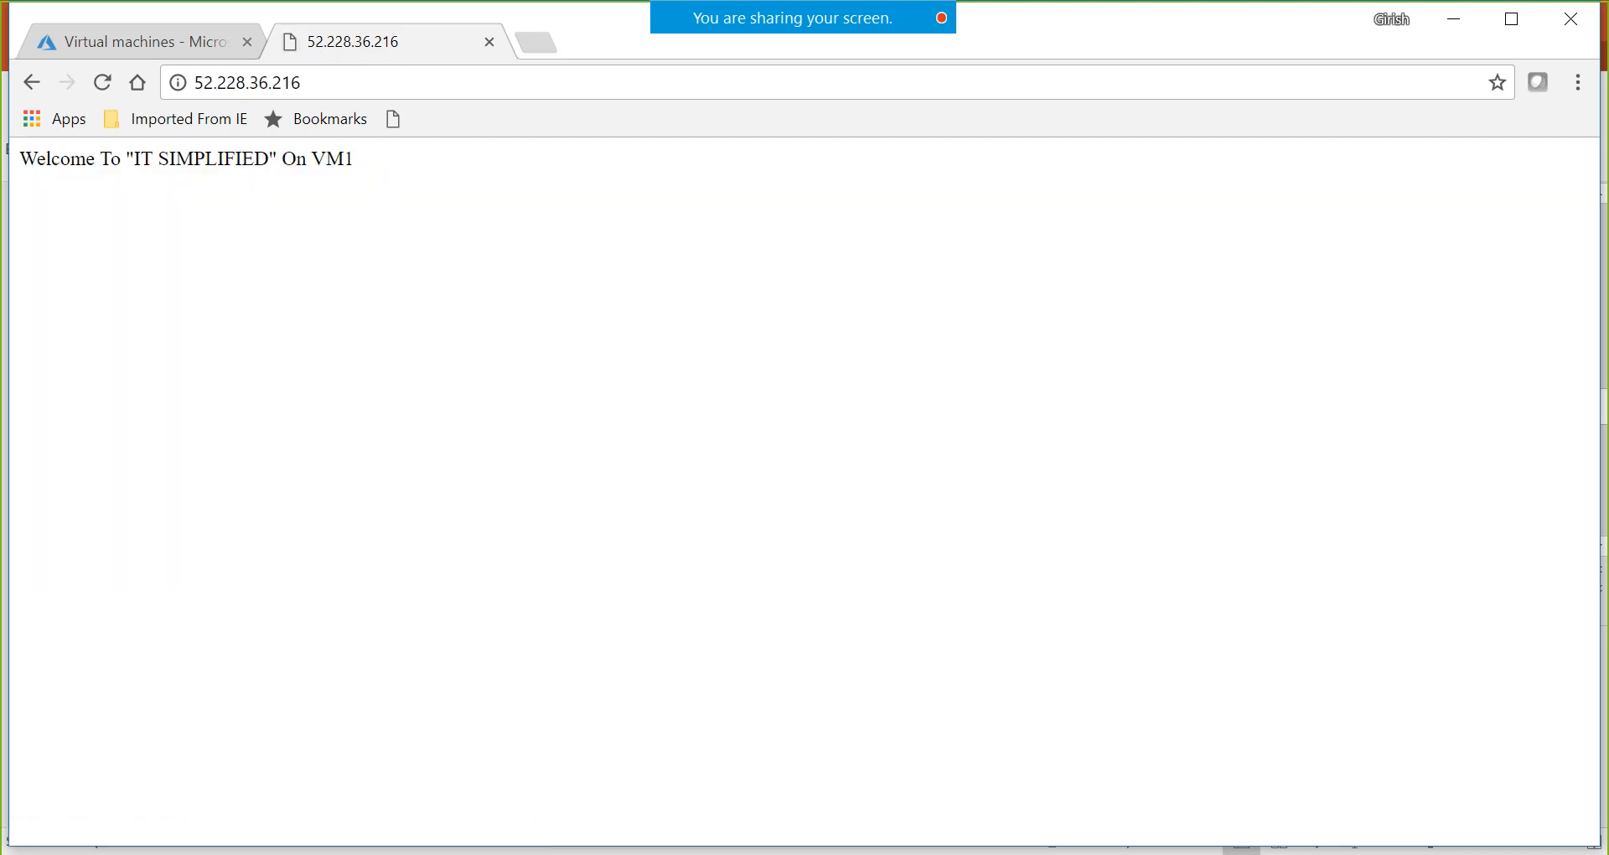
{"action": "left_click_drag", "start_coordinate": [355, 159], "coordinate": [13, 159]}
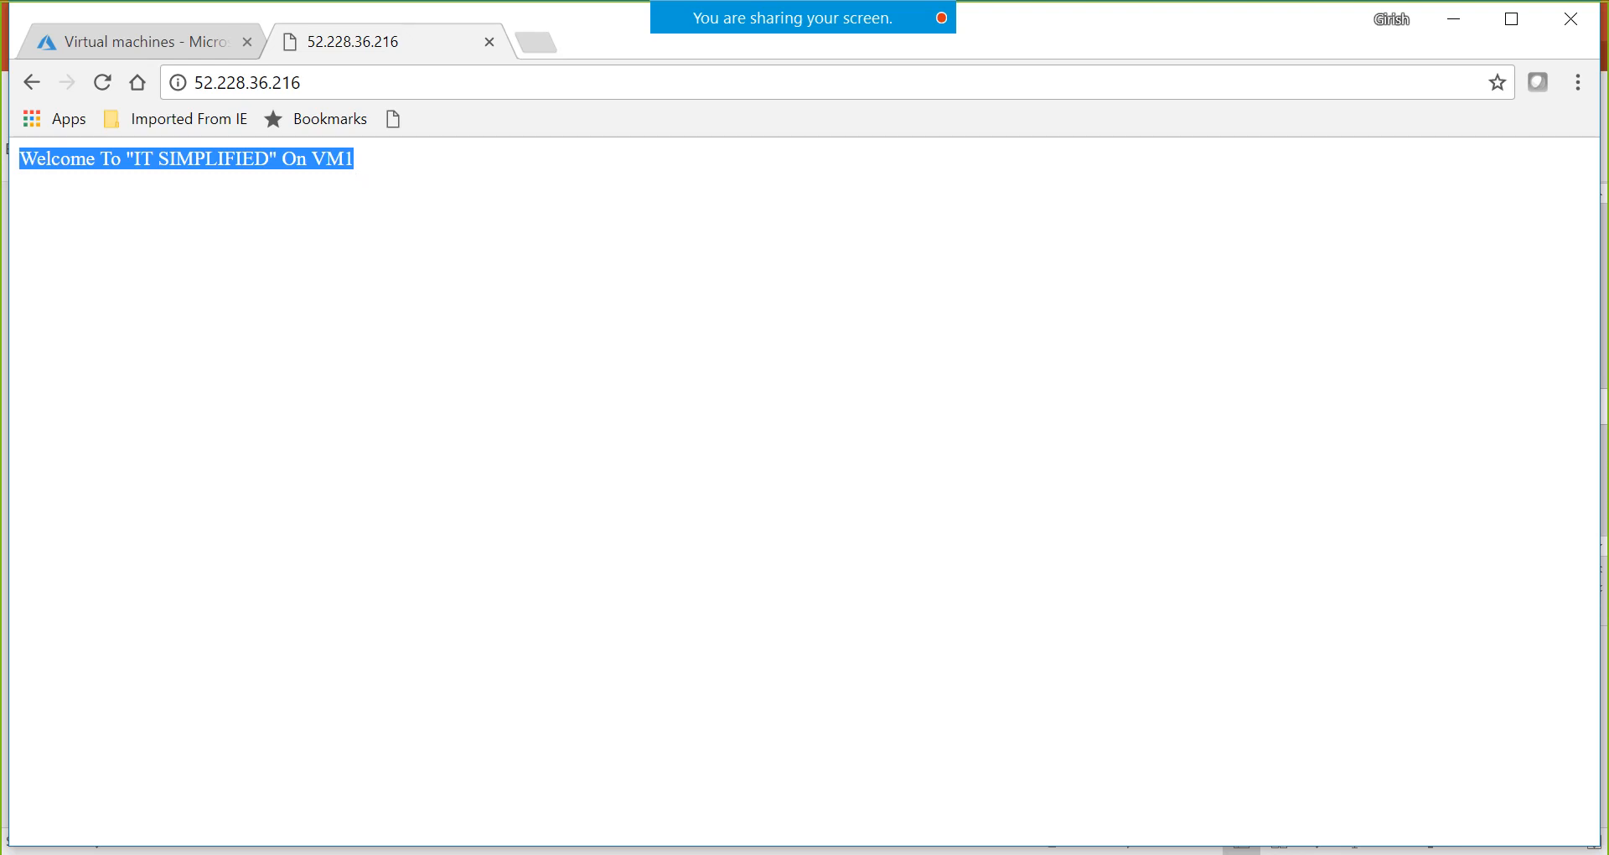
- Return to the Azure virtual machines list and close the notifications showing the stop command's progress
{"action": "left_click_drag", "start_coordinate": [240, 162], "coordinate": [154, 177]}
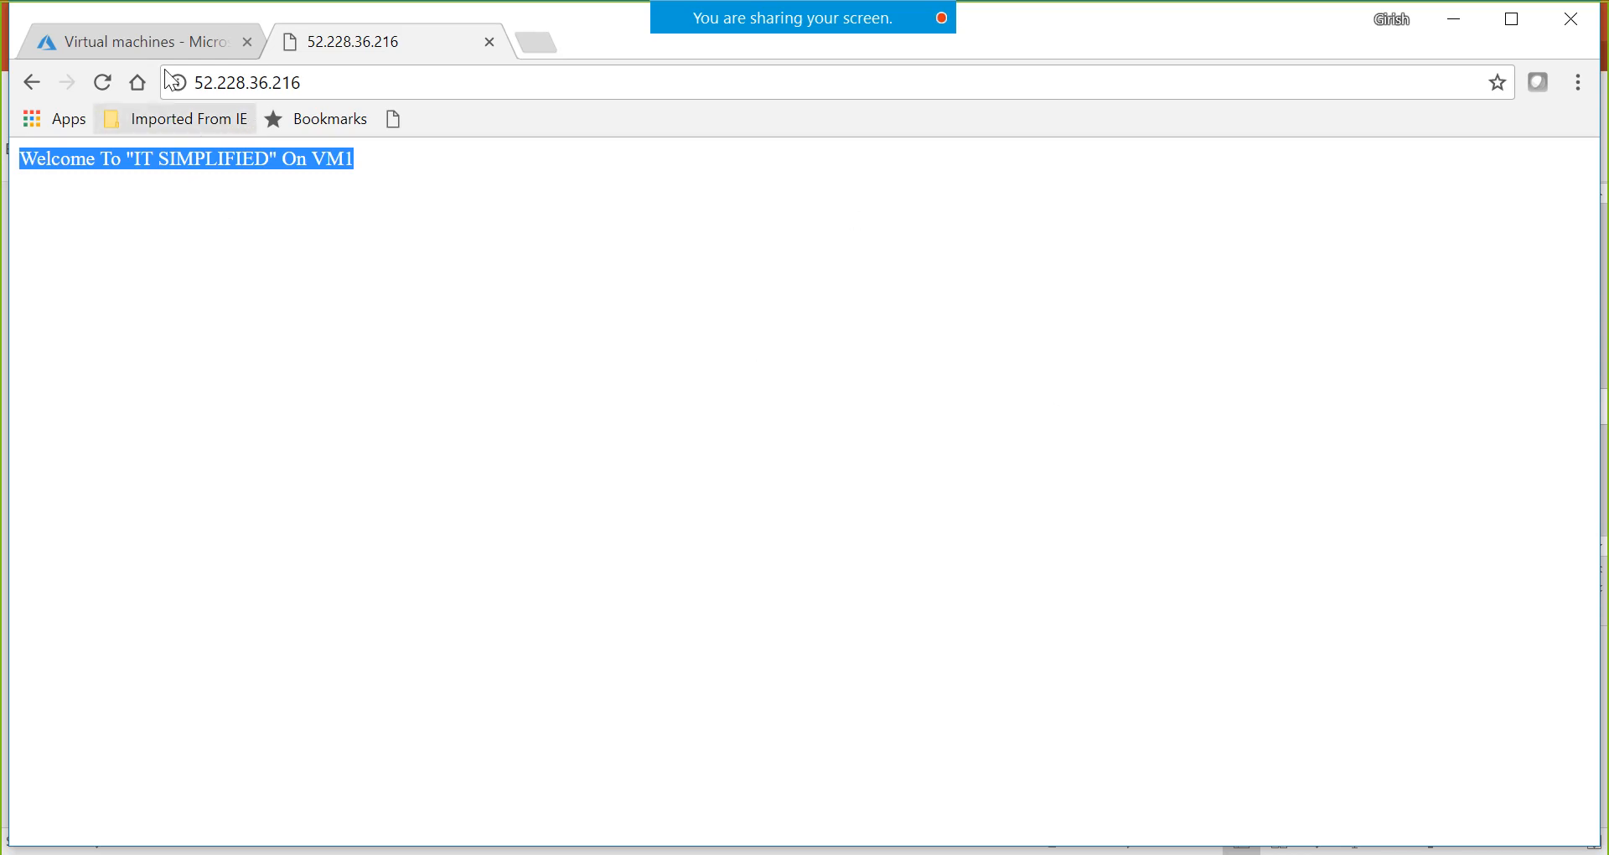
{"action": "left_click", "coordinate": [168, 44]}
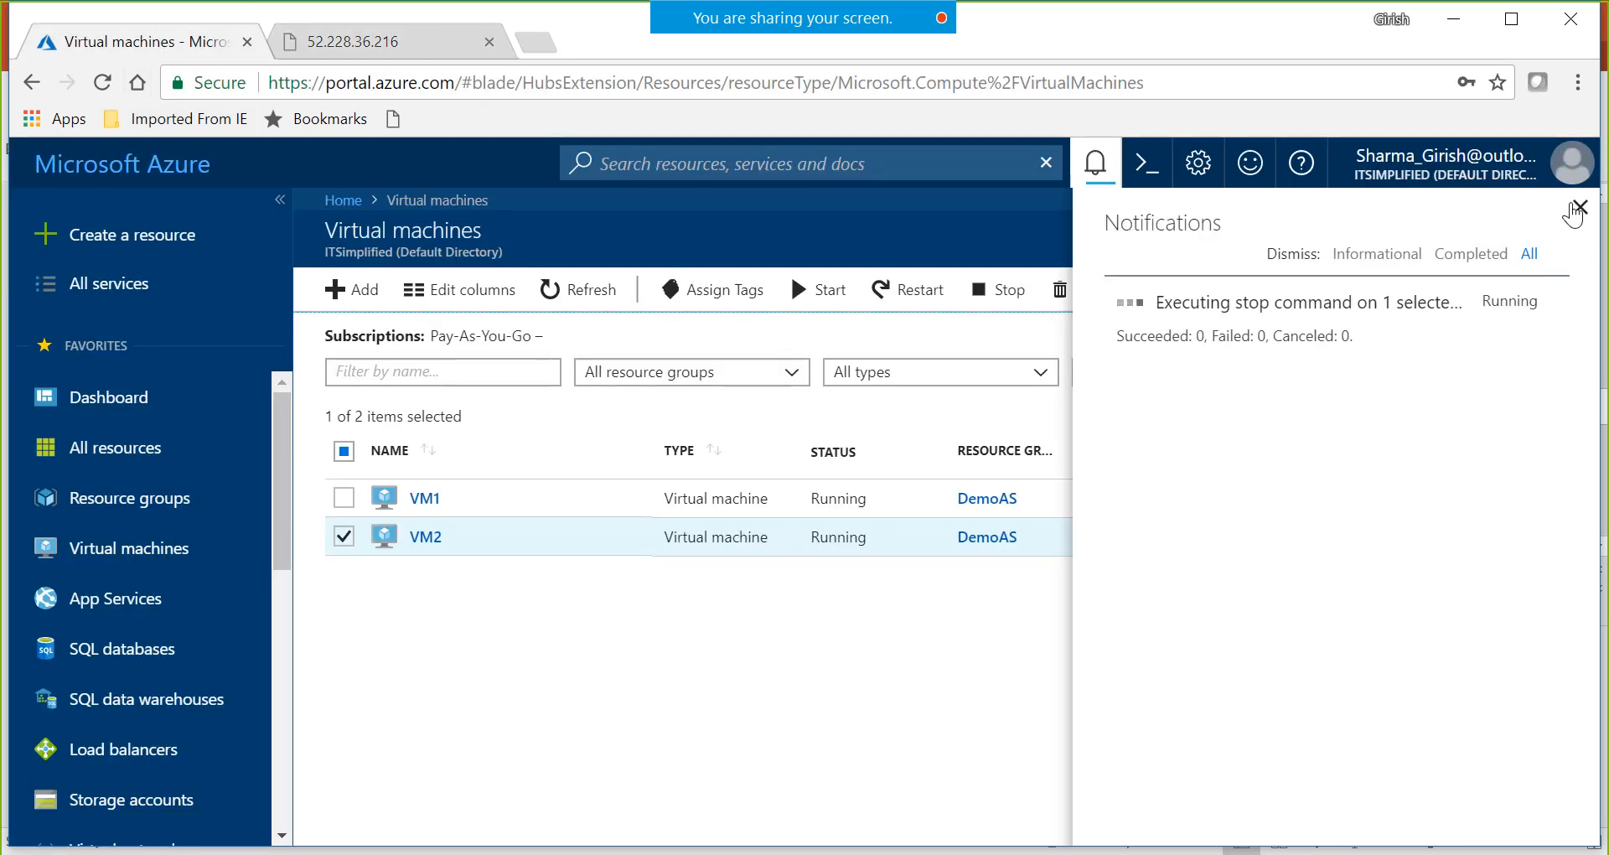
{"action": "left_click", "coordinate": [1576, 213]}
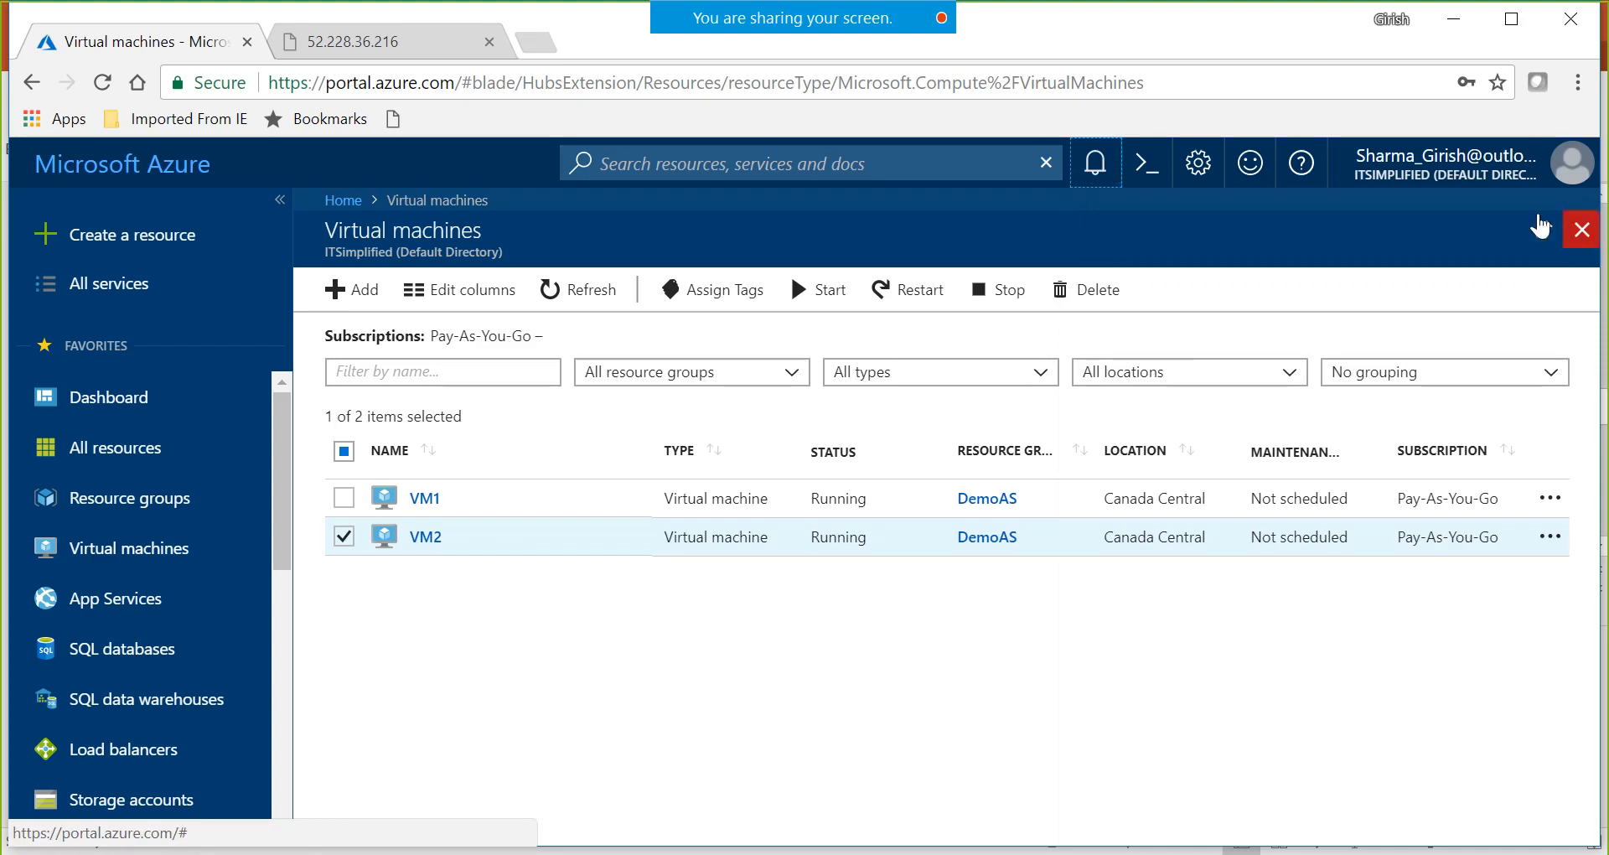
- Switch to the PowerPoint presentation, start the slide show from the availability set isolation slide, and advance past Demo to the closing Thank You slide
{"action": "left_click", "coordinate": [1050, 758]}
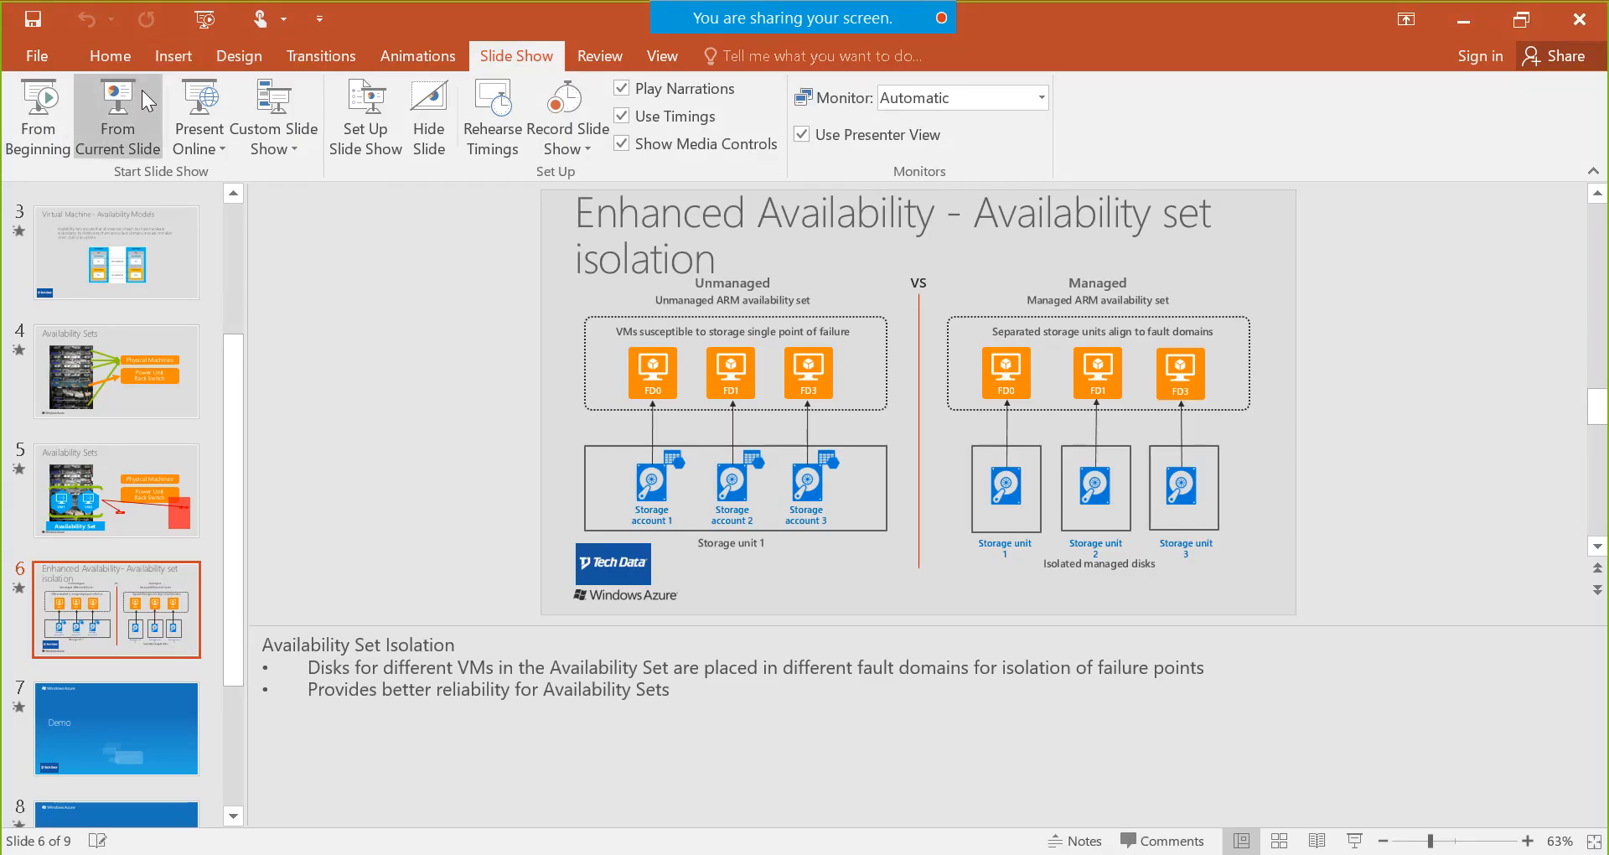
{"action": "left_click", "coordinate": [118, 136]}
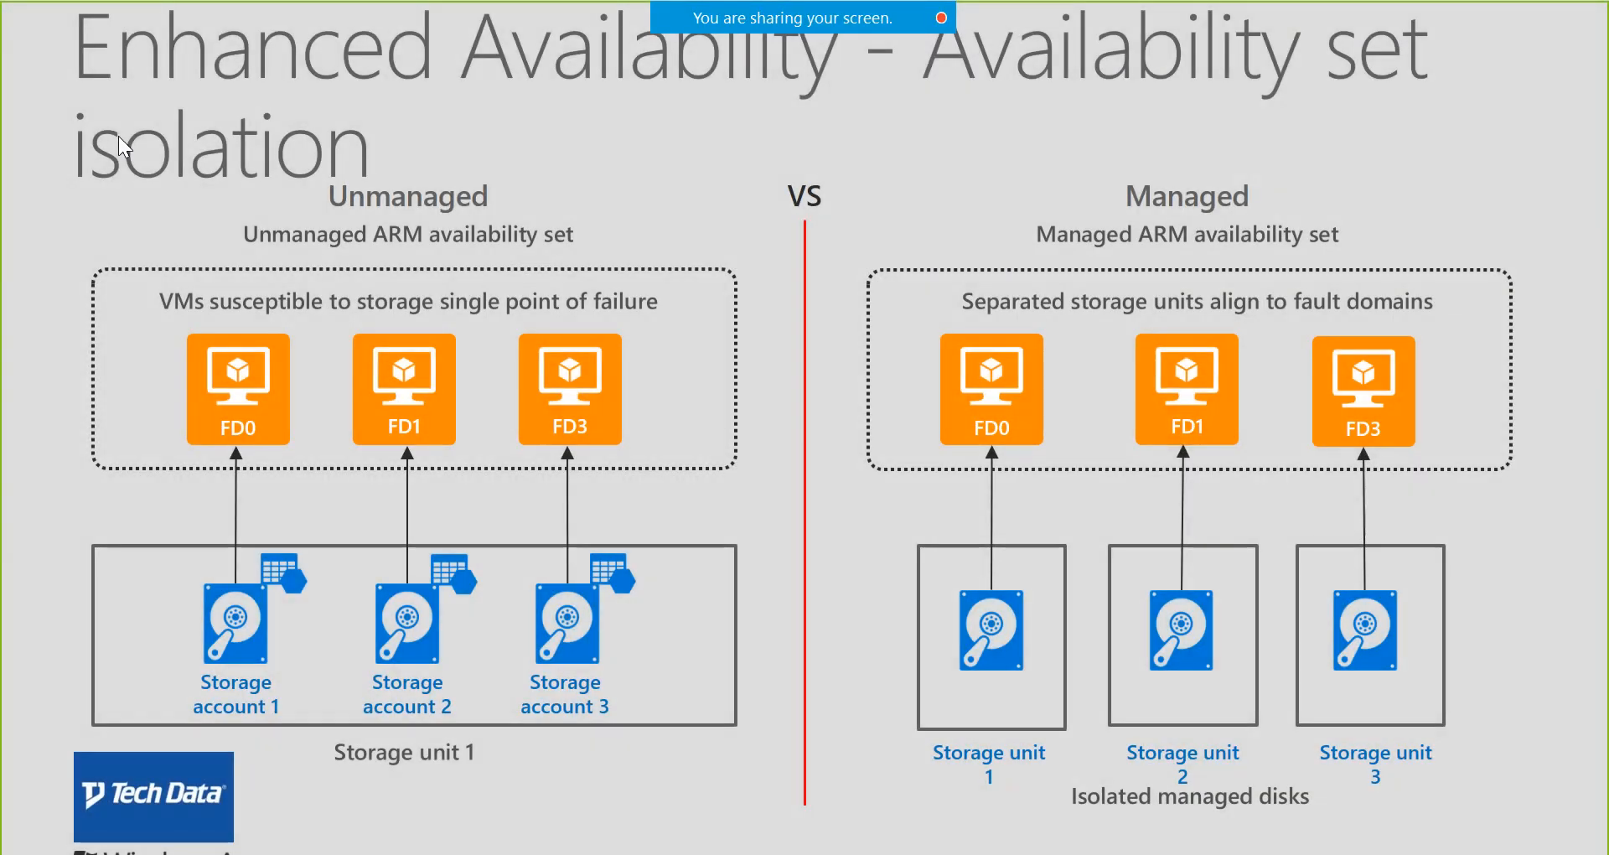
{"action": "left_click", "coordinate": [118, 136]}
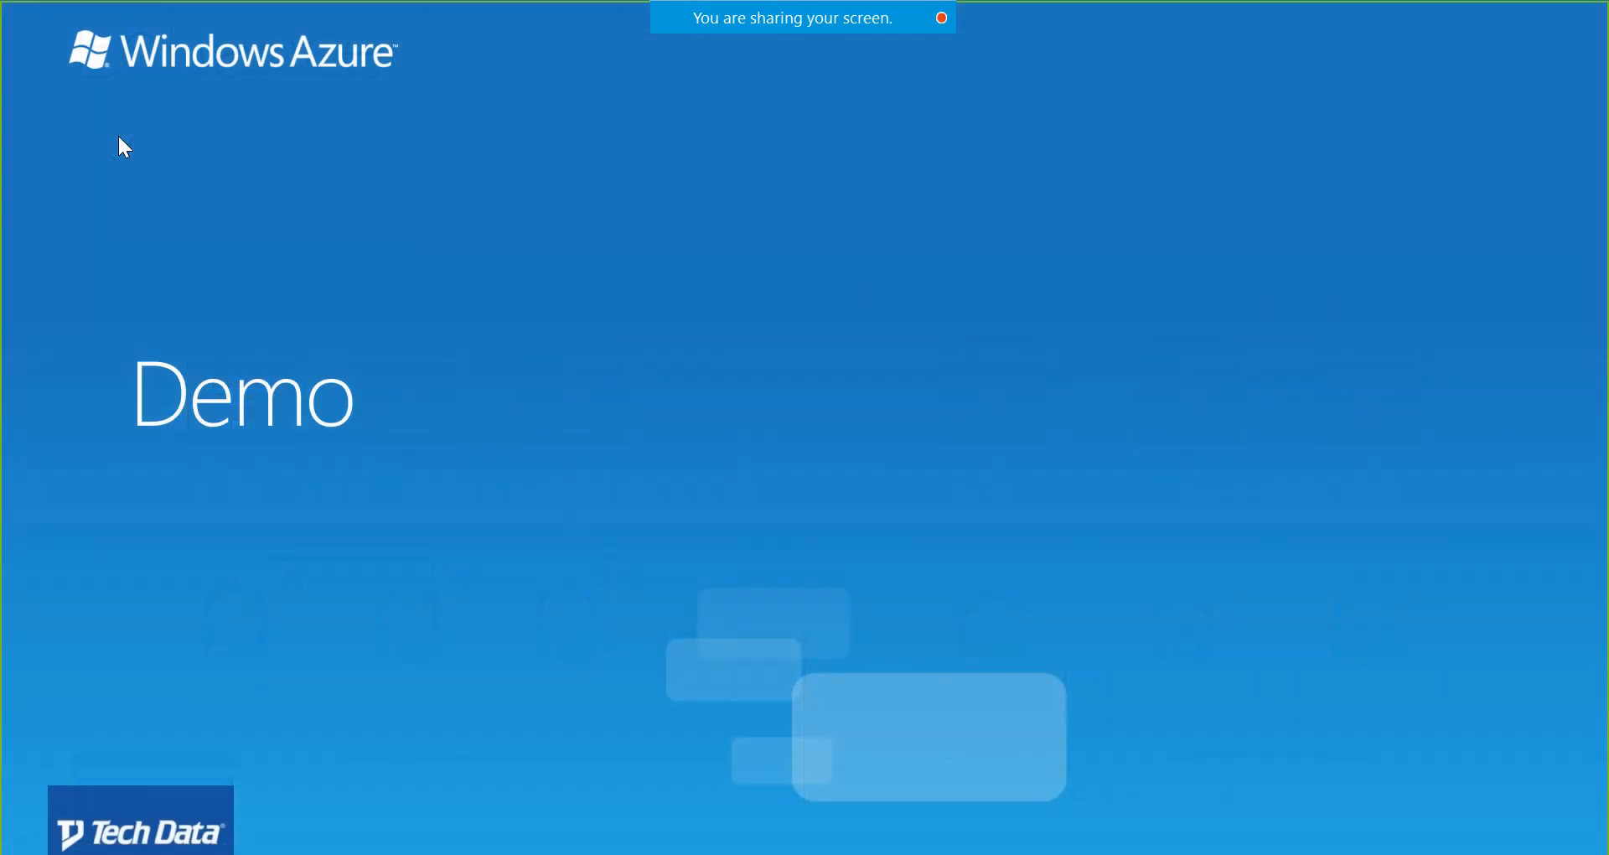
{"action": "left_click", "coordinate": [119, 139]}
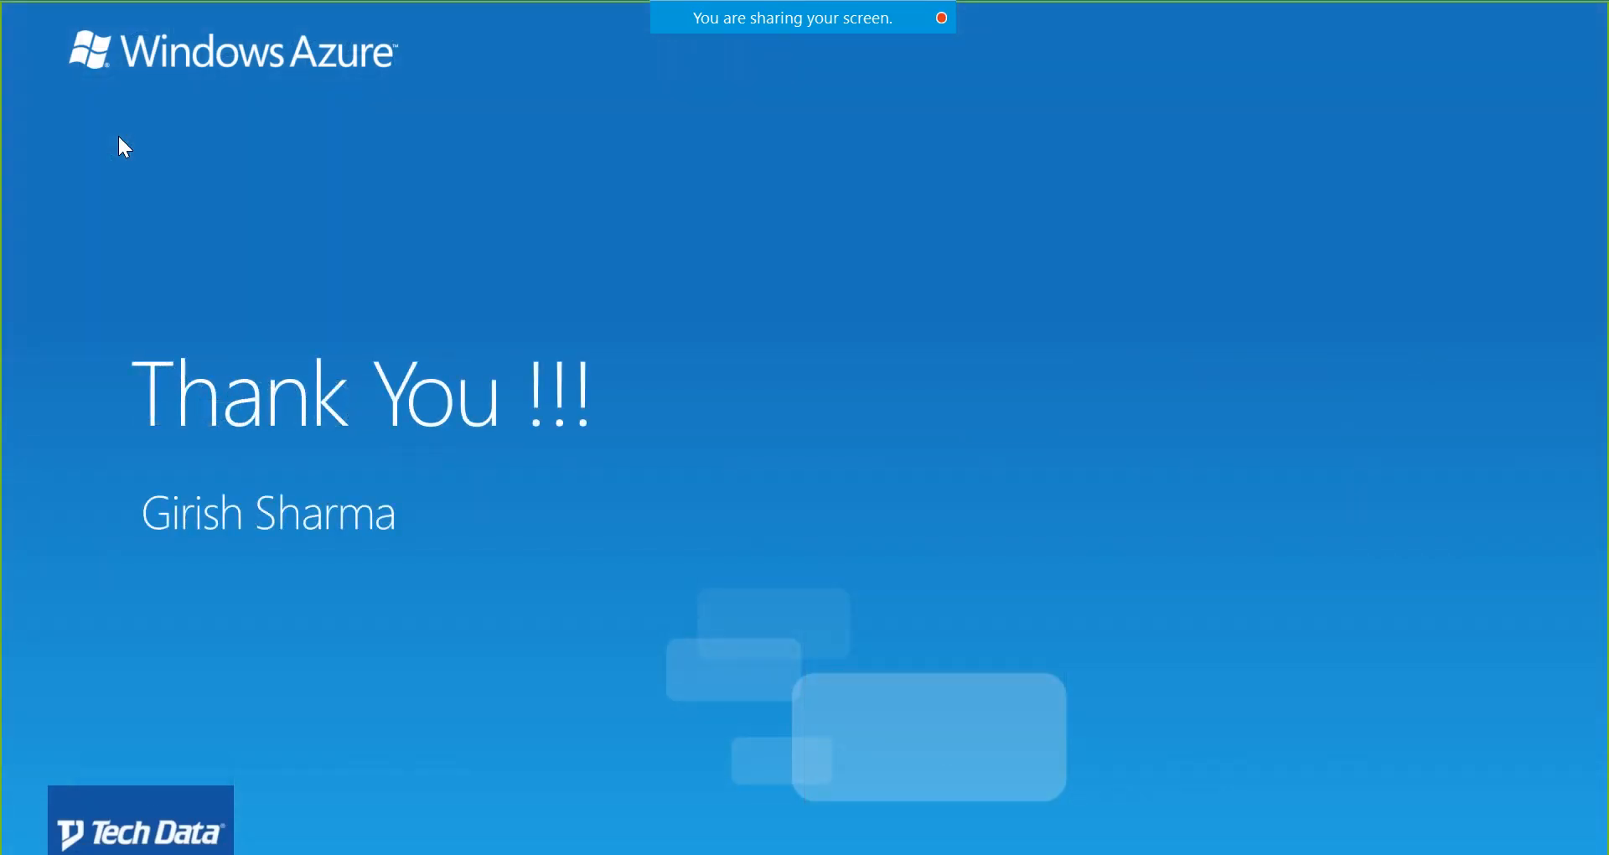